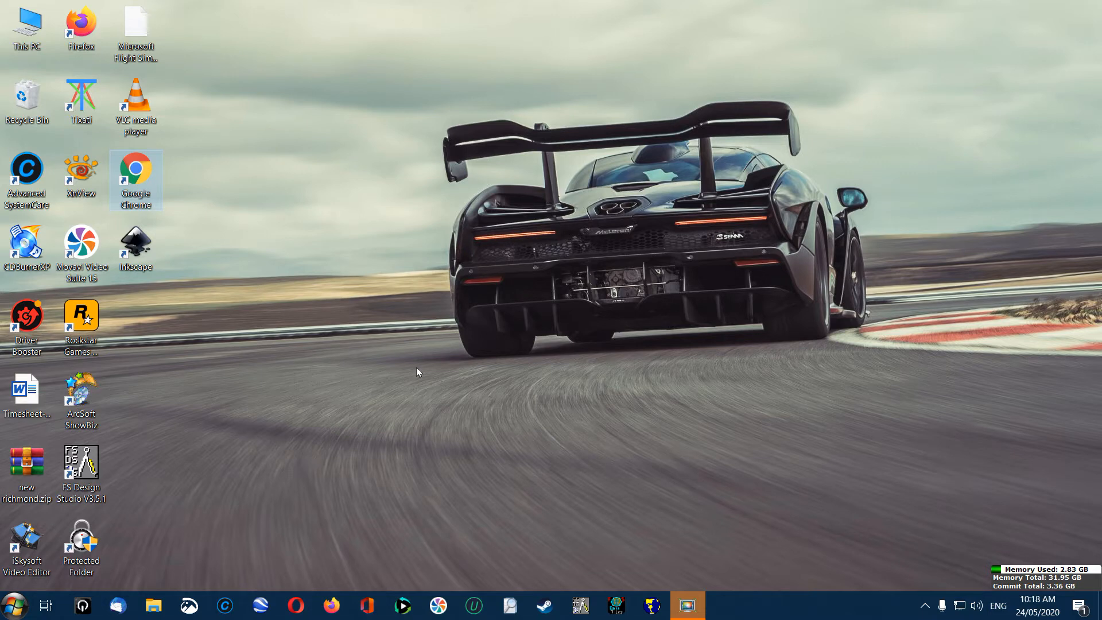
Step: Restore the FS Earth Tiles window from the taskbar
{"action": "left_click", "coordinate": [617, 605]}
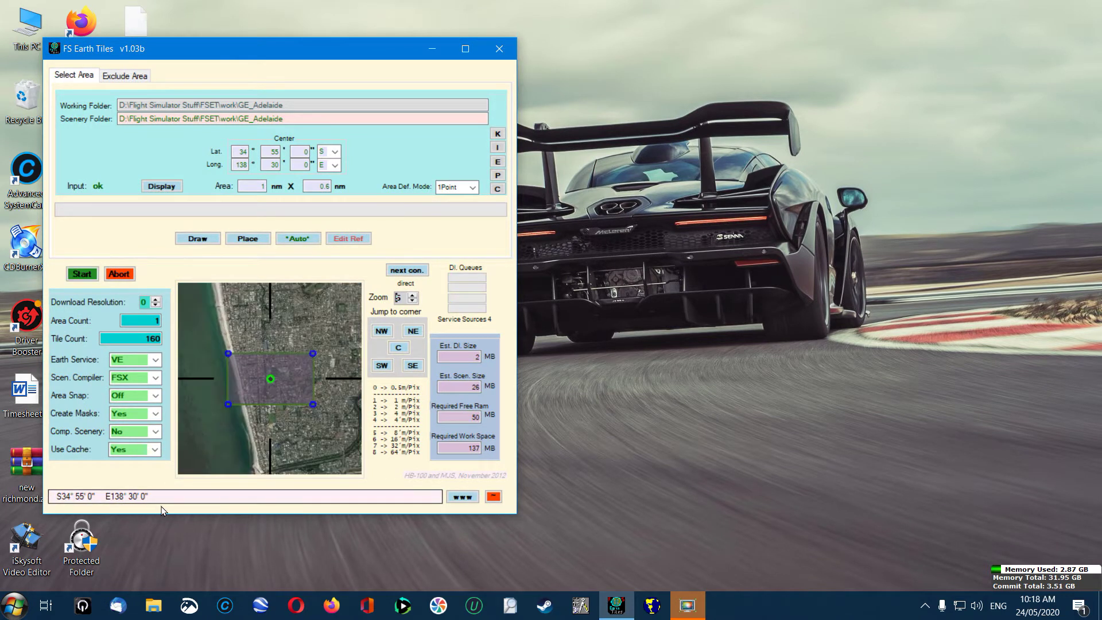
Step: Maximize FS Earth Tiles and pan/zoom the map out from Adelaide to the whole of Australia
{"action": "left_click", "coordinate": [466, 49]}
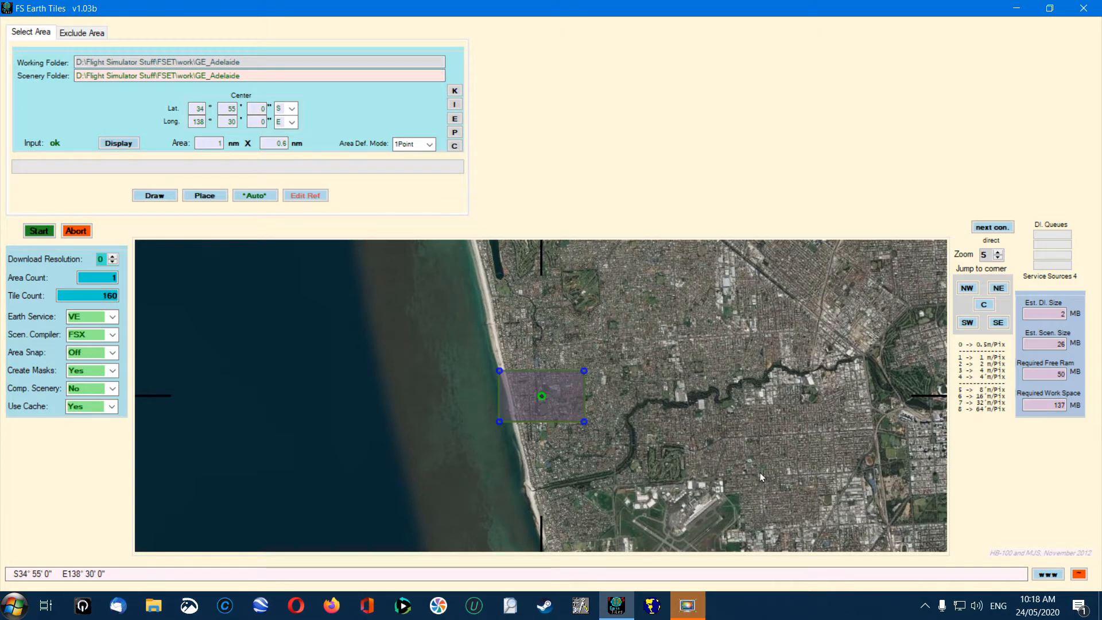
{"action": "left_click_drag", "start_coordinate": [706, 438], "coordinate": [672, 356]}
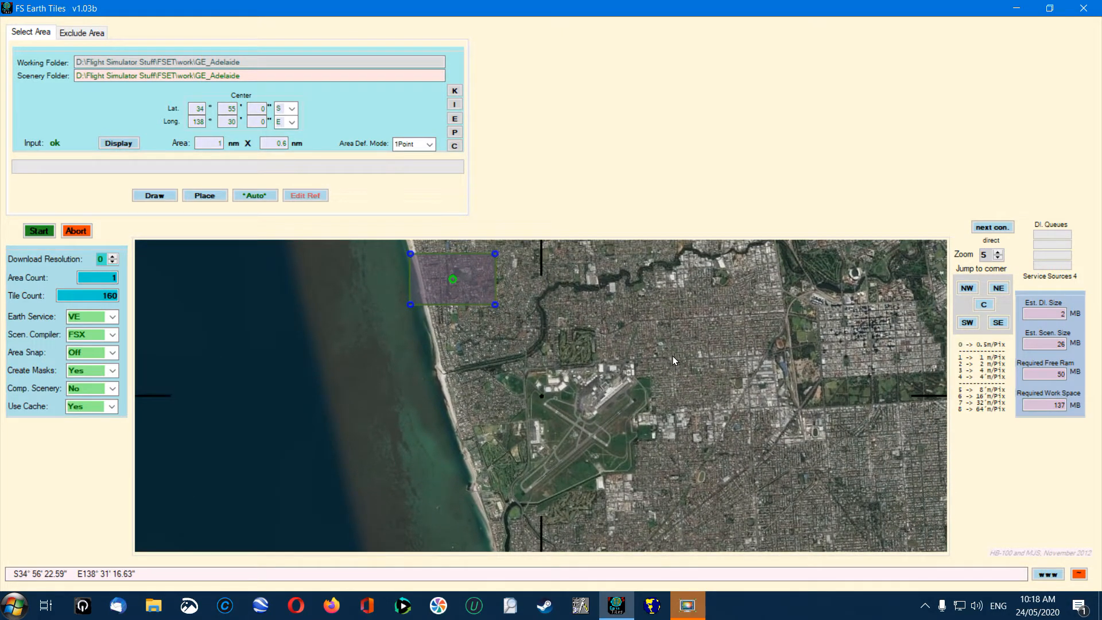
{"action": "left_click_drag", "start_coordinate": [741, 356], "coordinate": [614, 394]}
{"action": "scroll", "coordinate": [615, 394], "scroll_direction": "down", "scroll_amount": 2}
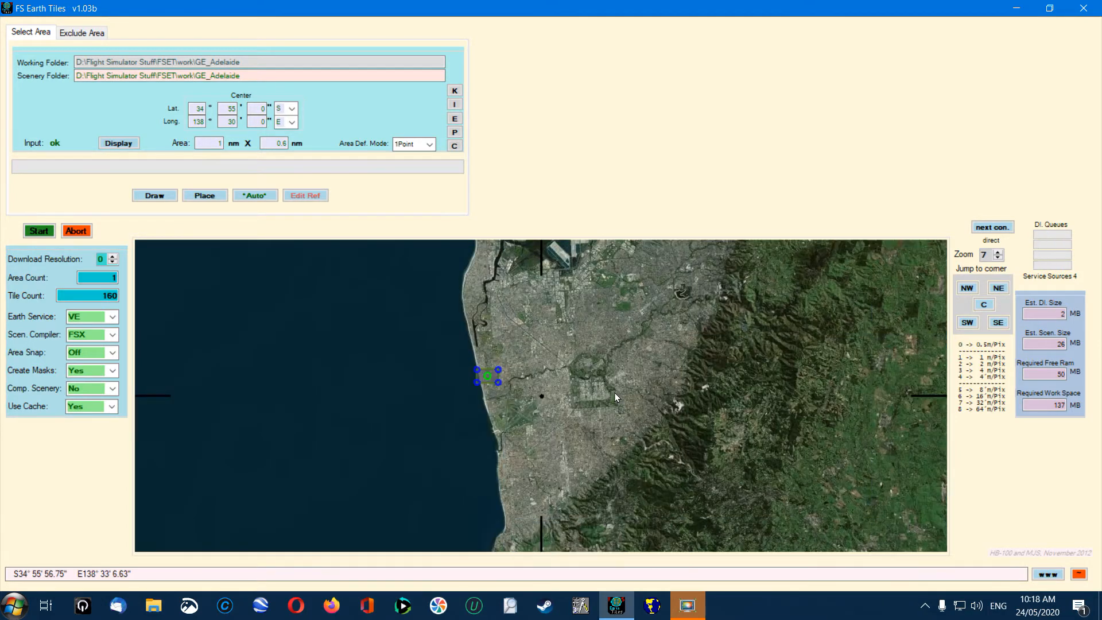
{"action": "scroll", "coordinate": [615, 393], "scroll_direction": "down", "scroll_amount": 2}
{"action": "scroll", "coordinate": [615, 393], "scroll_direction": "down", "scroll_amount": 1}
{"action": "scroll", "coordinate": [616, 393], "scroll_direction": "down", "scroll_amount": 1}
{"action": "scroll", "coordinate": [615, 393], "scroll_direction": "down", "scroll_amount": 1}
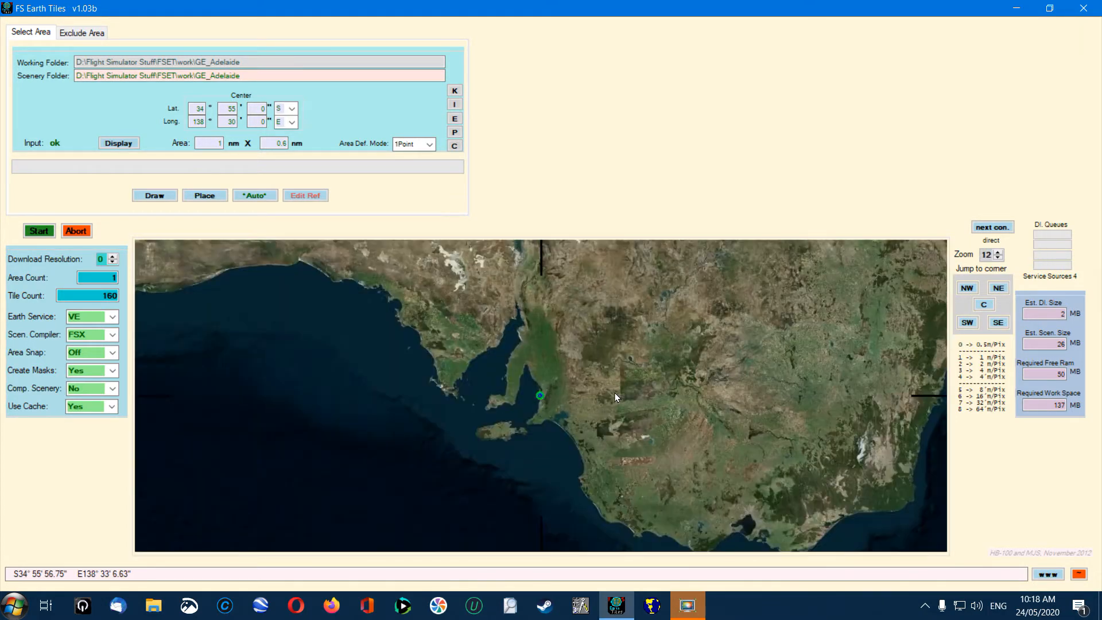
{"action": "scroll", "coordinate": [615, 393], "scroll_direction": "down", "scroll_amount": 1}
{"action": "scroll", "coordinate": [615, 393], "scroll_direction": "down", "scroll_amount": 1}
{"action": "left_click_drag", "start_coordinate": [682, 466], "coordinate": [663, 438]}
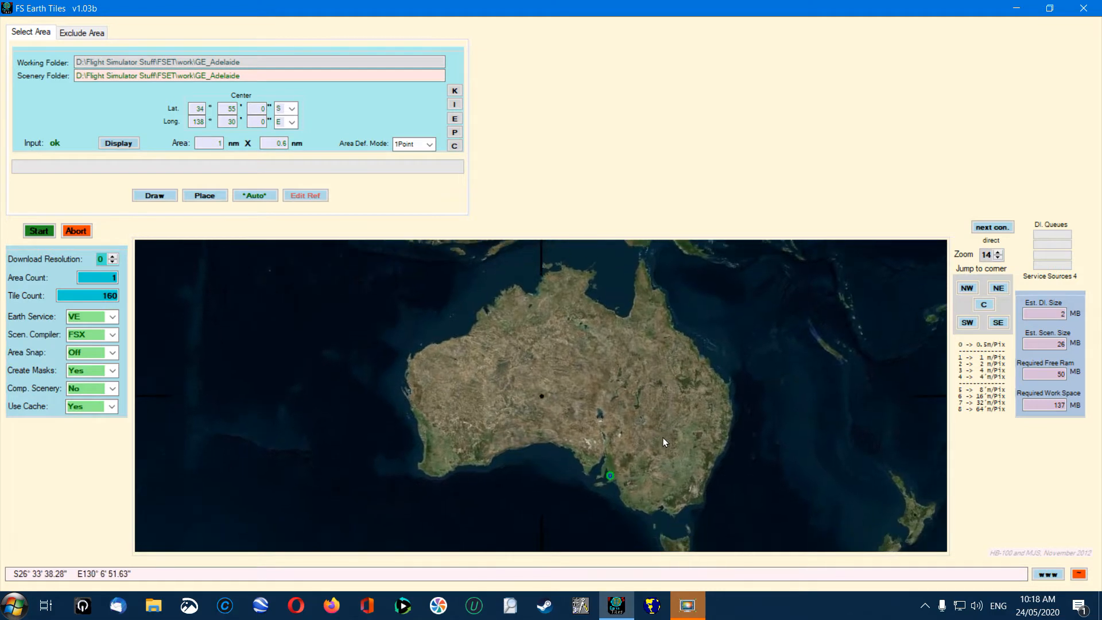
Step: Bring up the Earth Service list to change the imagery source
{"action": "left_click", "coordinate": [82, 318]}
{"action": "left_click", "coordinate": [112, 317]}
Step: Select Google Map as the earth service, then close FS Earth Tiles
{"action": "left_click", "coordinate": [93, 359]}
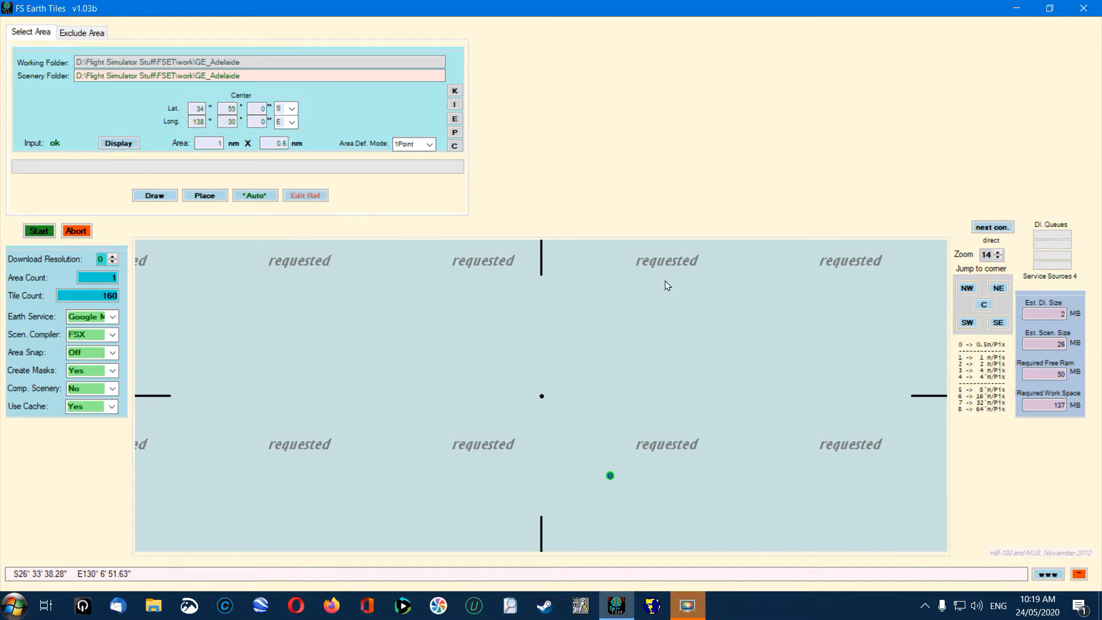
{"action": "left_click", "coordinate": [1086, 9]}
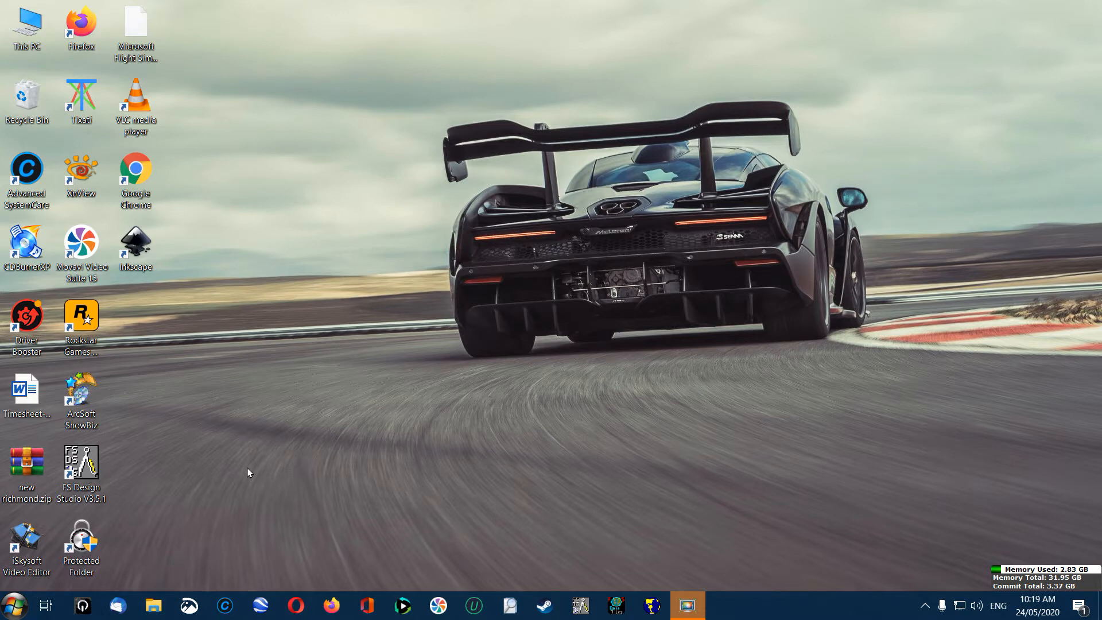
Step: Browse to D:\Flight Simulator Stuff\FSX Editors\SBuilderX314 in File Explorer
{"action": "key", "text": "super+e"}
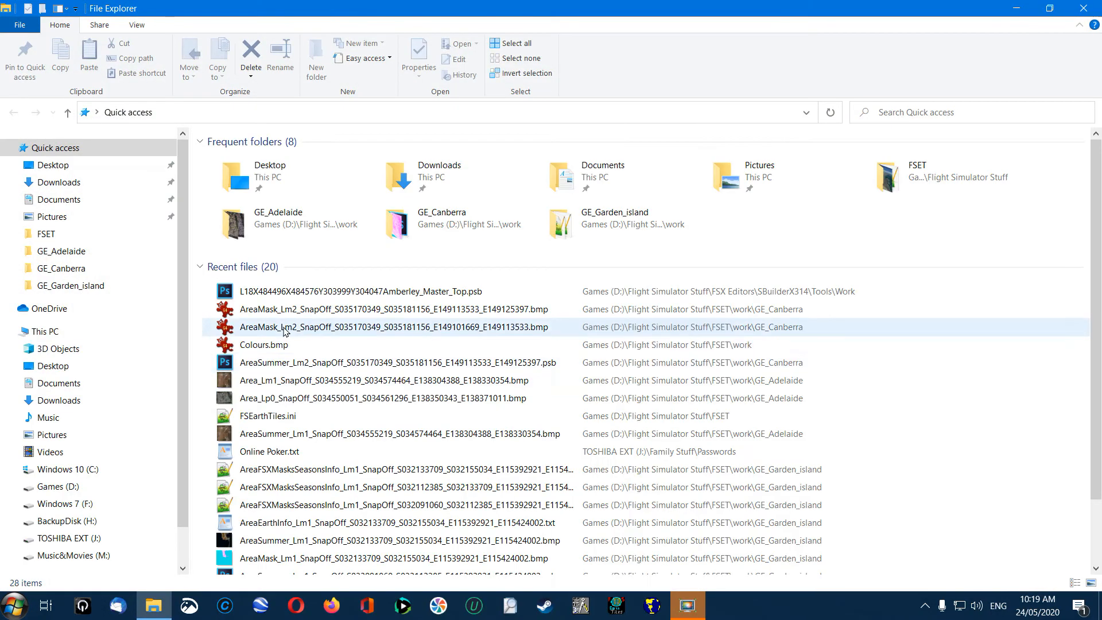
{"action": "scroll", "coordinate": [182, 366], "scroll_direction": "down", "scroll_amount": 2}
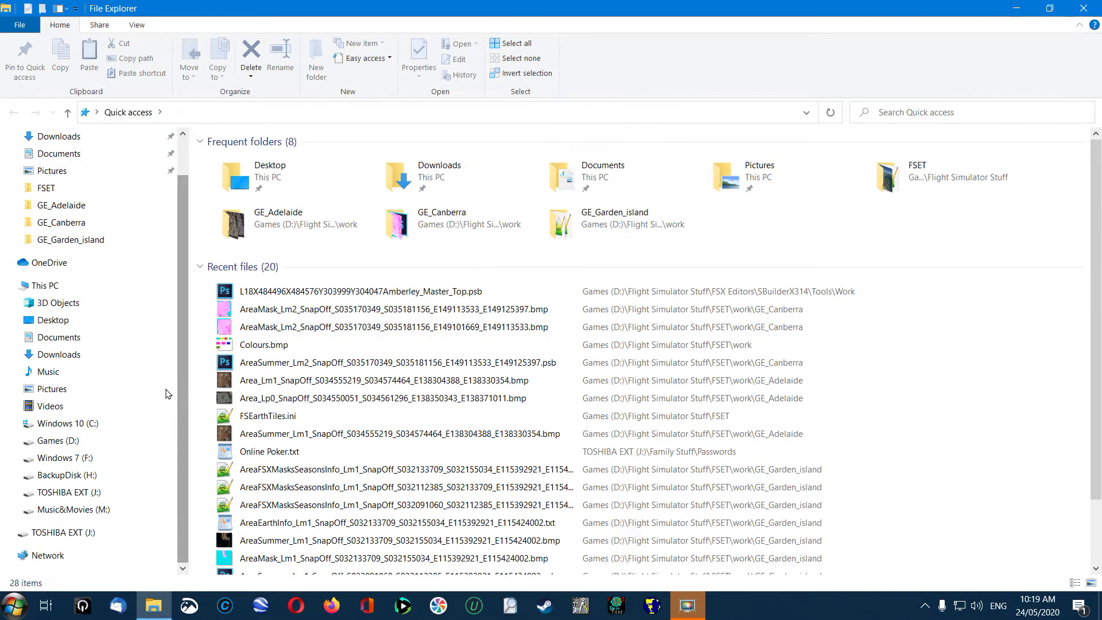
{"action": "left_click", "coordinate": [72, 441]}
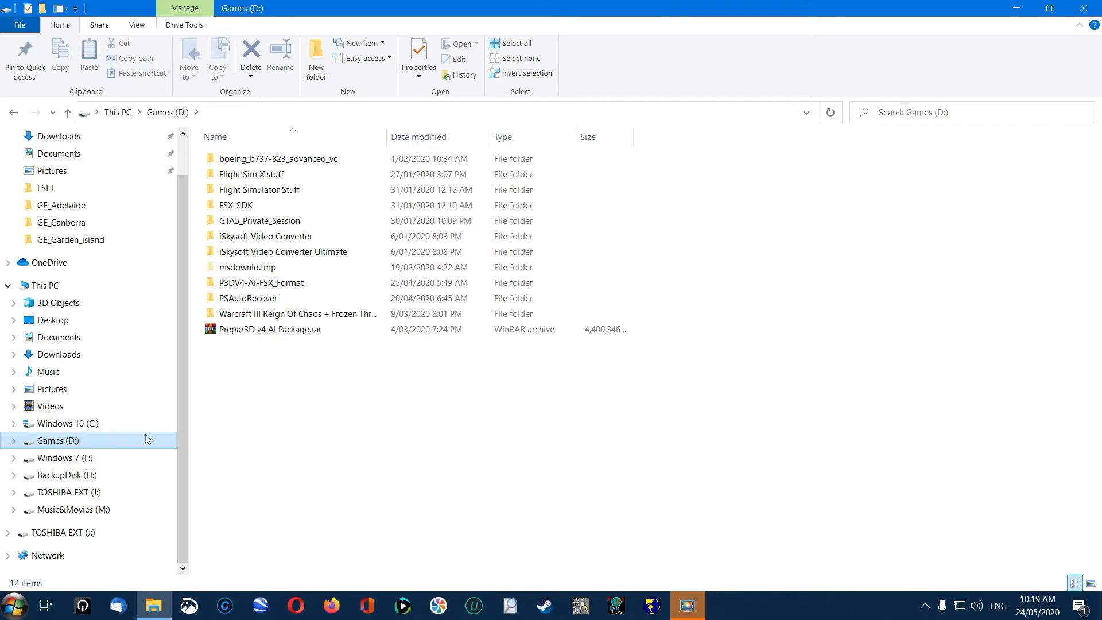
{"action": "double_click", "coordinate": [274, 190]}
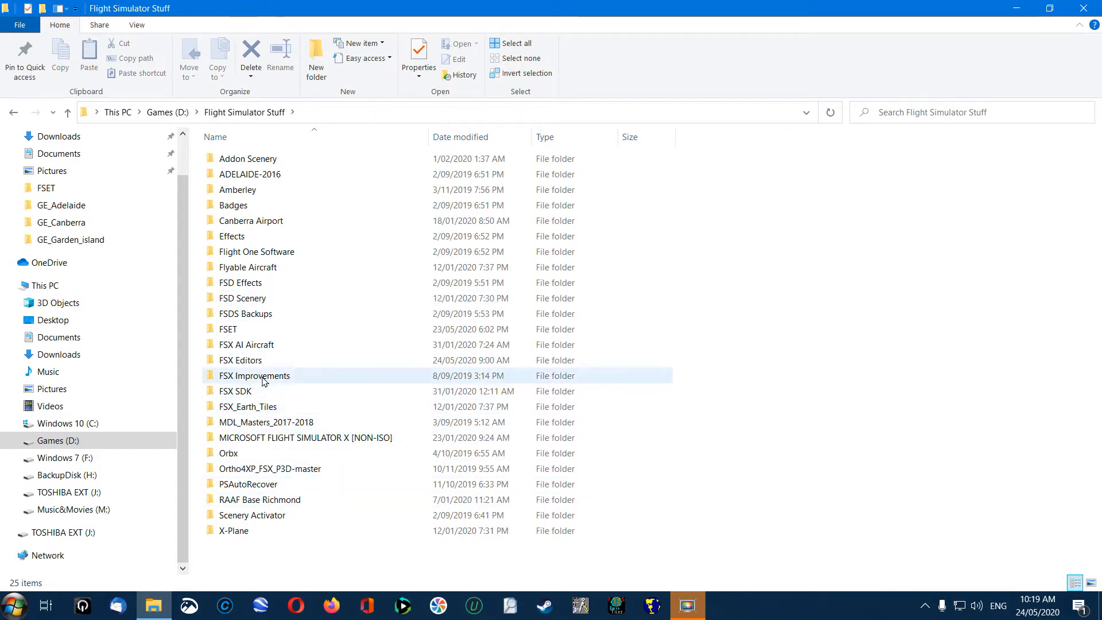
{"action": "double_click", "coordinate": [261, 362]}
{"action": "scroll", "coordinate": [260, 363], "scroll_direction": "down", "scroll_amount": 5}
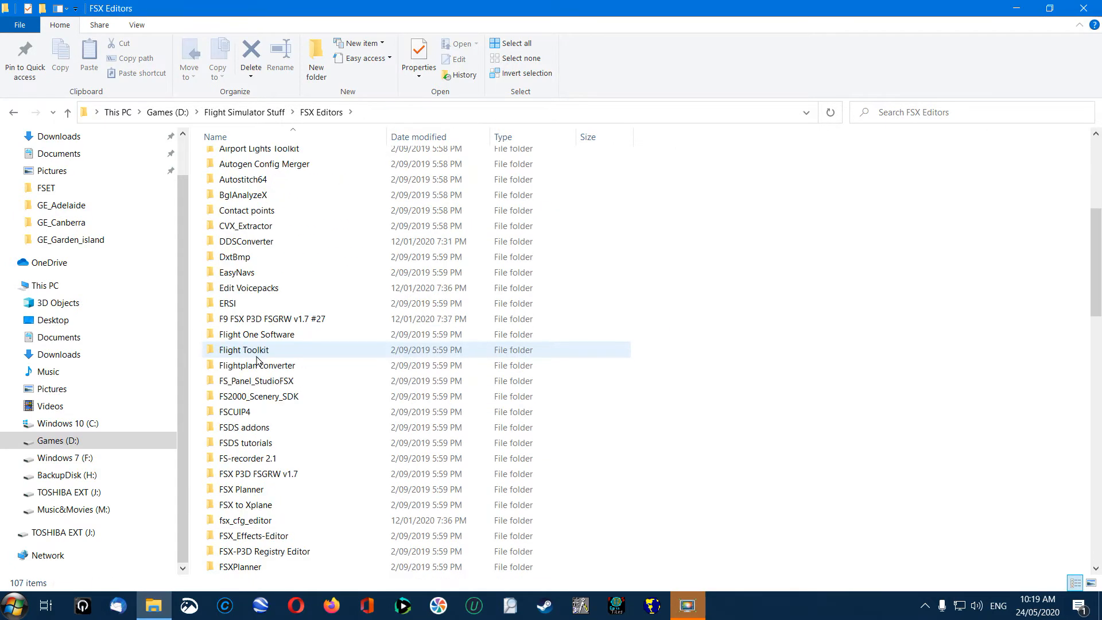
{"action": "scroll", "coordinate": [257, 362], "scroll_direction": "down", "scroll_amount": 2}
{"action": "scroll", "coordinate": [257, 362], "scroll_direction": "down", "scroll_amount": 5}
{"action": "scroll", "coordinate": [258, 362], "scroll_direction": "down", "scroll_amount": 4}
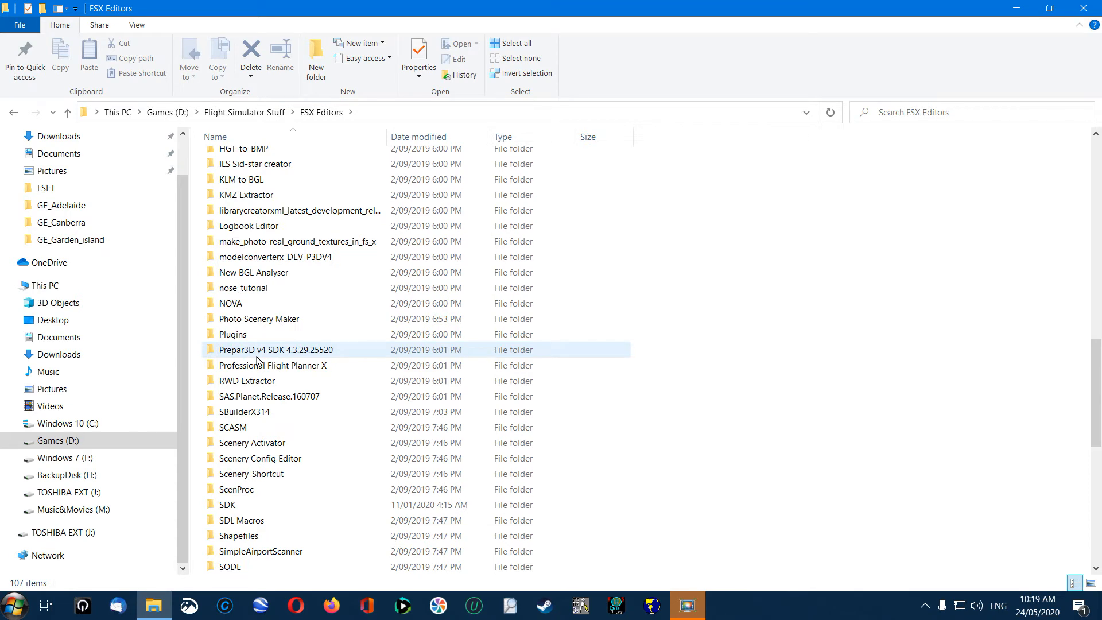
{"action": "double_click", "coordinate": [245, 412]}
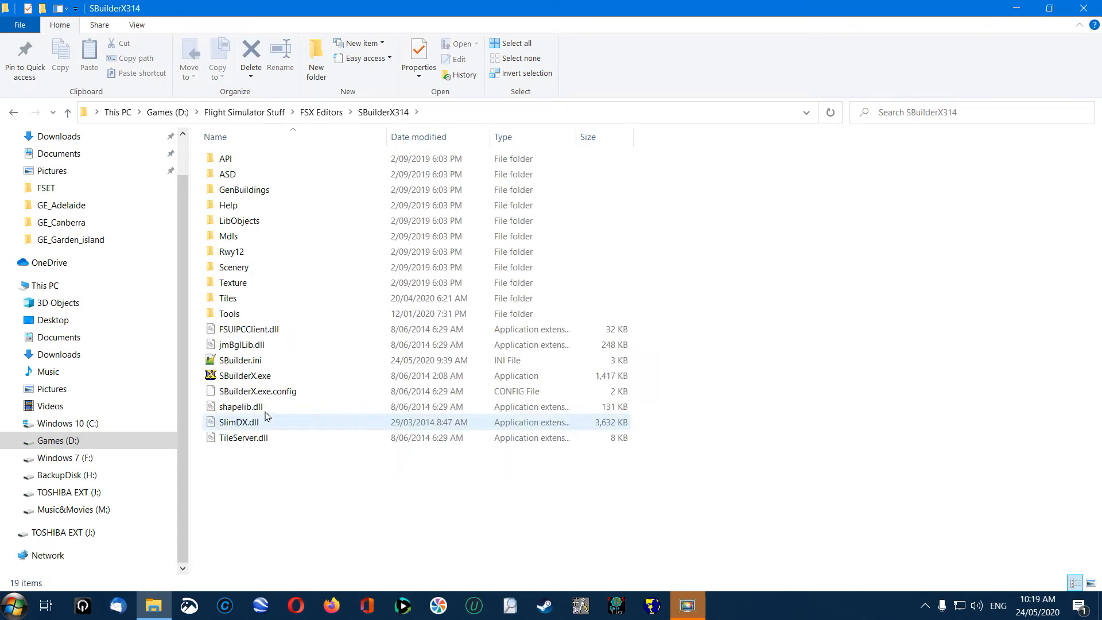
Step: Launch SBuilderX.exe from the folder
{"action": "left_click", "coordinate": [296, 377]}
{"action": "double_click", "coordinate": [296, 377]}
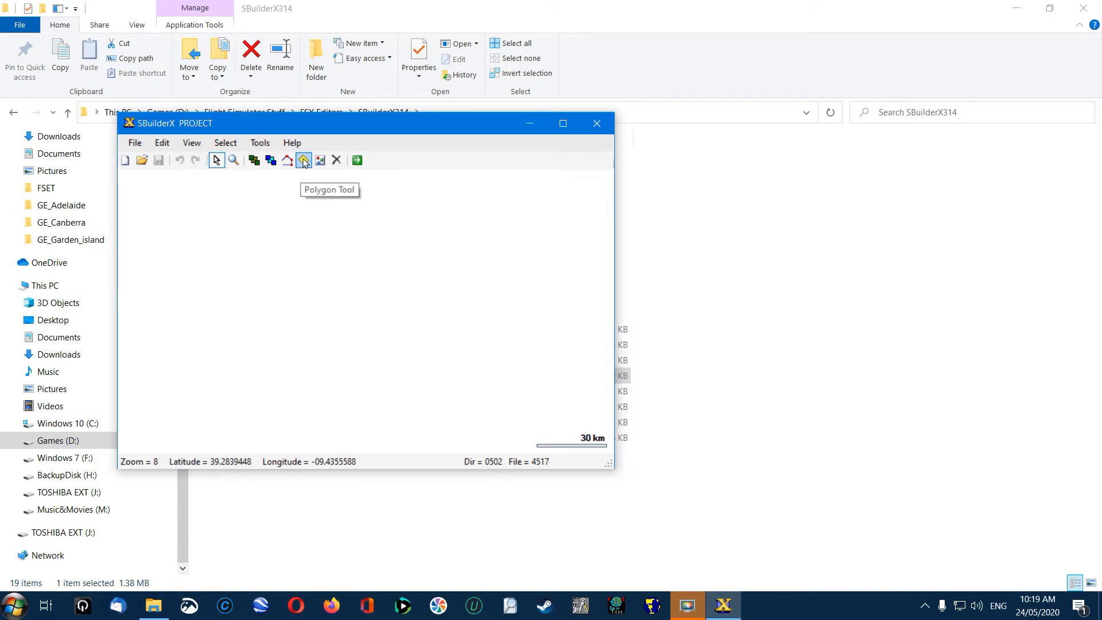
Step: Use SBuilderX's Help > Get Map from the WEB to open a browser tab
{"action": "left_click", "coordinate": [293, 143]}
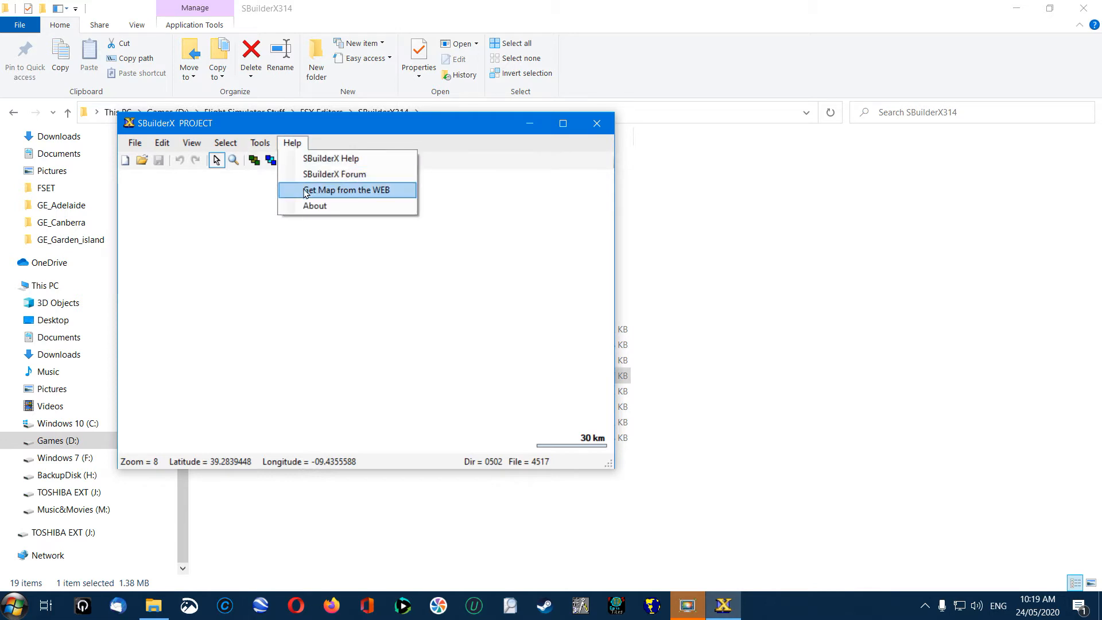
{"action": "left_click", "coordinate": [376, 191]}
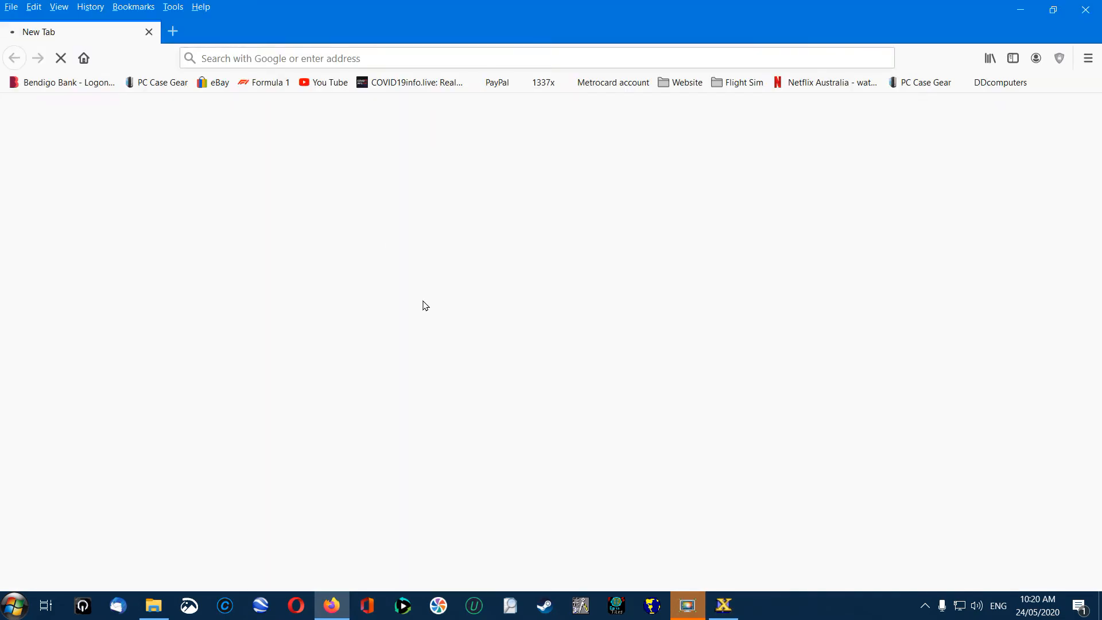
Step: Bring SBuilderX forward and close it, leaving the ptsim.com gmaps page source in Firefox
{"action": "left_click", "coordinate": [724, 605]}
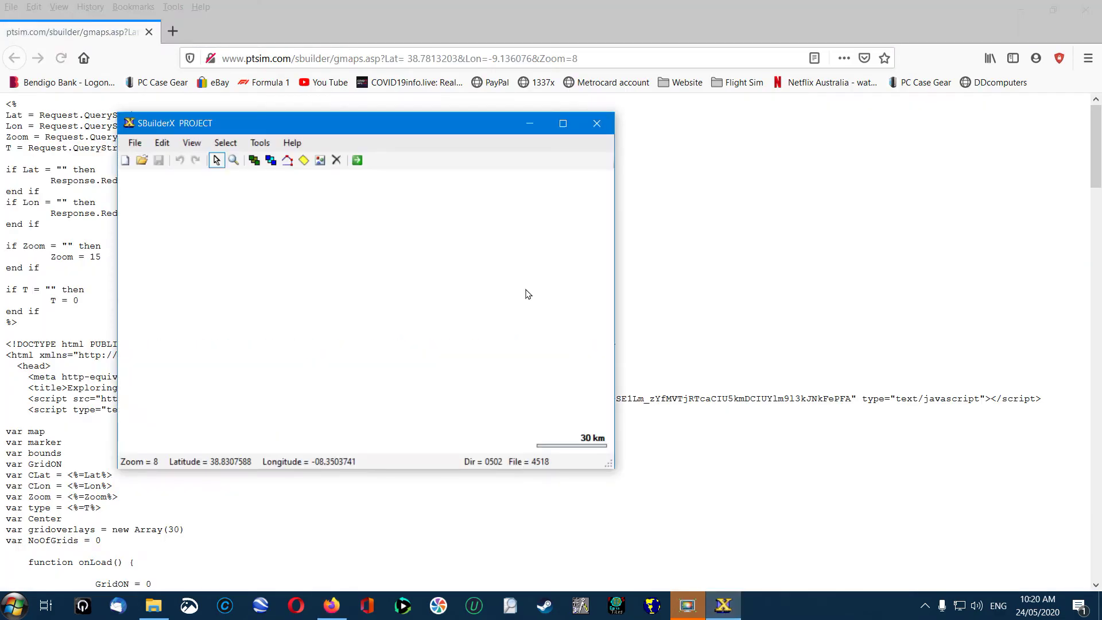
{"action": "left_click", "coordinate": [597, 124]}
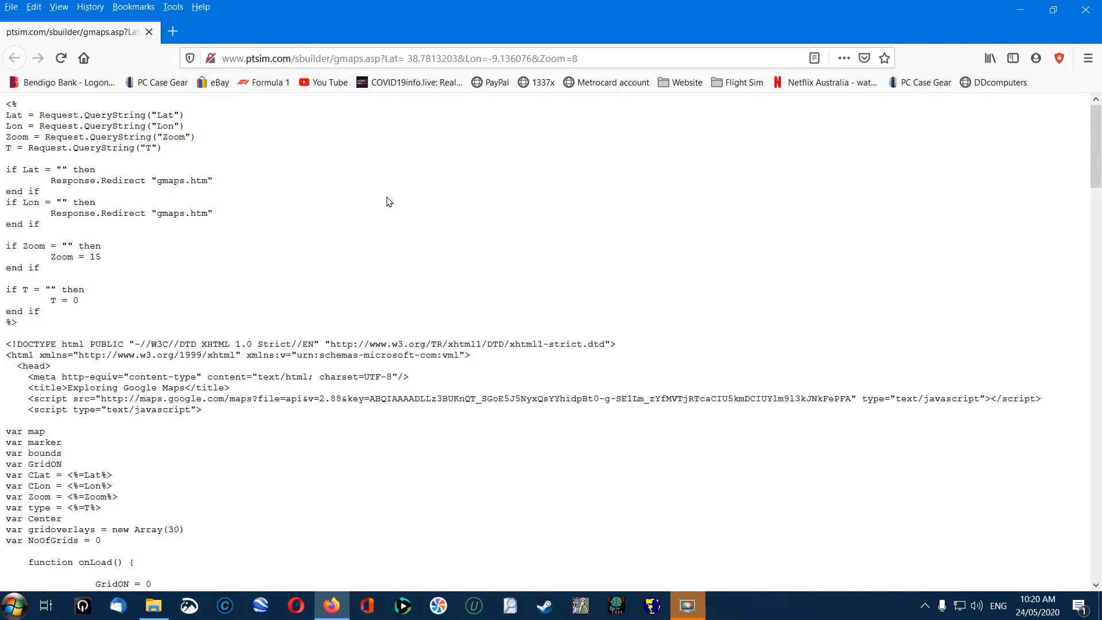
{"action": "scroll", "coordinate": [350, 329], "scroll_direction": "down", "scroll_amount": 10}
{"action": "scroll", "coordinate": [350, 328], "scroll_direction": "down", "scroll_amount": 8}
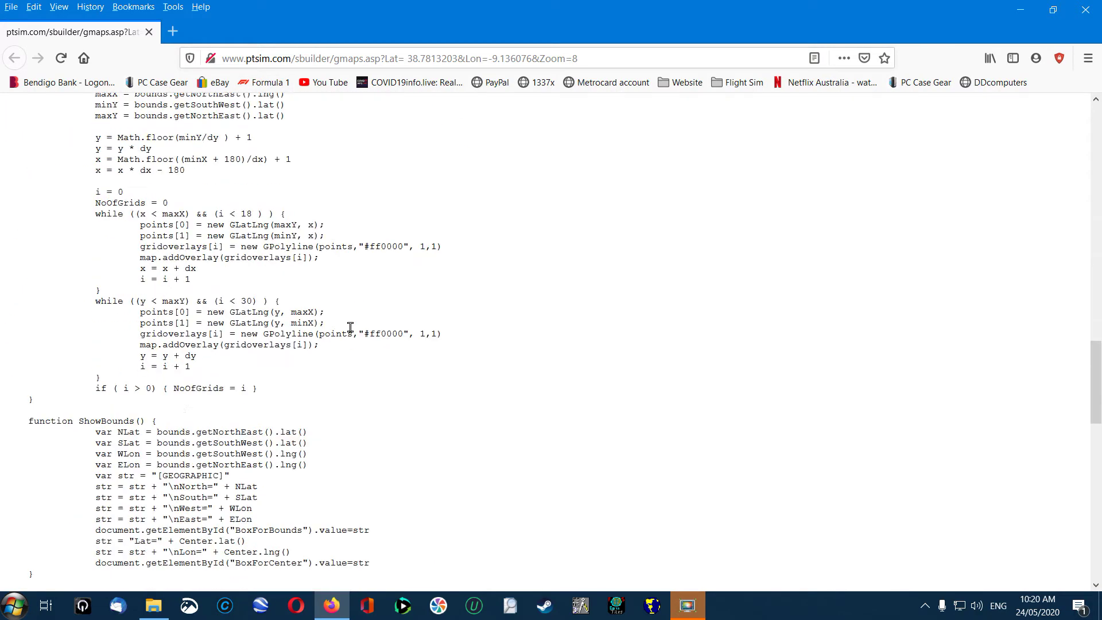
{"action": "scroll", "coordinate": [350, 329], "scroll_direction": "down", "scroll_amount": 5}
{"action": "scroll", "coordinate": [351, 330], "scroll_direction": "down", "scroll_amount": 5}
{"action": "scroll", "coordinate": [351, 329], "scroll_direction": "down", "scroll_amount": 5}
{"action": "scroll", "coordinate": [351, 329], "scroll_direction": "up", "scroll_amount": 12}
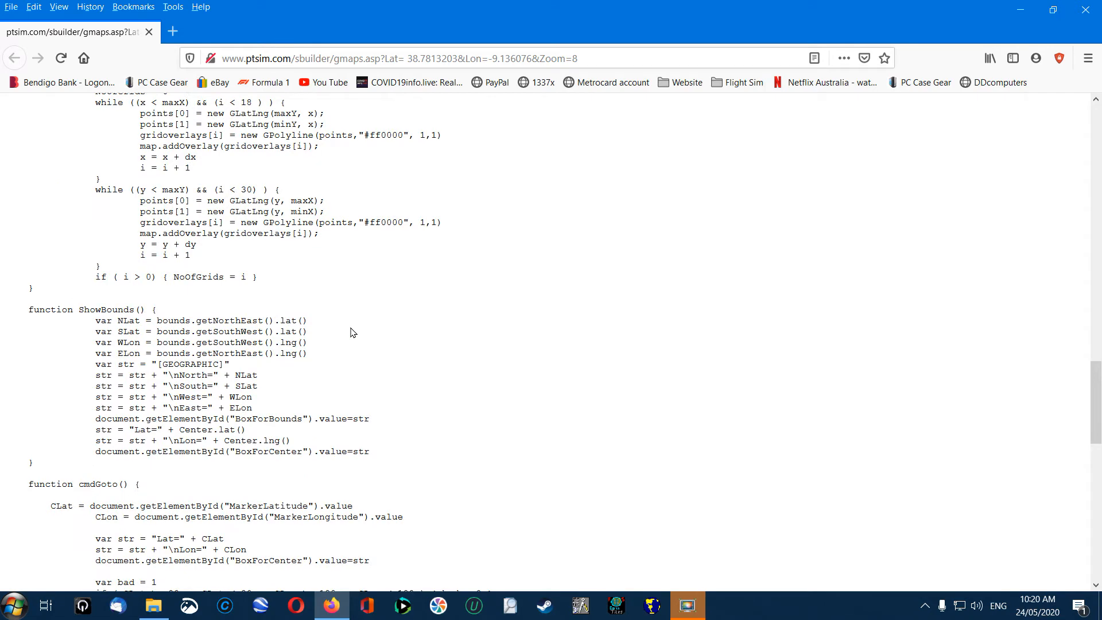
{"action": "scroll", "coordinate": [351, 331], "scroll_direction": "up", "scroll_amount": 8}
{"action": "scroll", "coordinate": [351, 332], "scroll_direction": "up", "scroll_amount": 8}
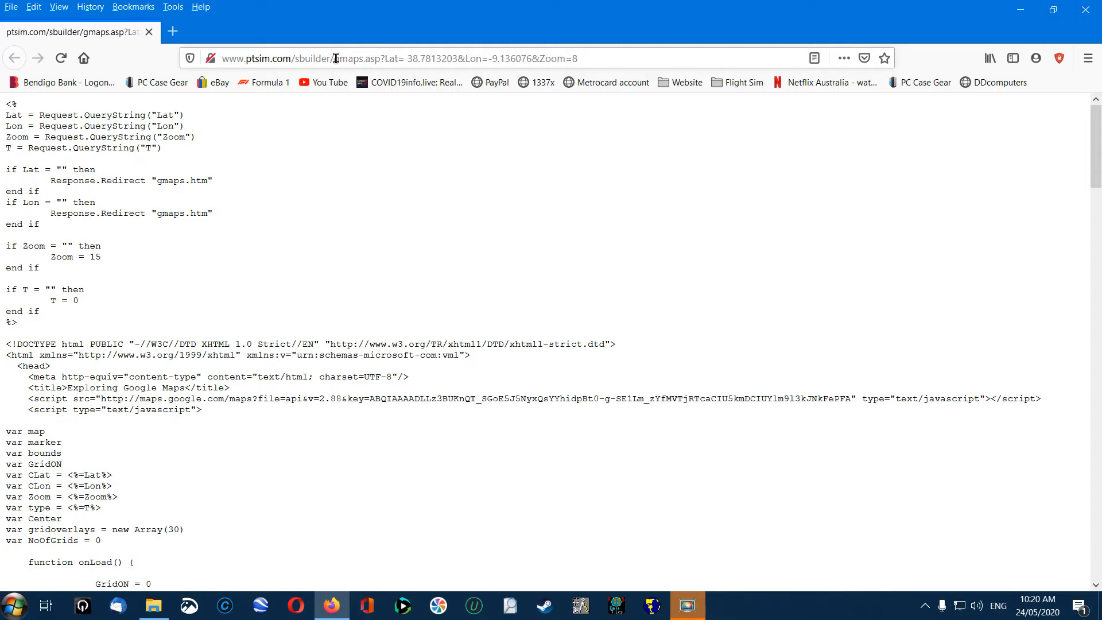
{"action": "left_click", "coordinate": [367, 59]}
{"action": "left_click", "coordinate": [367, 59]}
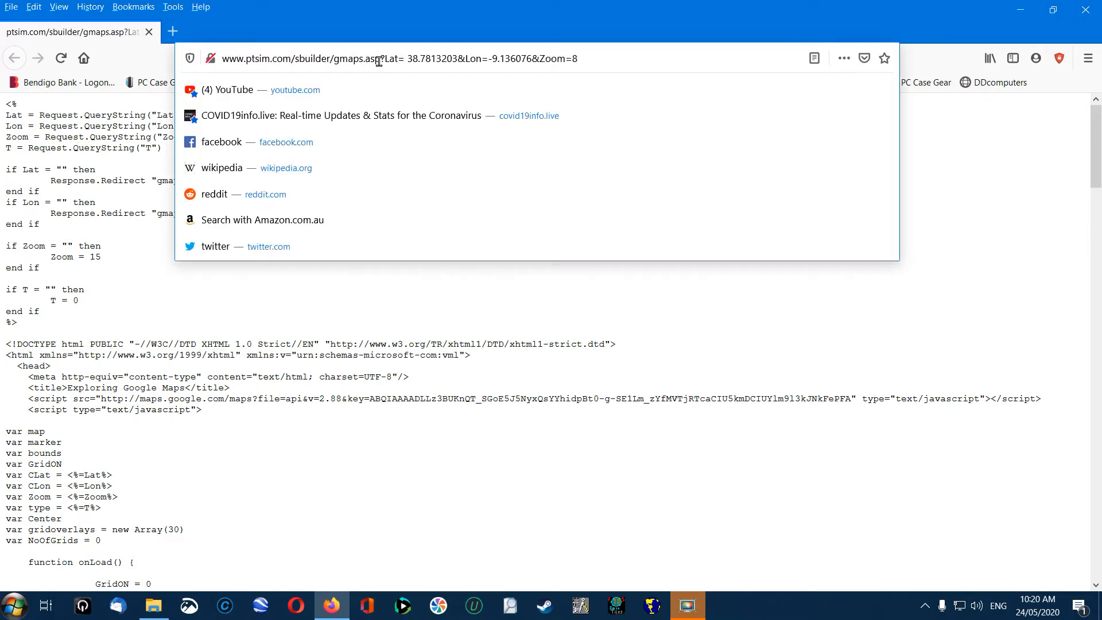
{"action": "left_click_drag", "start_coordinate": [367, 59], "coordinate": [666, 60]}
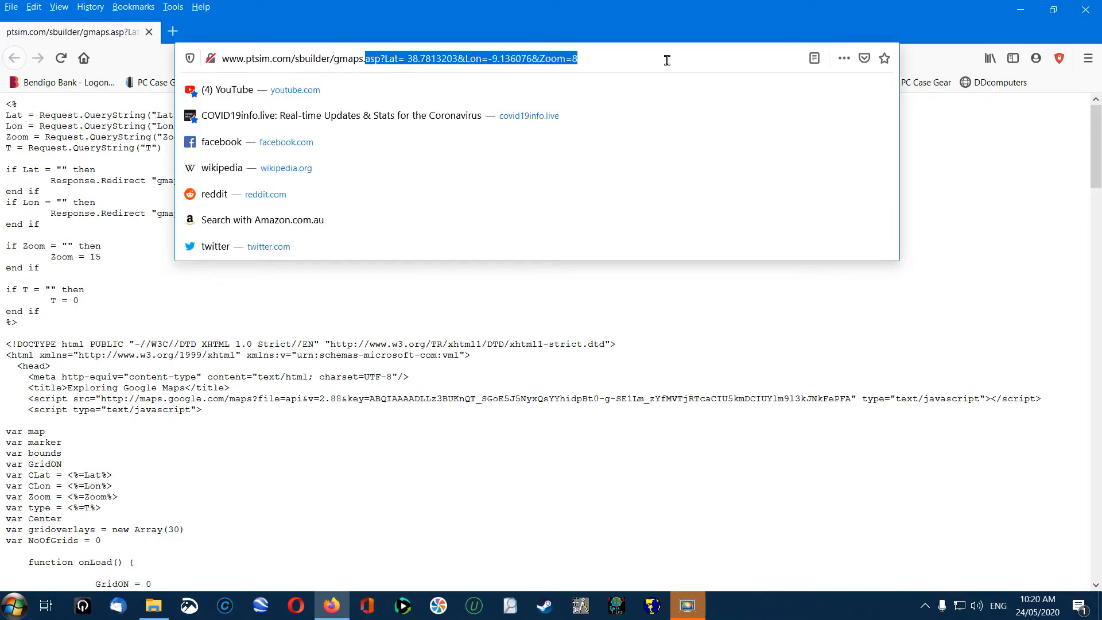
{"action": "key", "text": "BackSpace"}
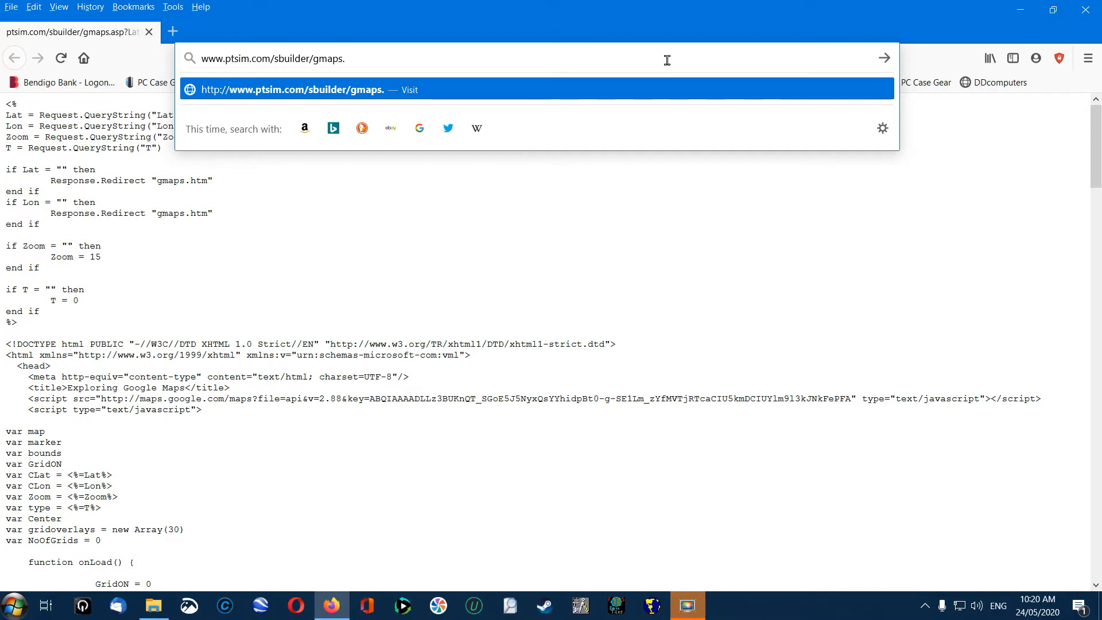
{"action": "type", "text": "ht"}
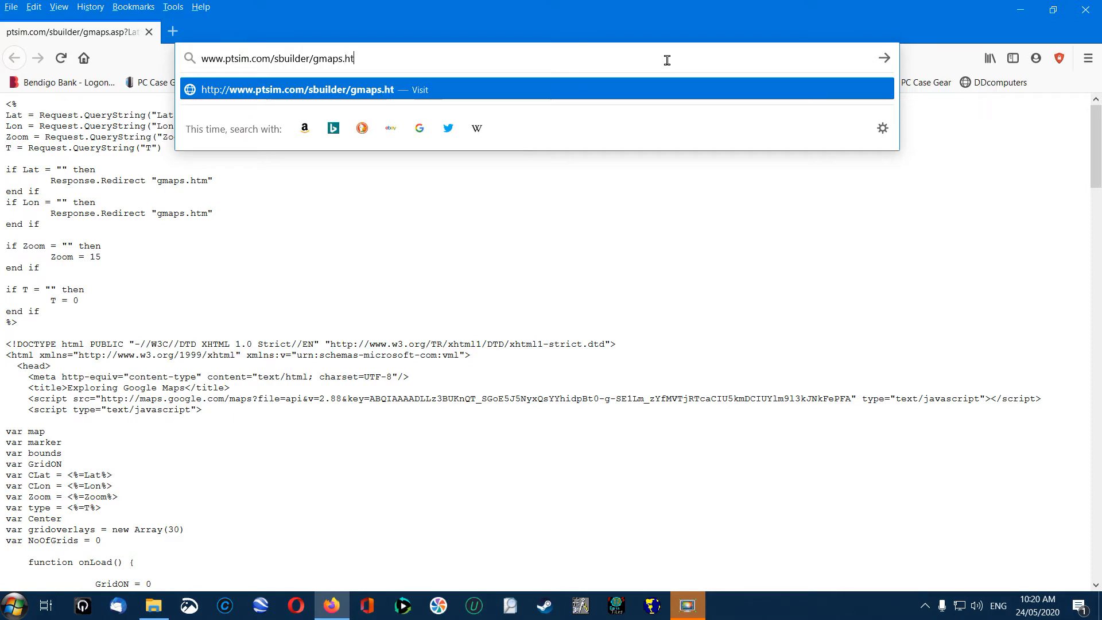
{"action": "type", "text": "m"}
{"action": "key", "text": "Return"}
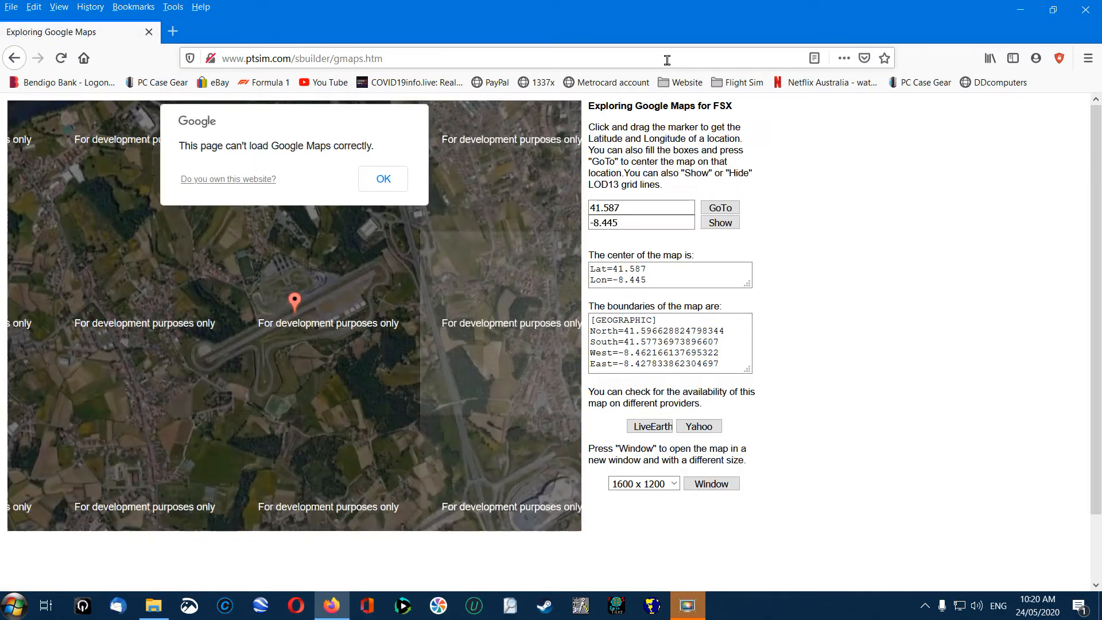
{"action": "left_click", "coordinate": [383, 178]}
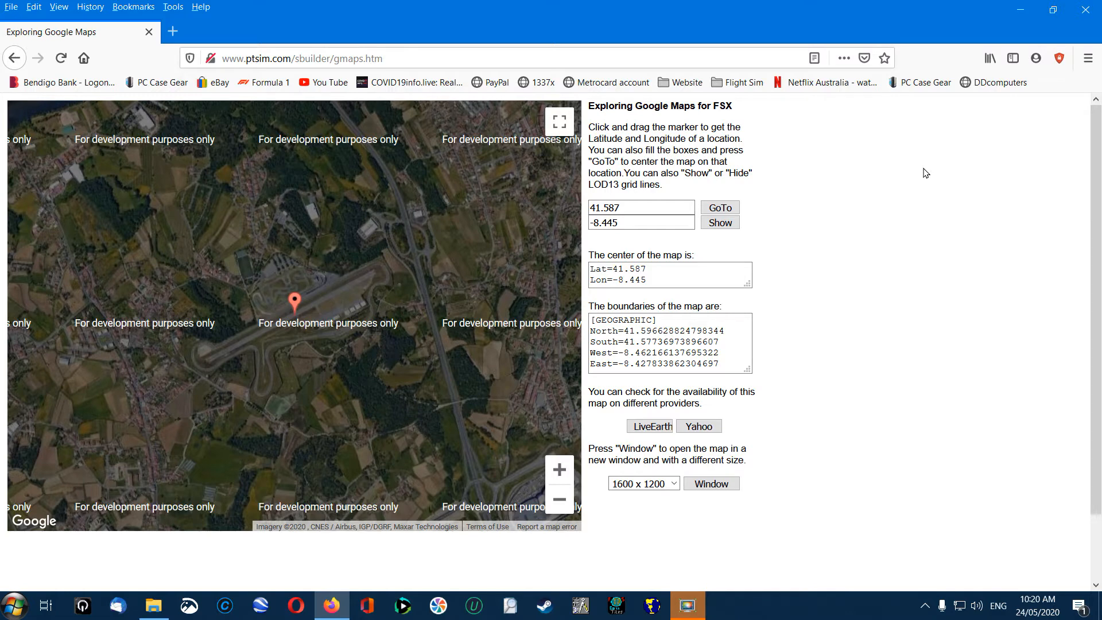
Step: Copy the gmaps.htm address and get the Firefox window out of the way
{"action": "right_click", "coordinate": [329, 58]}
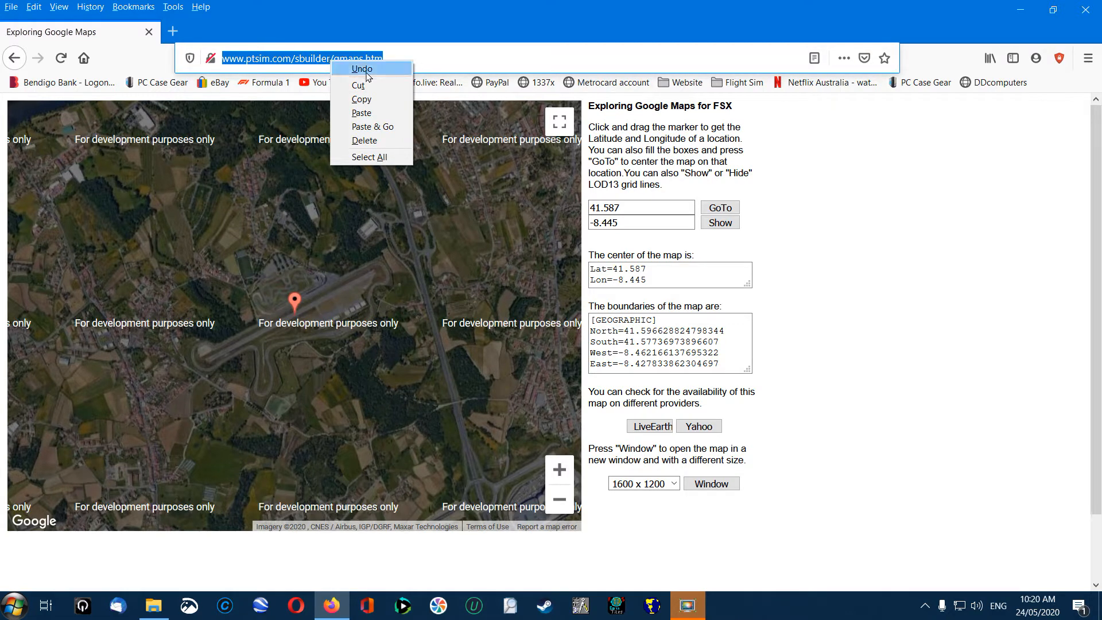
{"action": "left_click", "coordinate": [361, 100]}
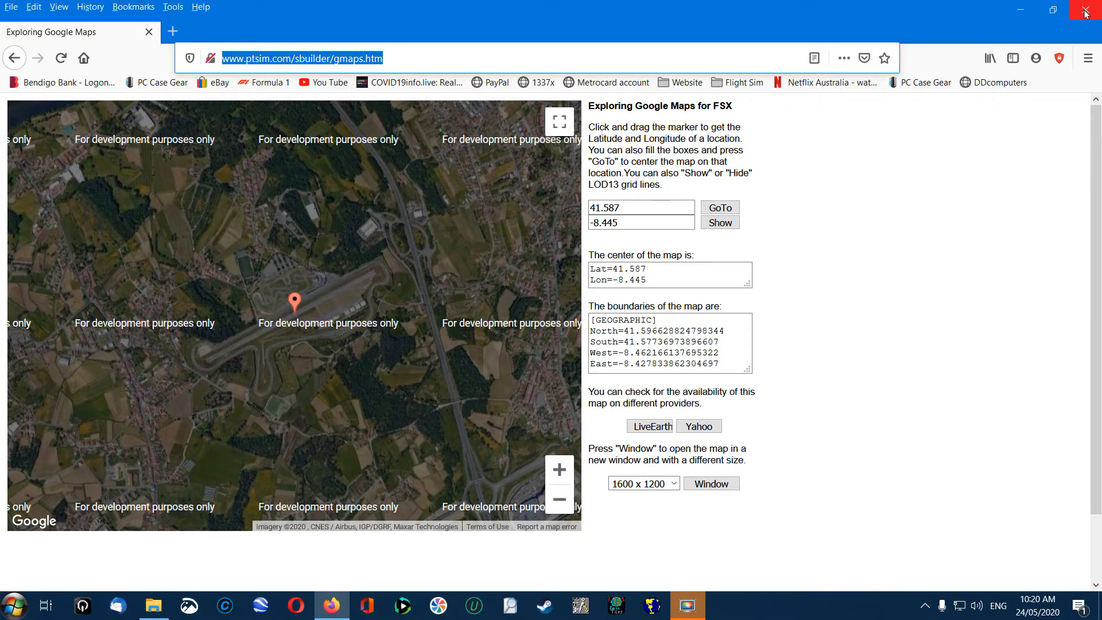
{"action": "left_click", "coordinate": [1021, 9]}
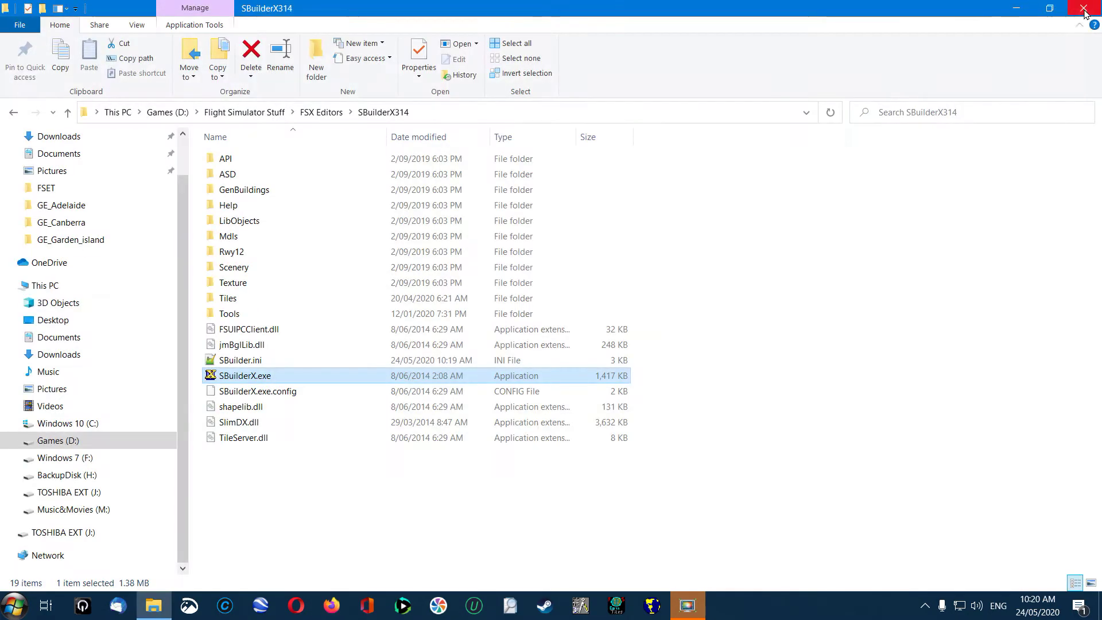
Step: Launch Chrome, load the pasted gmaps.htm address and dismiss the Google Maps error
{"action": "left_click", "coordinate": [13, 606]}
{"action": "left_click", "coordinate": [97, 20]}
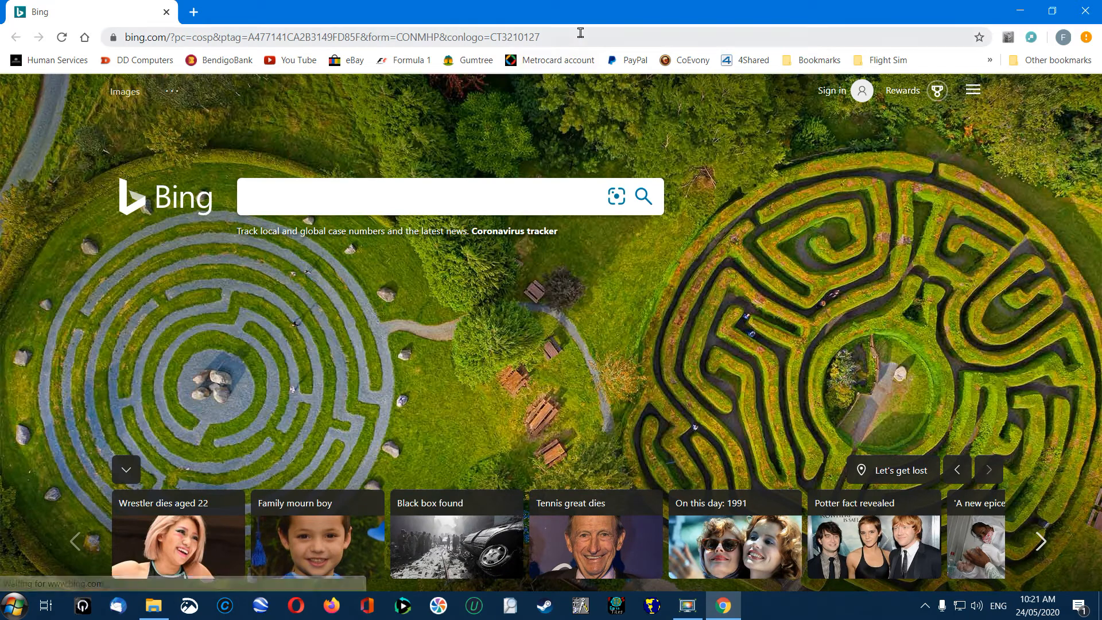
{"action": "left_click", "coordinate": [581, 37]}
{"action": "right_click", "coordinate": [447, 37]}
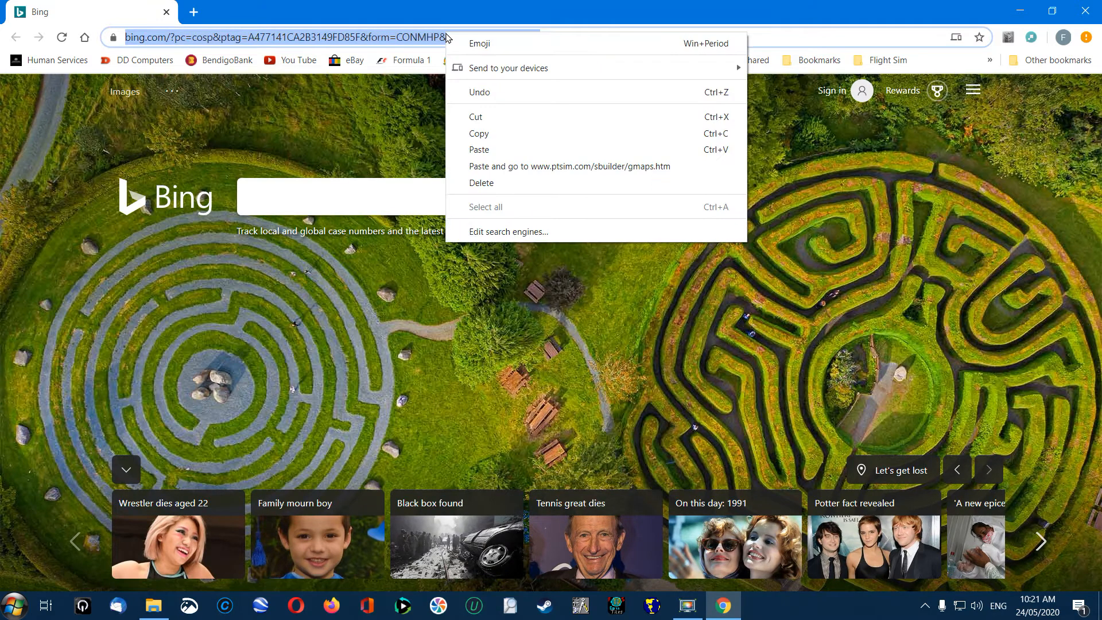
{"action": "left_click", "coordinate": [477, 150]}
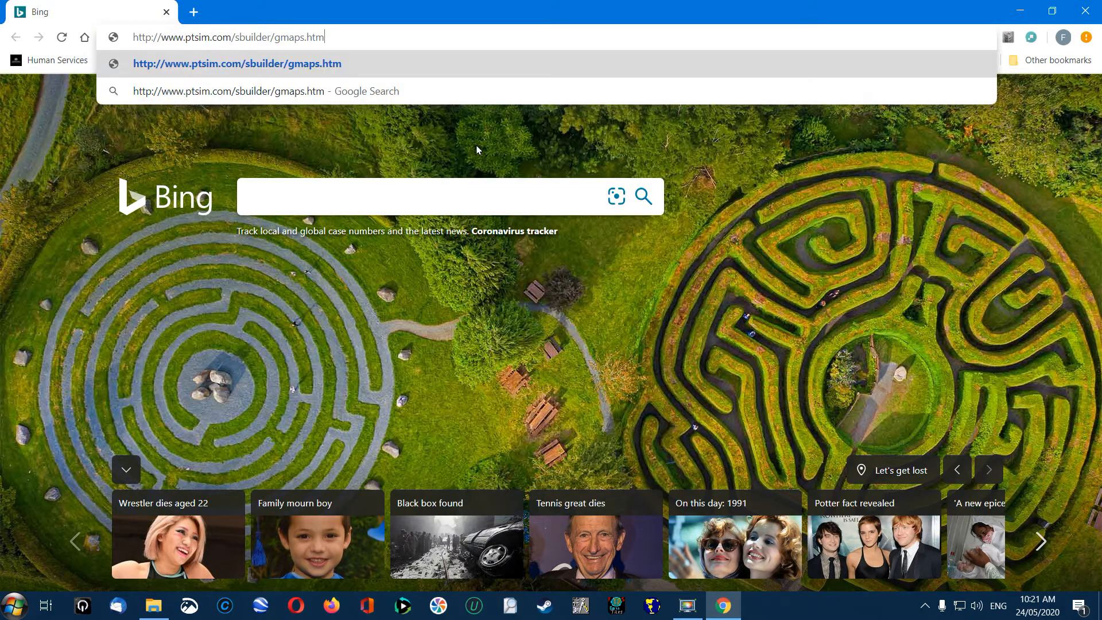
{"action": "key", "text": "Return"}
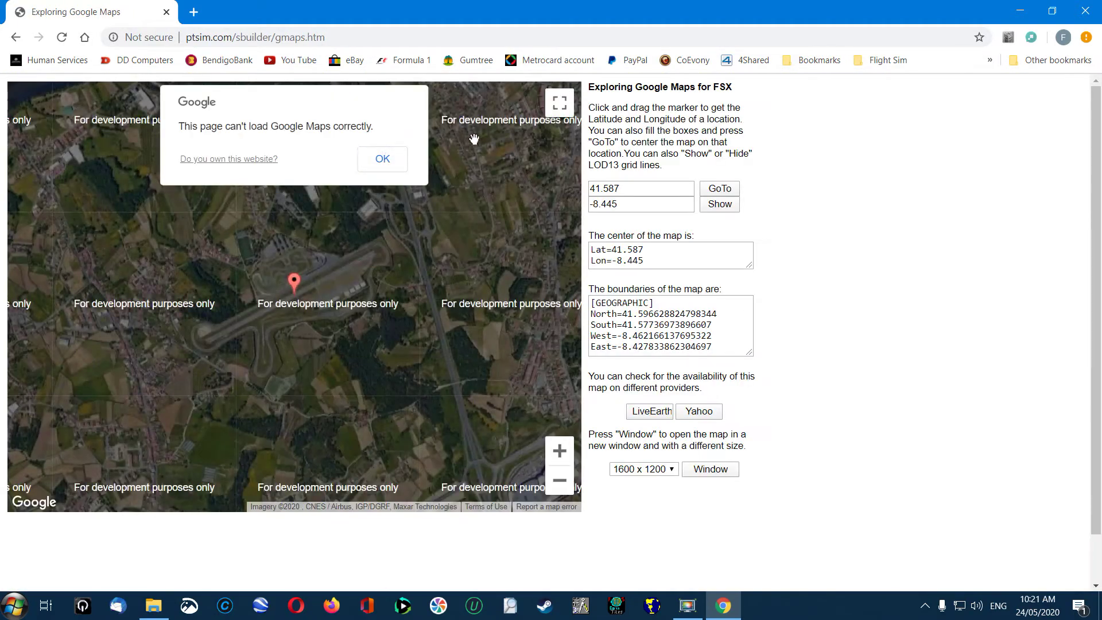
{"action": "left_click", "coordinate": [383, 158]}
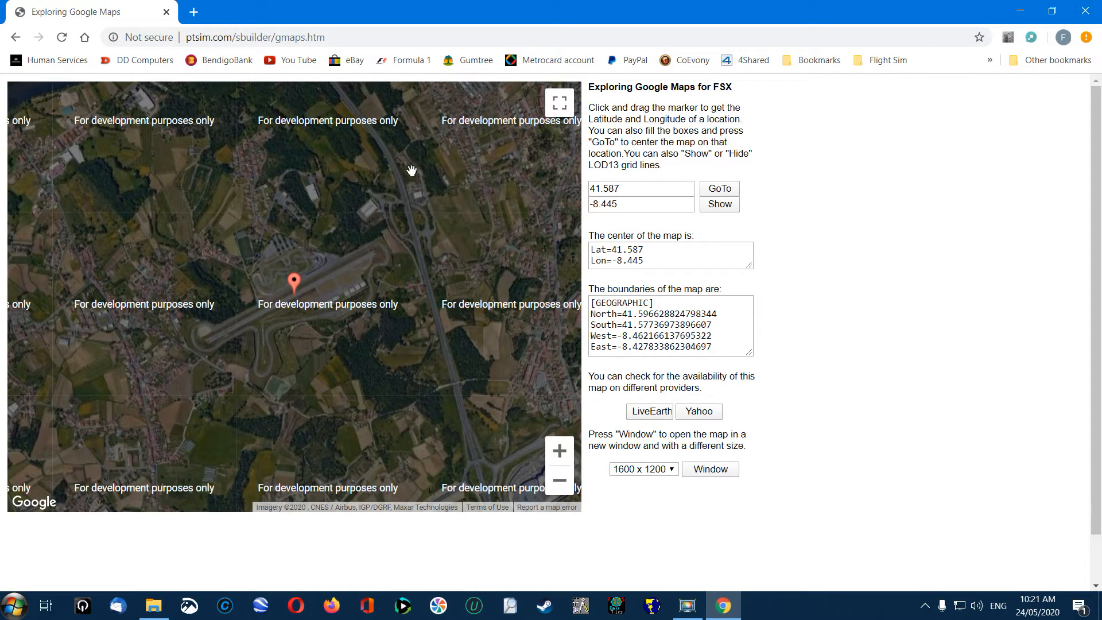
Step: Inspect the map page with Chrome's developer tools
{"action": "right_click", "coordinate": [897, 147]}
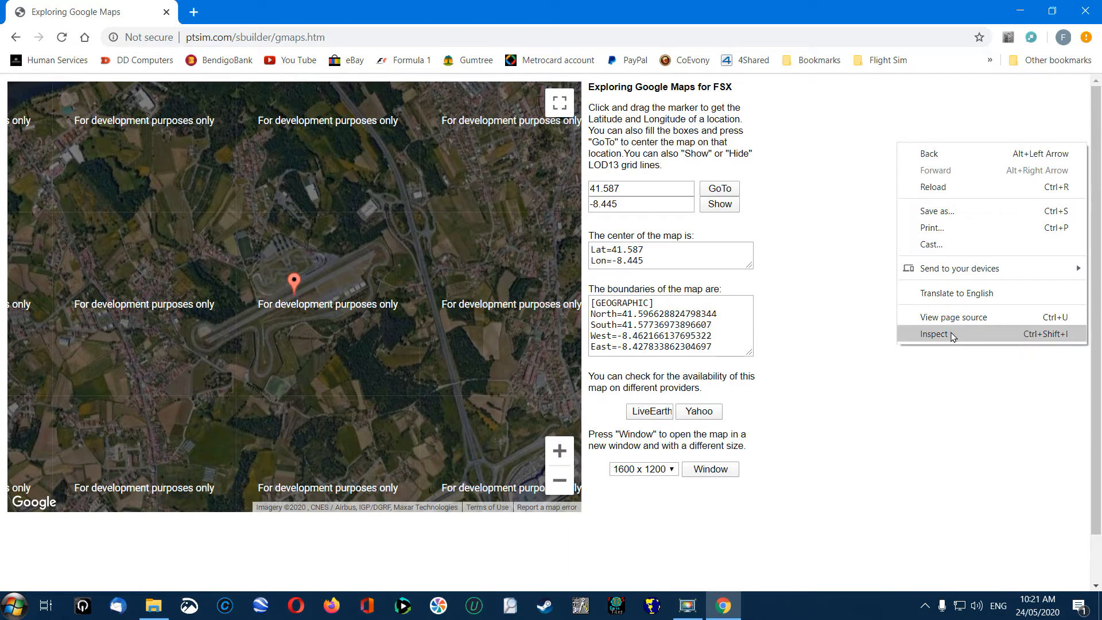
{"action": "left_click", "coordinate": [953, 336]}
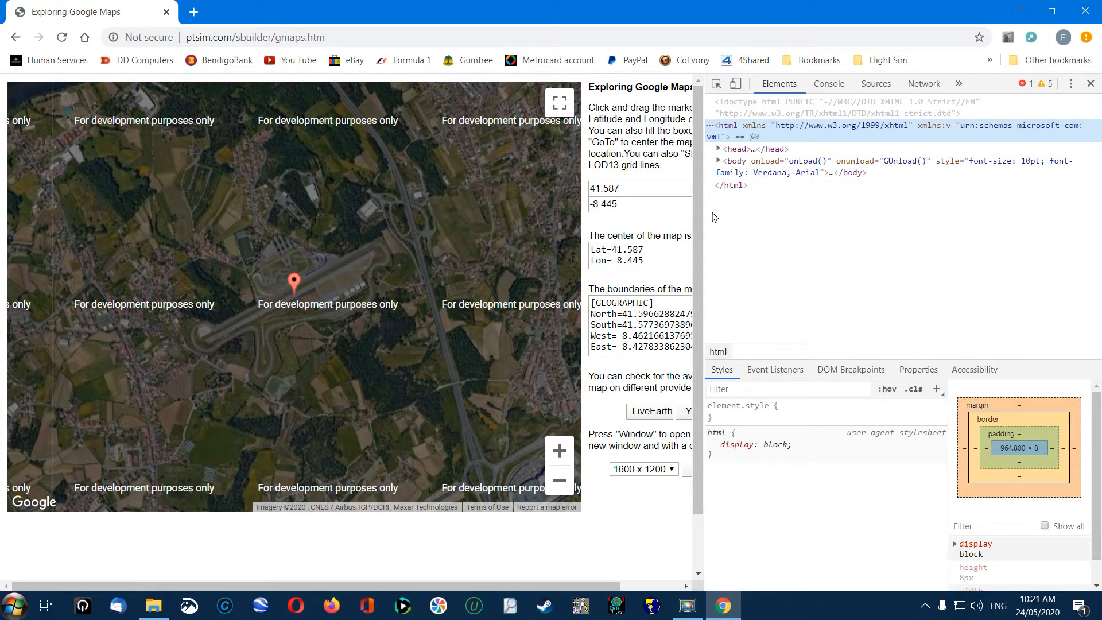
Step: Drag the DevTools divider left so the panel covers most of the window
{"action": "left_click_drag", "start_coordinate": [700, 217], "coordinate": [102, 207]}
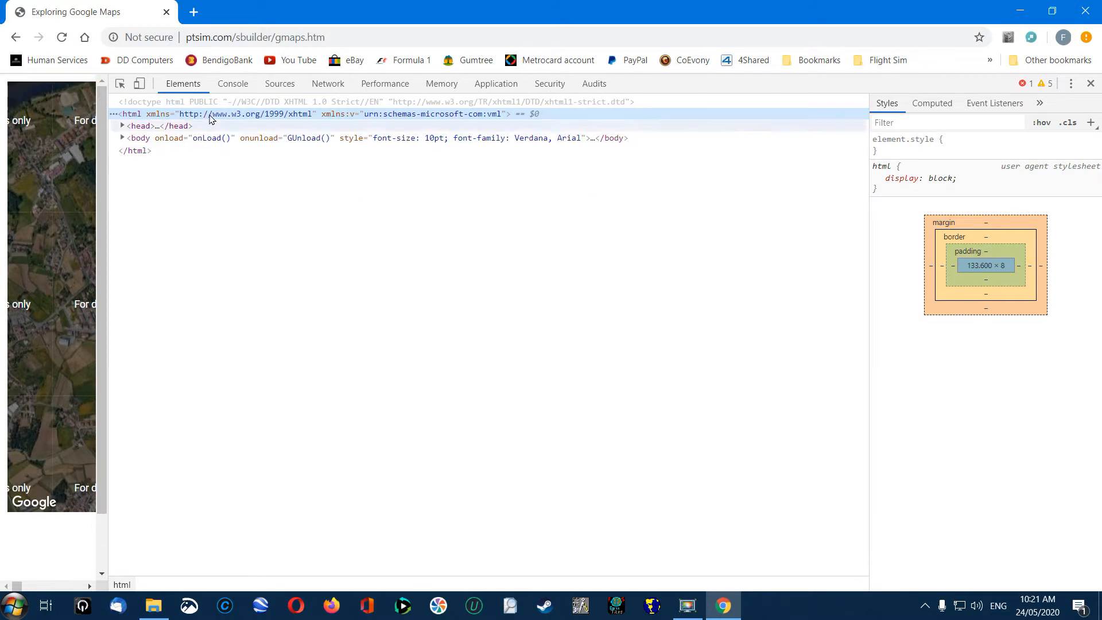
Step: In Sources, expand the khm1.googleapis.com tile requests to preview a tile, then close Chrome
{"action": "left_click", "coordinate": [279, 84]}
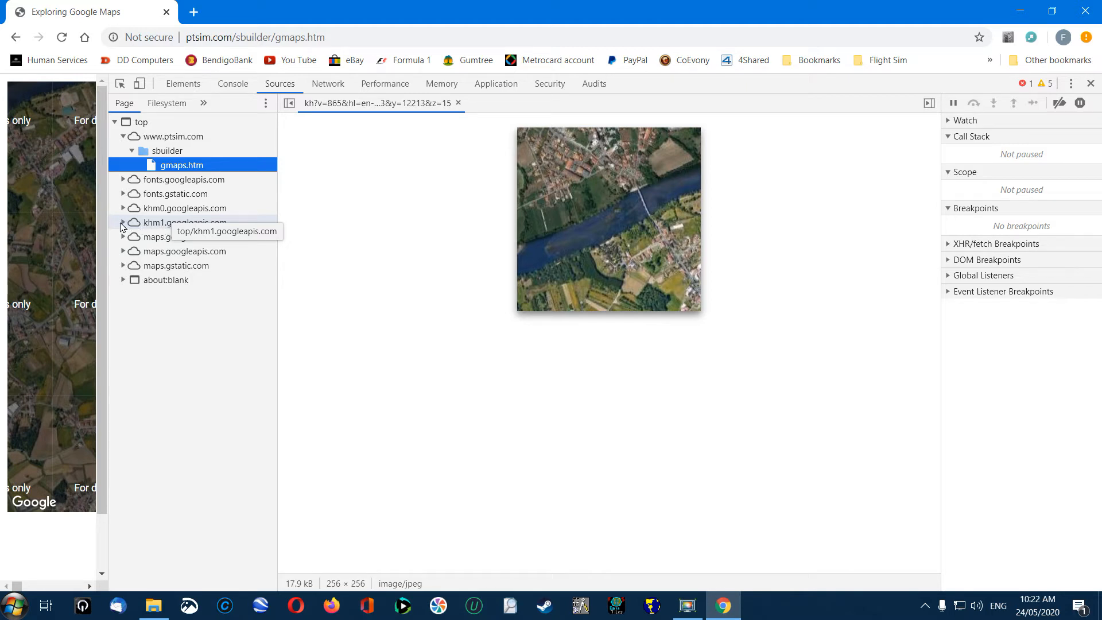
{"action": "left_click", "coordinate": [122, 223]}
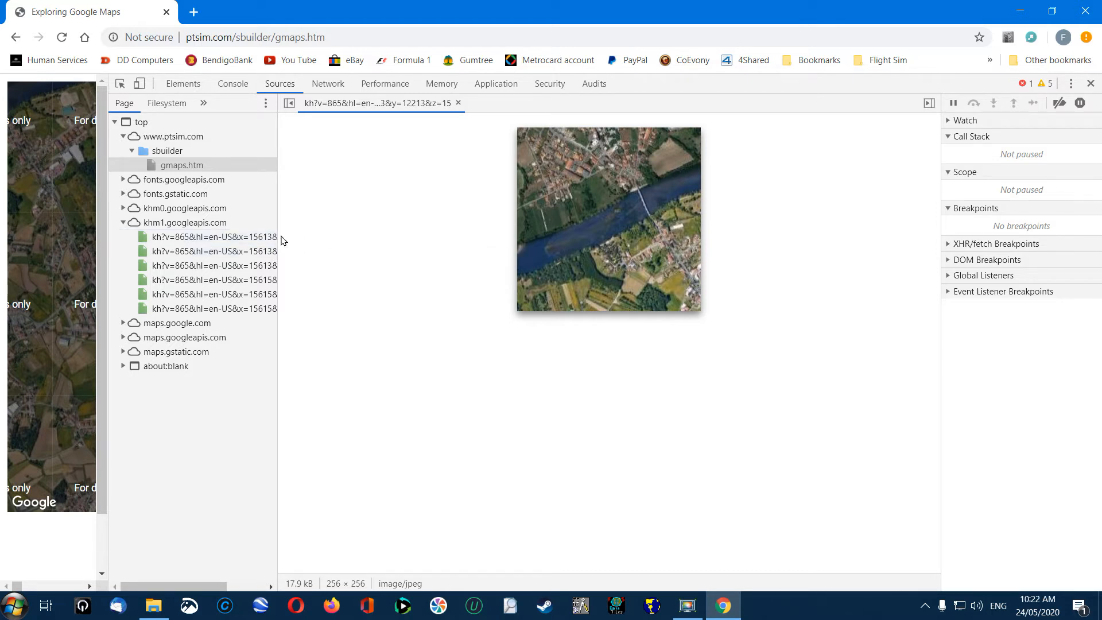
{"action": "left_click", "coordinate": [1085, 11]}
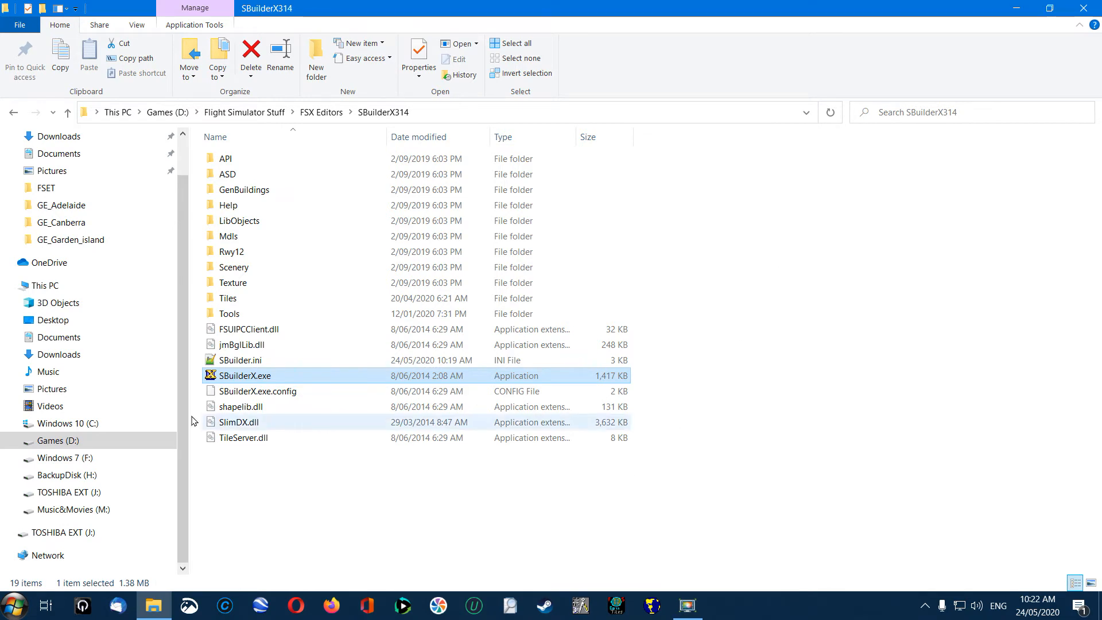
Step: Navigate Games (D:) > Flight Simulator Stuff > FSET and open FSEarthTiles.ini in the text editor
{"action": "left_click", "coordinate": [58, 440]}
{"action": "left_click", "coordinate": [279, 191]}
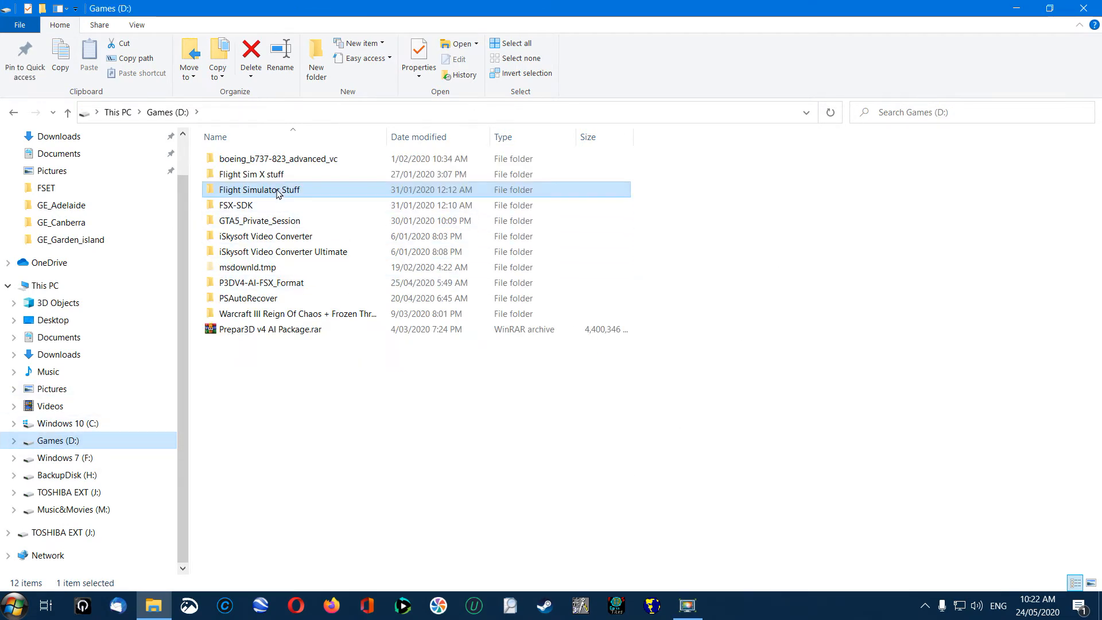
{"action": "double_click", "coordinate": [279, 190]}
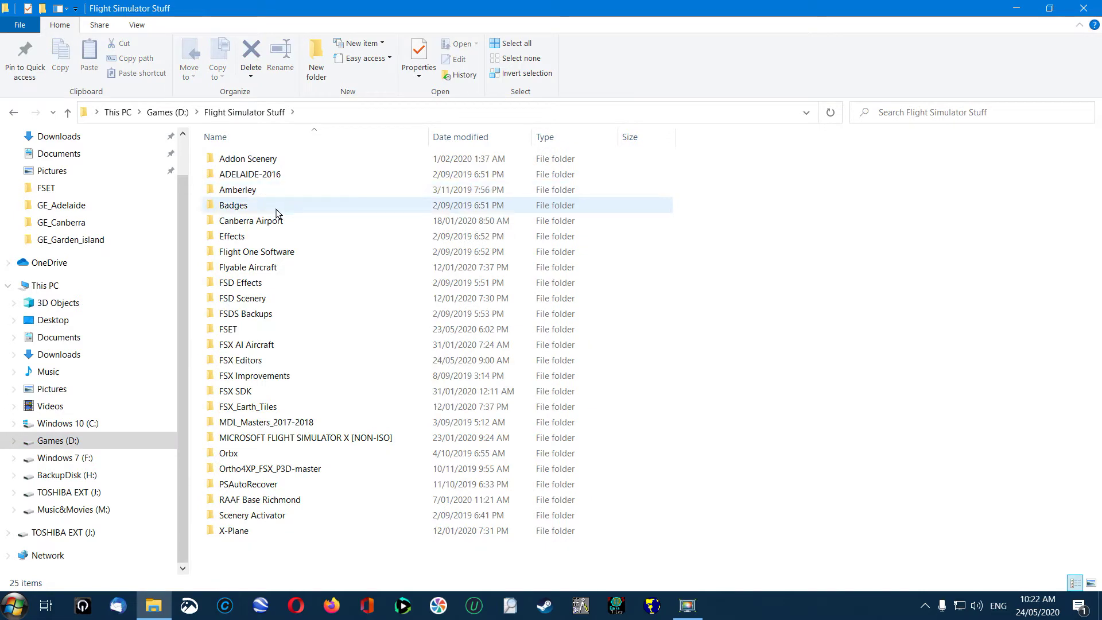
{"action": "double_click", "coordinate": [274, 330]}
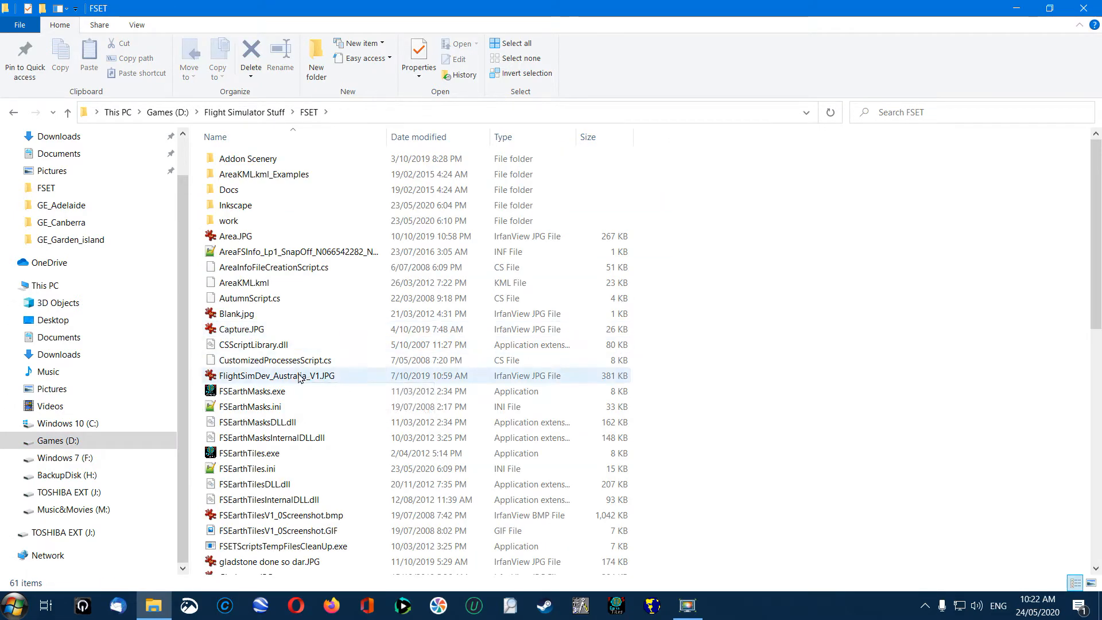
{"action": "double_click", "coordinate": [247, 468]}
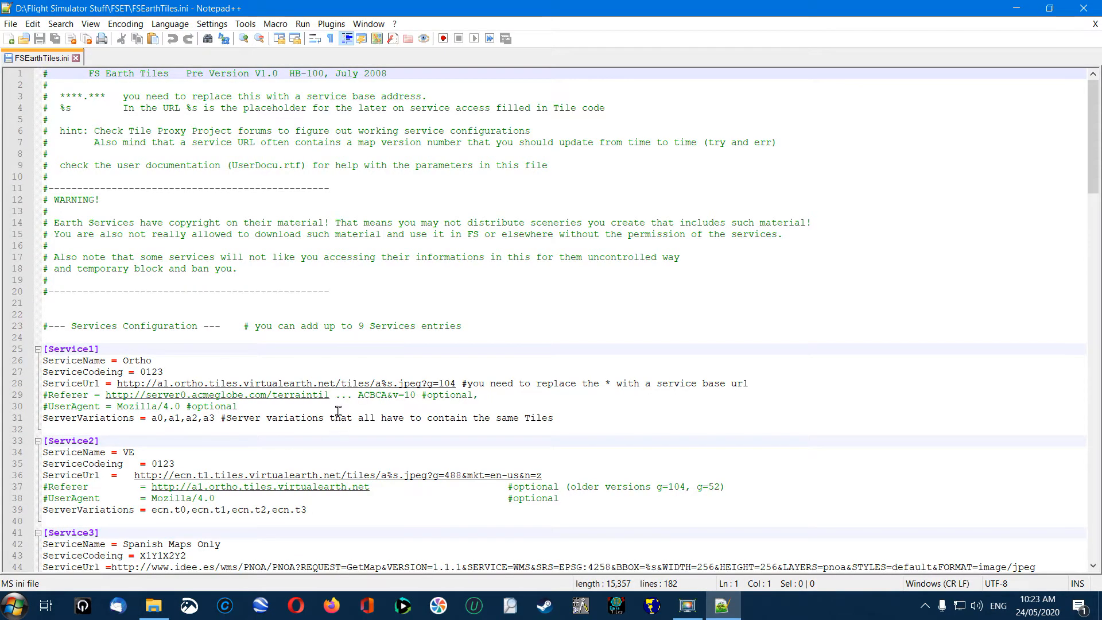
{"action": "scroll", "coordinate": [339, 403], "scroll_direction": "down", "scroll_amount": 6}
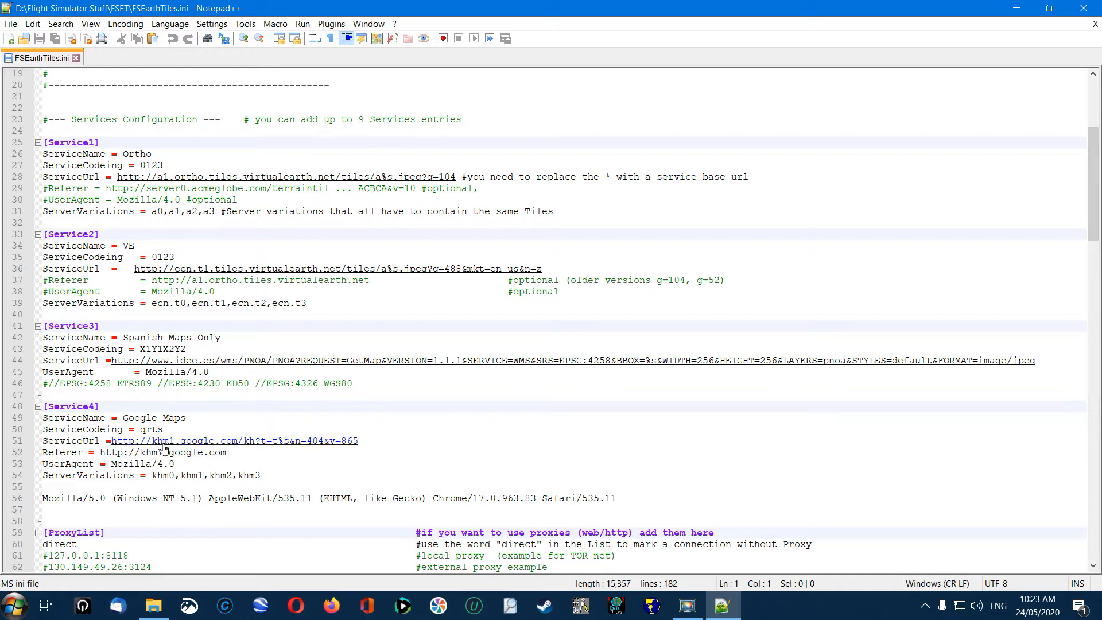
{"action": "left_click", "coordinate": [359, 441]}
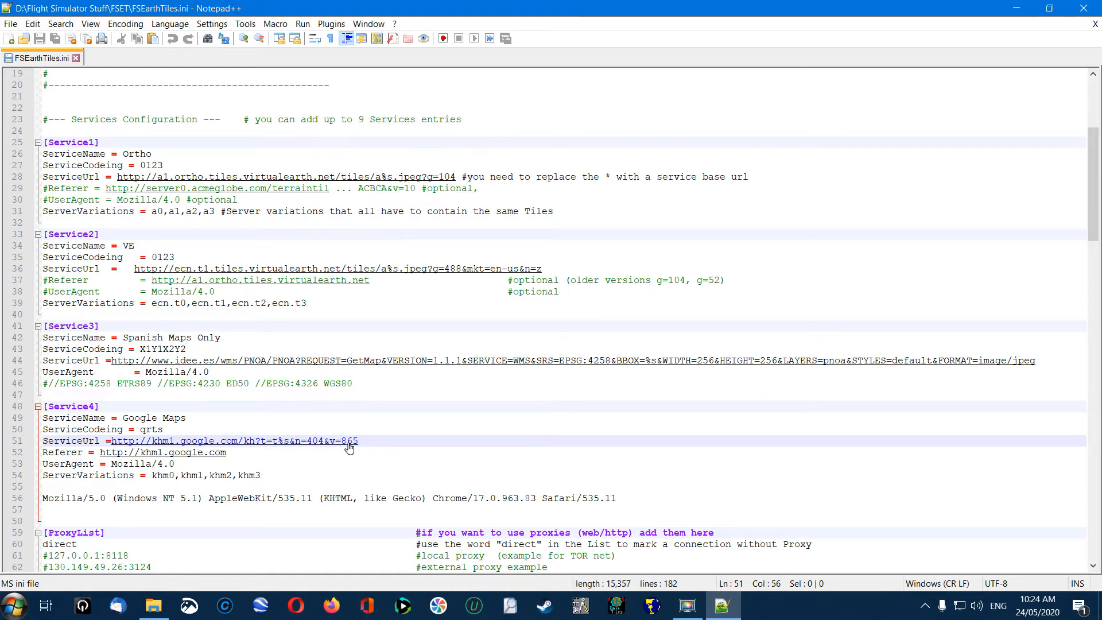
{"action": "left_click", "coordinate": [1084, 8]}
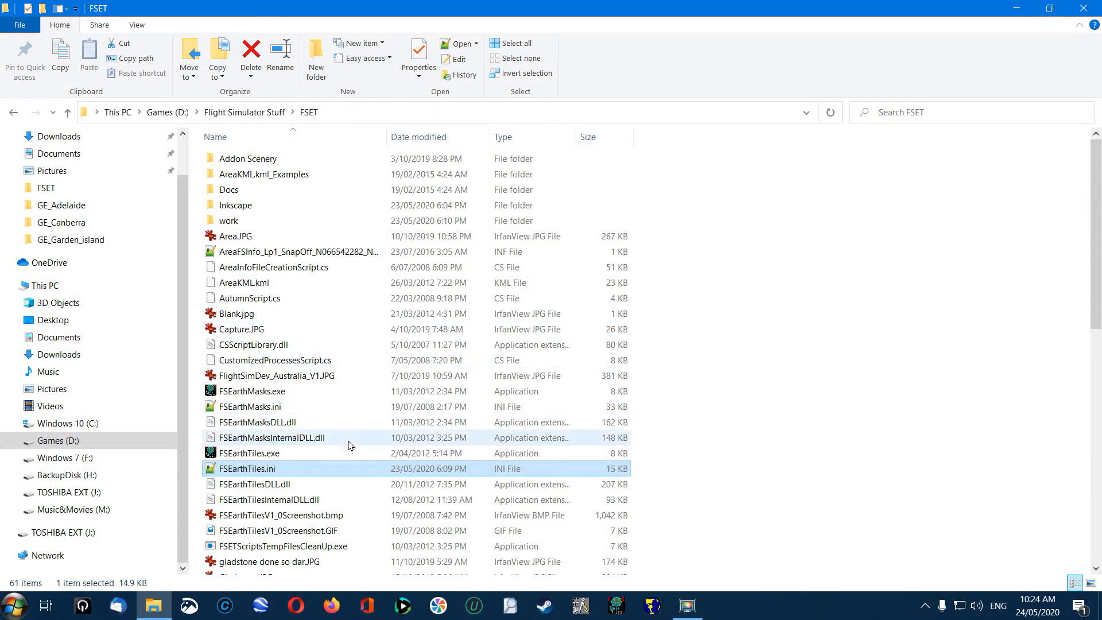
Step: Close the TmfViewer window and bring FS Earth Tiles back to the front
{"action": "left_click", "coordinate": [652, 605]}
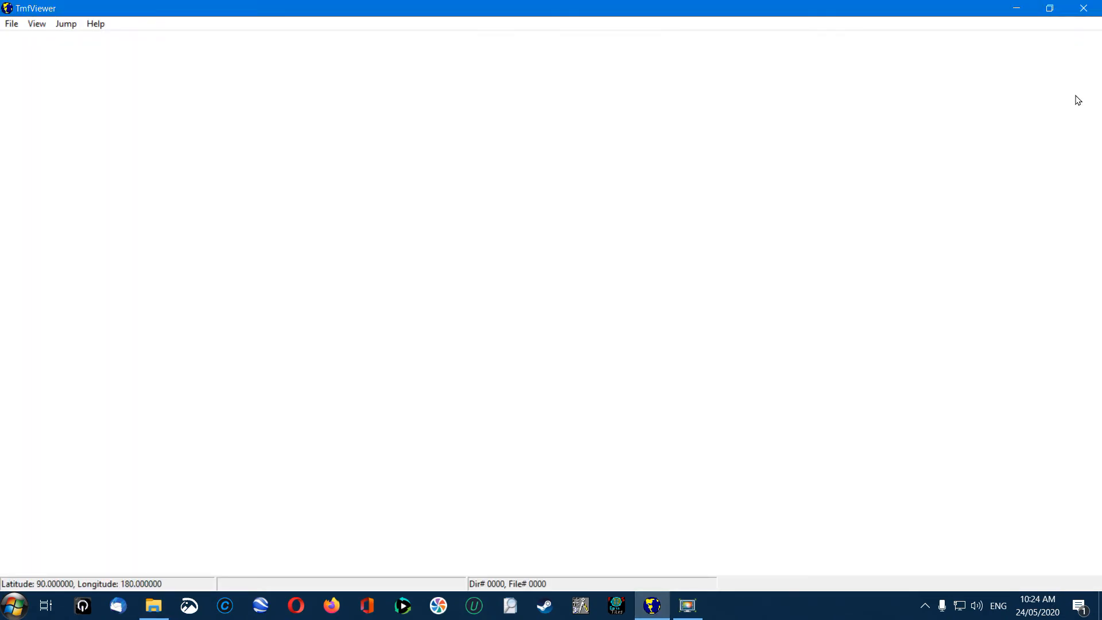
{"action": "left_click", "coordinate": [1083, 8]}
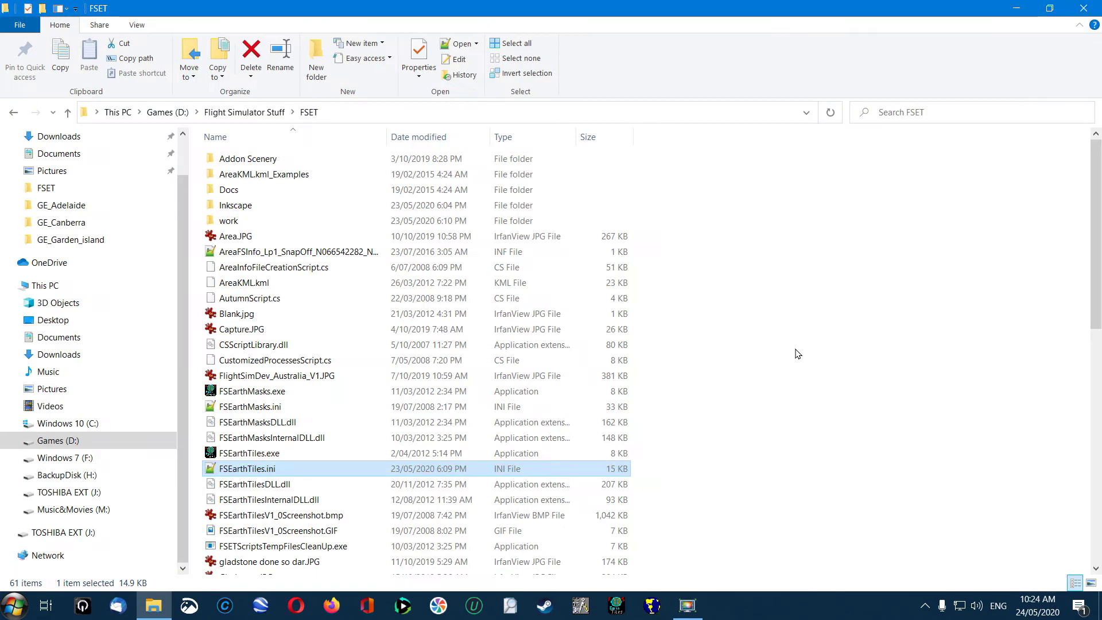
{"action": "left_click", "coordinate": [618, 606]}
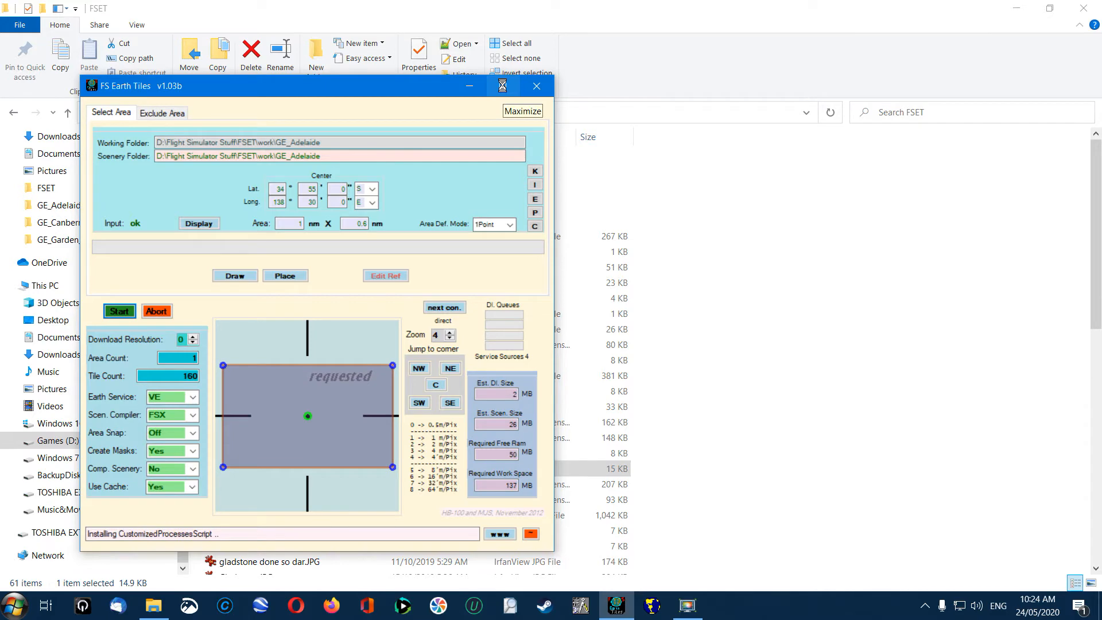
Step: Maximize FS Earth Tiles and switch the Earth Service to Google Maps, focusing the map
{"action": "left_click", "coordinate": [503, 85]}
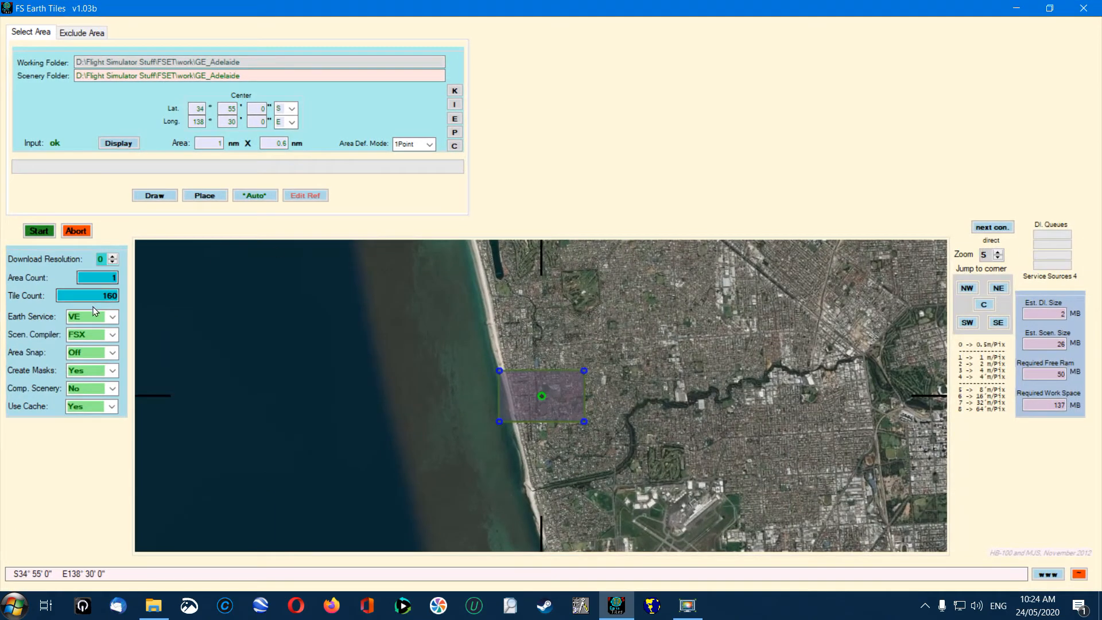
{"action": "left_click", "coordinate": [113, 317]}
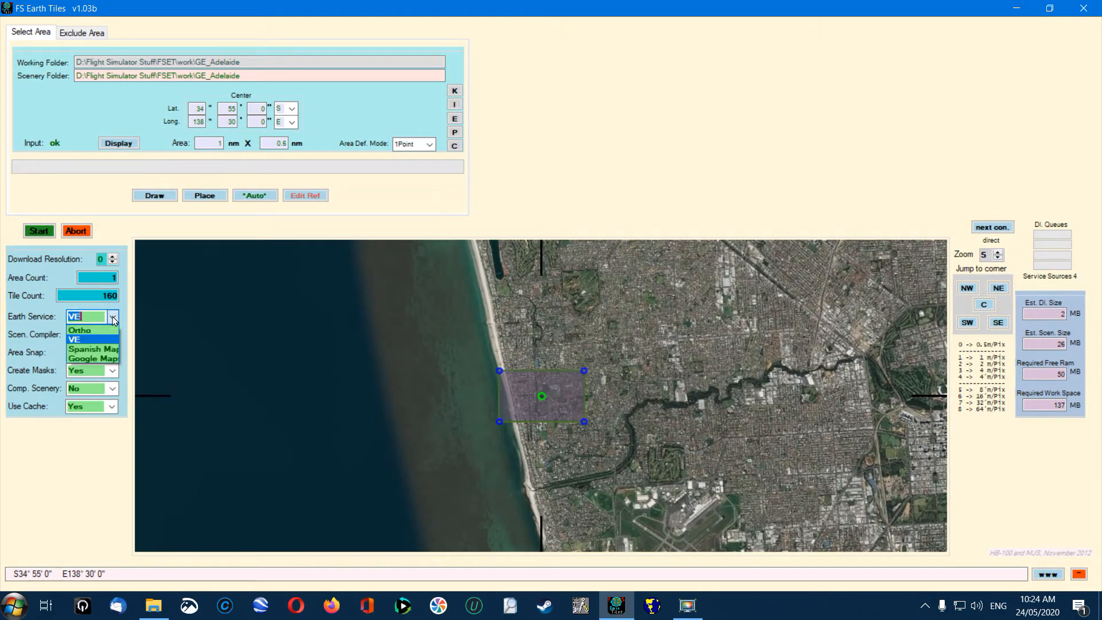
{"action": "left_click", "coordinate": [93, 359]}
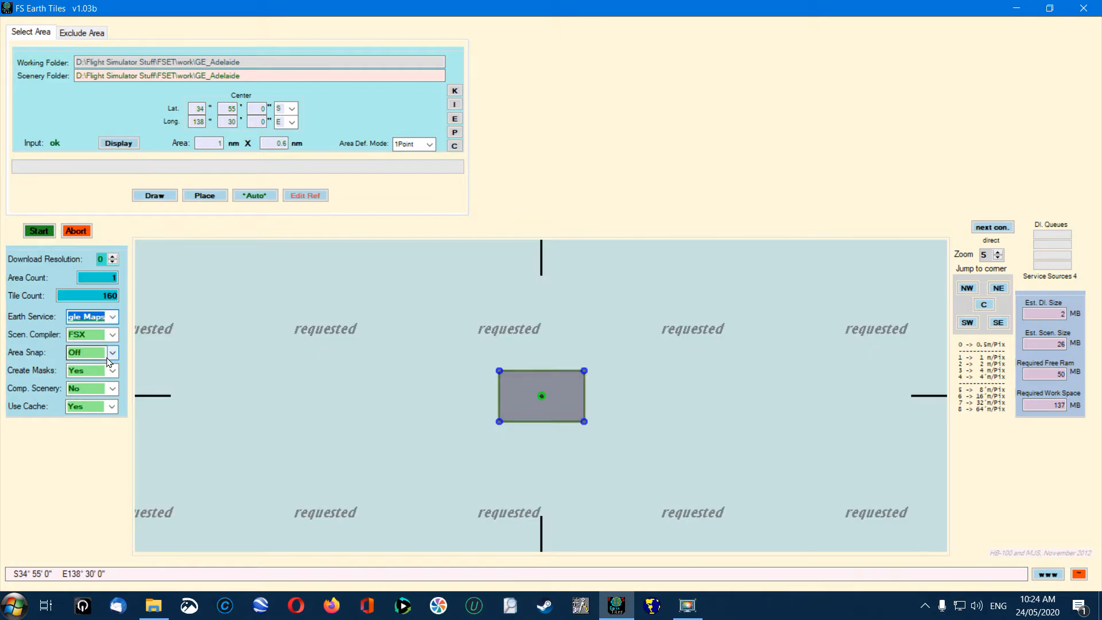
{"action": "left_click", "coordinate": [224, 362]}
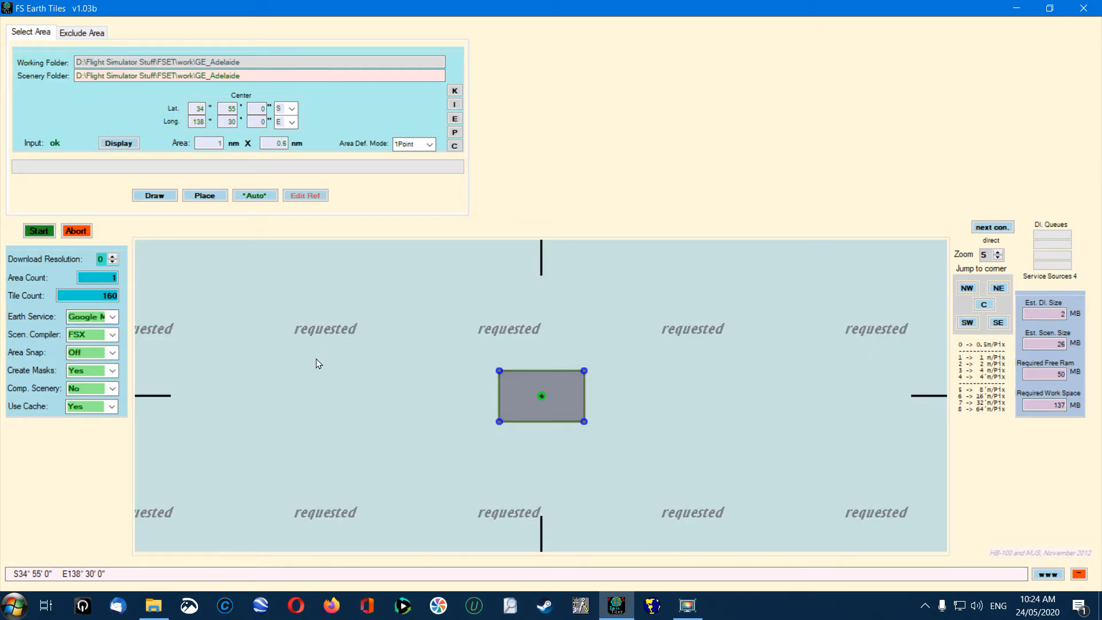
{"action": "scroll", "coordinate": [434, 369], "scroll_direction": "up", "scroll_amount": 1}
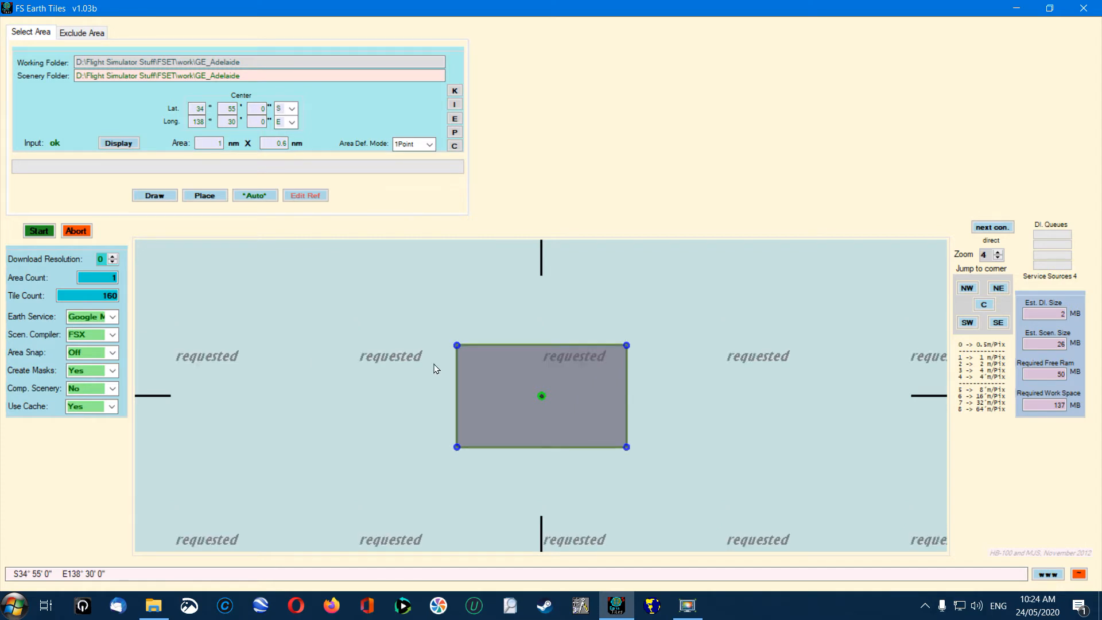
{"action": "scroll", "coordinate": [434, 369], "scroll_direction": "up", "scroll_amount": 1}
{"action": "scroll", "coordinate": [434, 369], "scroll_direction": "up", "scroll_amount": 1}
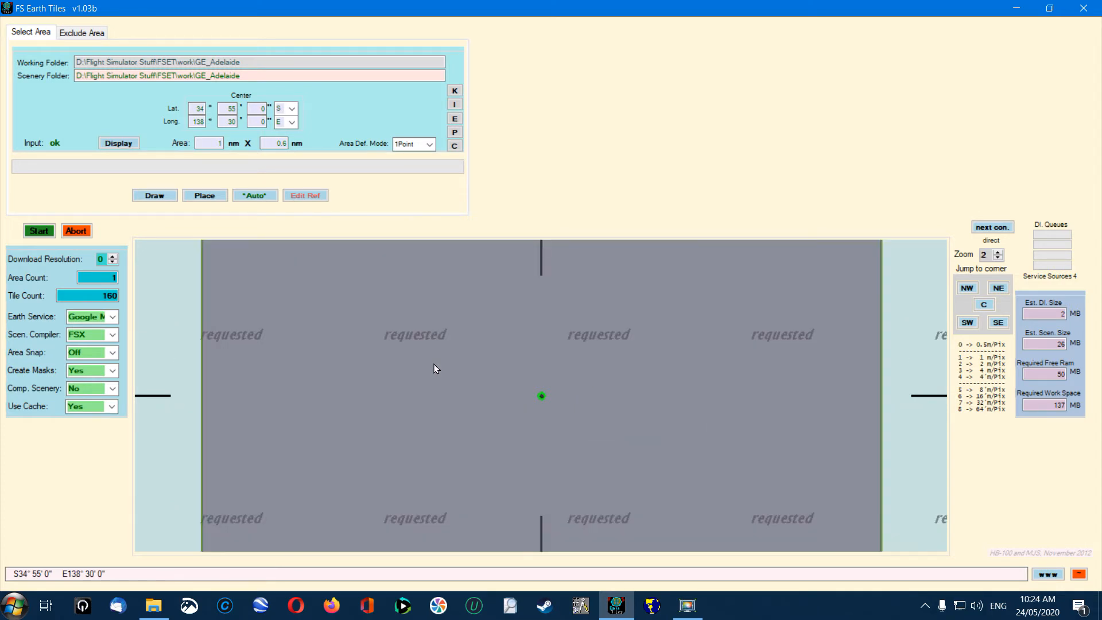
{"action": "scroll", "coordinate": [434, 368], "scroll_direction": "down", "scroll_amount": 1}
{"action": "scroll", "coordinate": [435, 368], "scroll_direction": "down", "scroll_amount": 1}
{"action": "scroll", "coordinate": [434, 368], "scroll_direction": "down", "scroll_amount": 1}
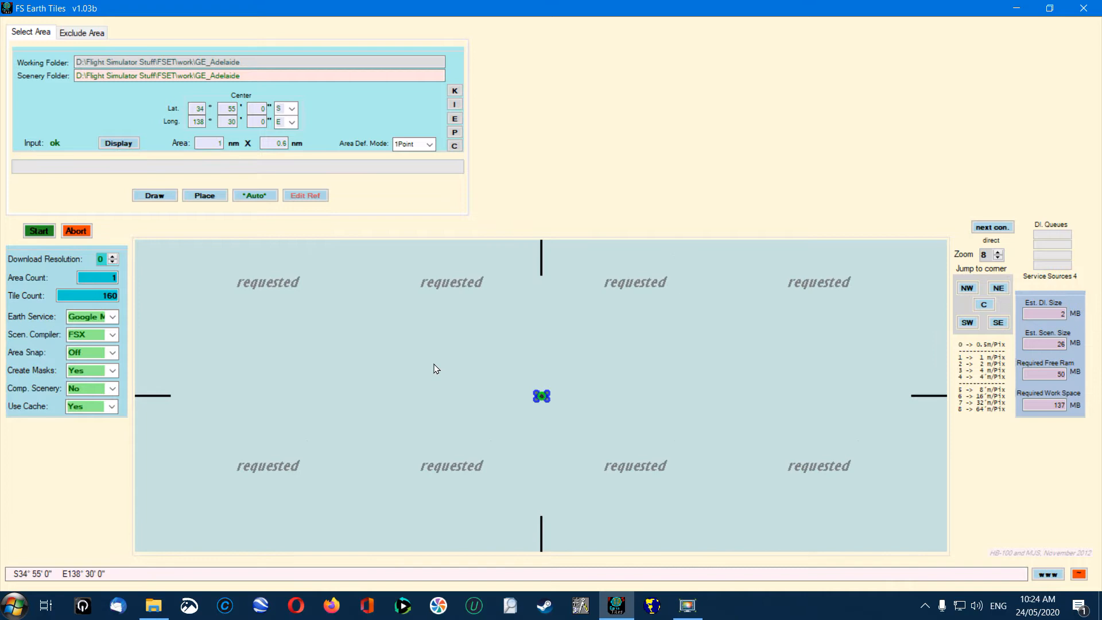
{"action": "scroll", "coordinate": [434, 369], "scroll_direction": "down", "scroll_amount": 1}
{"action": "scroll", "coordinate": [434, 369], "scroll_direction": "down", "scroll_amount": 1}
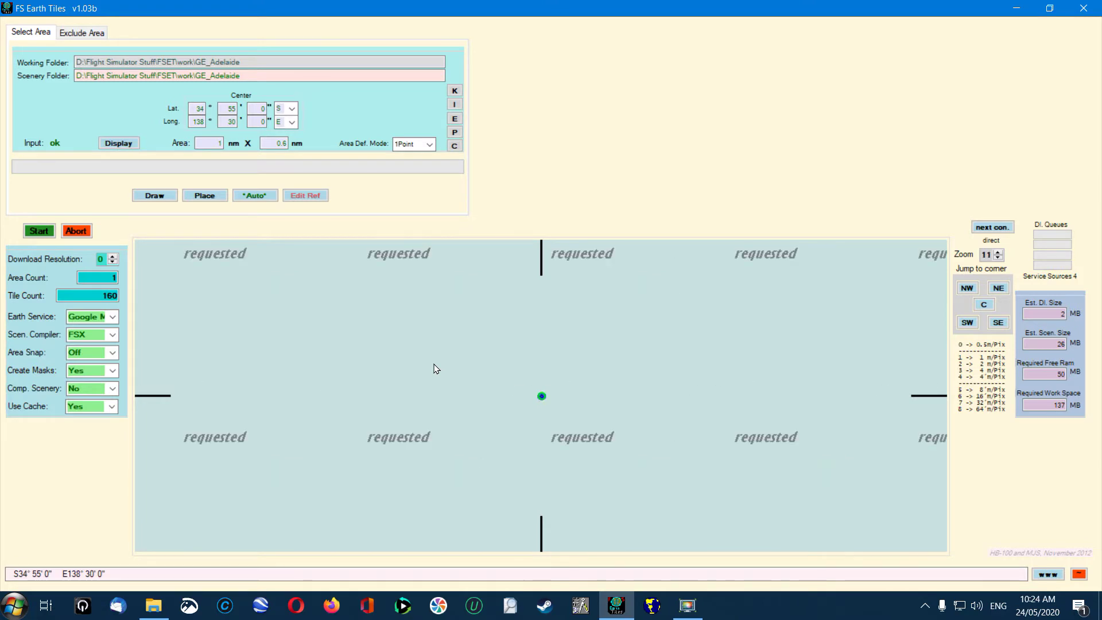
Step: Switch the Earth Service to Ortho to load its satellite imagery of the Adelaide coast
{"action": "left_click", "coordinate": [113, 318]}
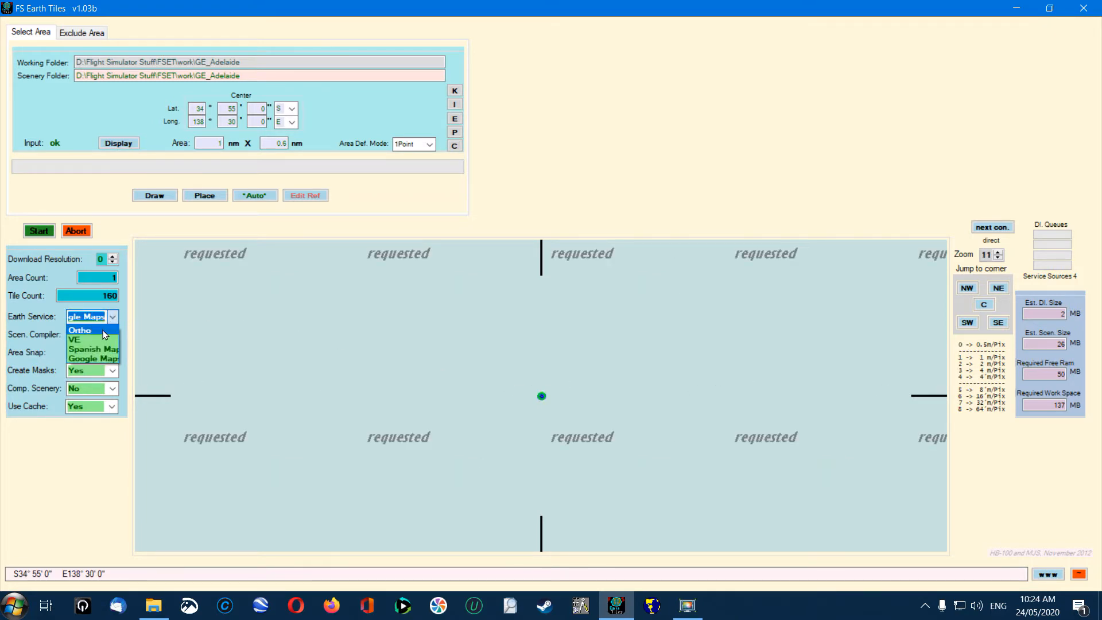
{"action": "left_click", "coordinate": [86, 333]}
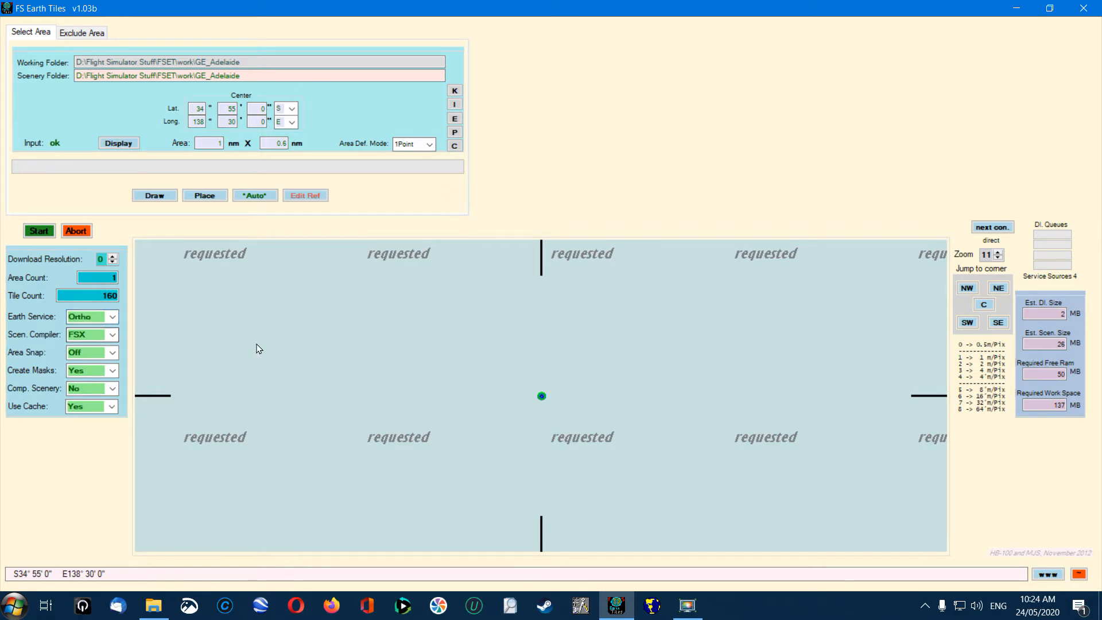
{"action": "scroll", "coordinate": [257, 349], "scroll_direction": "up", "scroll_amount": 5}
{"action": "scroll", "coordinate": [256, 348], "scroll_direction": "up", "scroll_amount": 3}
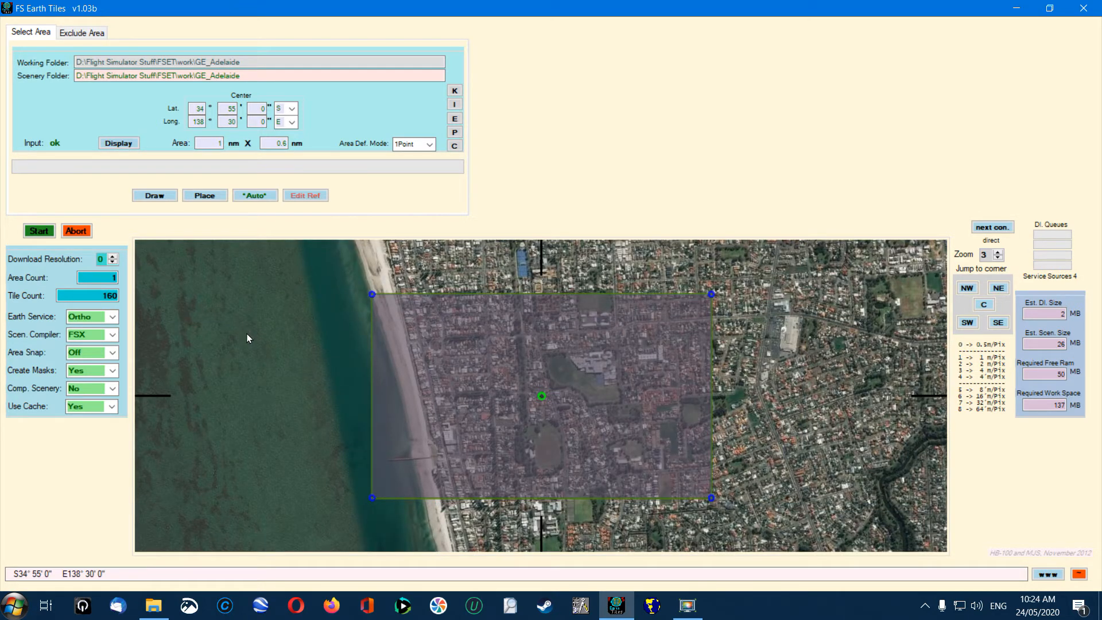
Step: Switch the Earth Service back to Google Maps and pan across the Adelaide region
{"action": "left_click", "coordinate": [113, 316]}
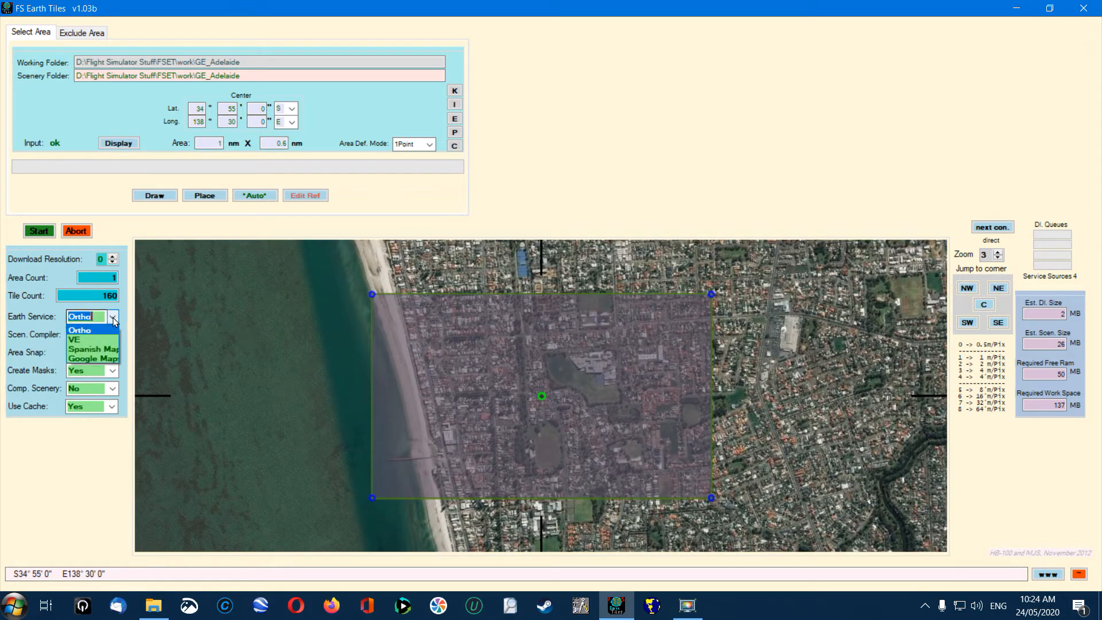
{"action": "left_click", "coordinate": [92, 358]}
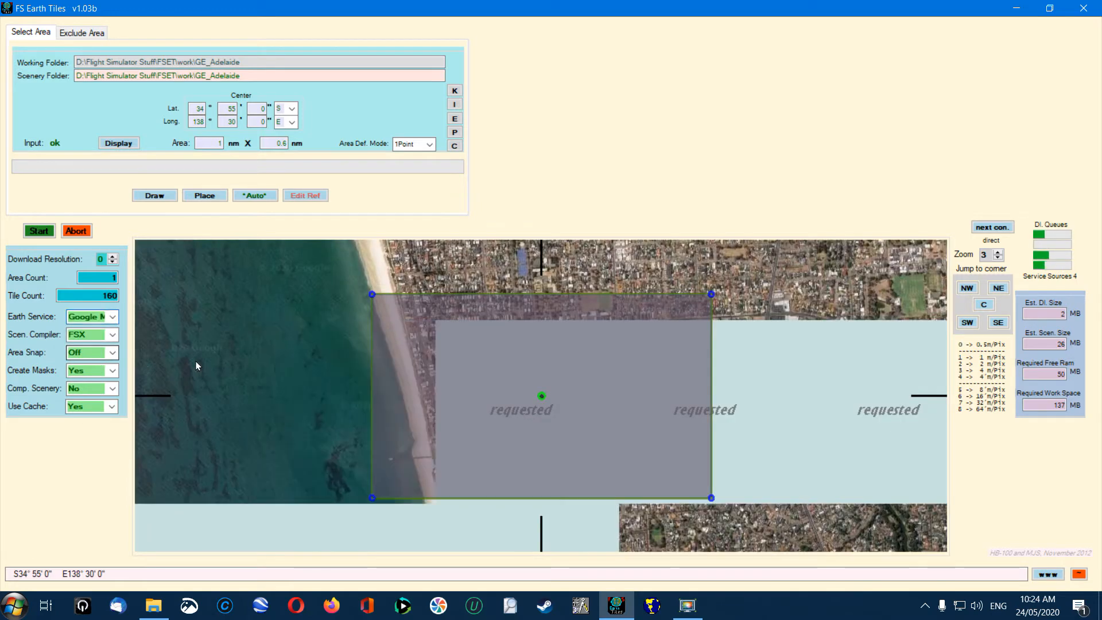
{"action": "scroll", "coordinate": [299, 367], "scroll_direction": "down", "scroll_amount": 2}
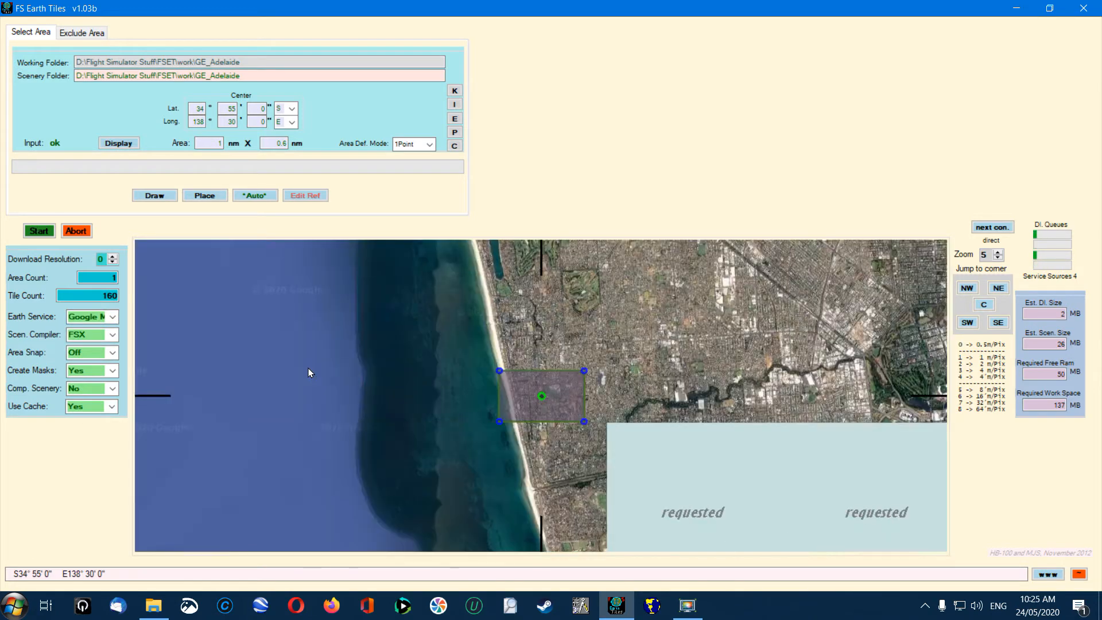
{"action": "scroll", "coordinate": [309, 368], "scroll_direction": "down", "scroll_amount": 1}
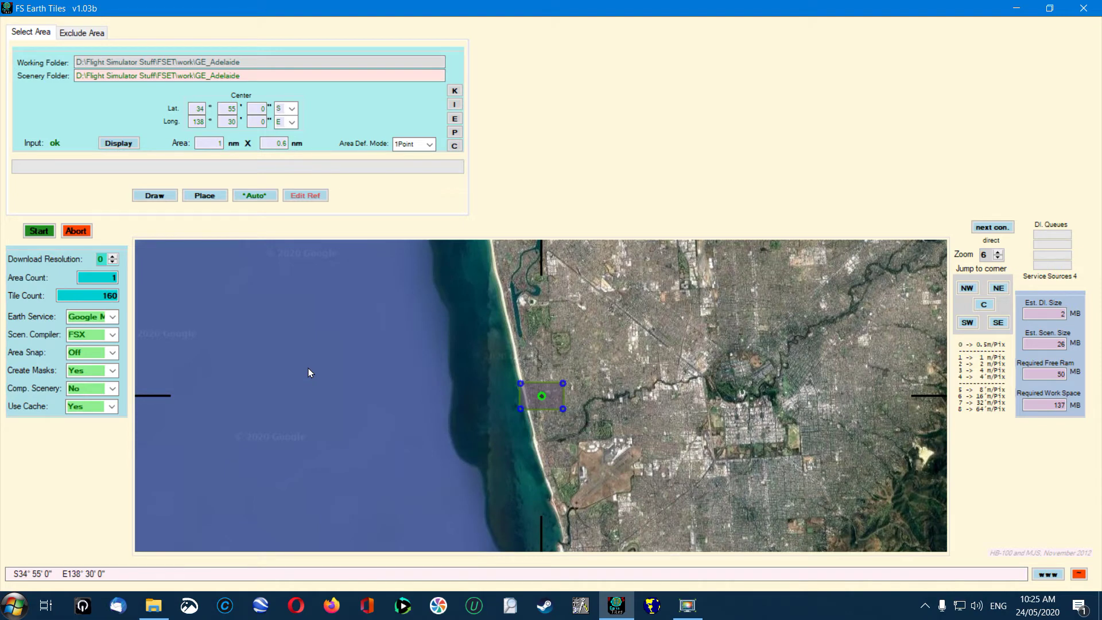
{"action": "left_click_drag", "start_coordinate": [430, 400], "coordinate": [305, 386]}
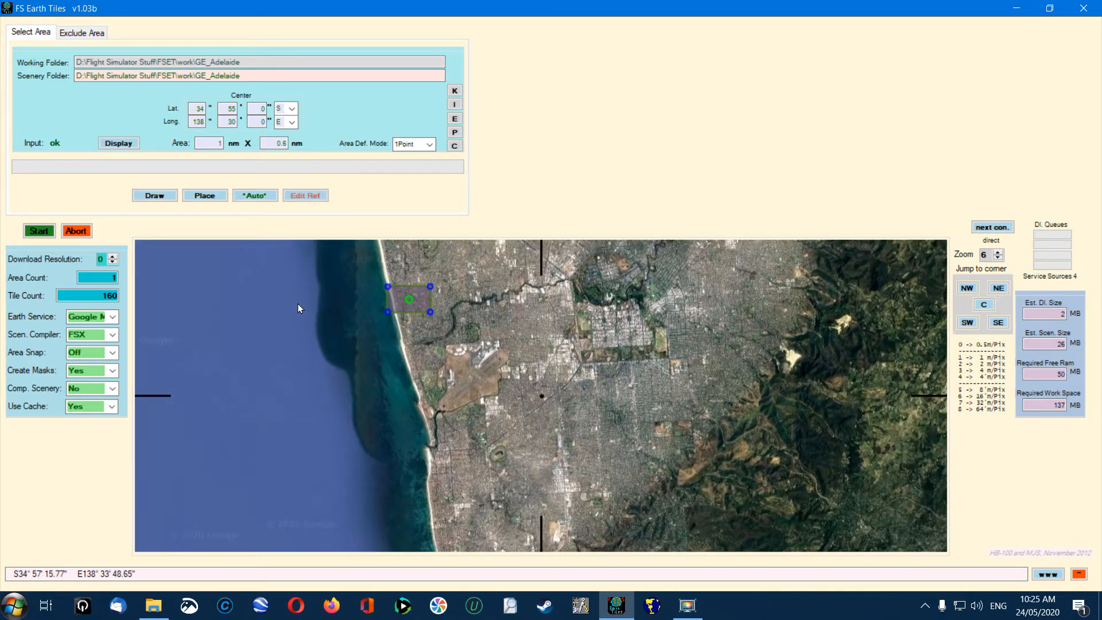
{"action": "scroll", "coordinate": [305, 386], "scroll_direction": "down", "scroll_amount": 1}
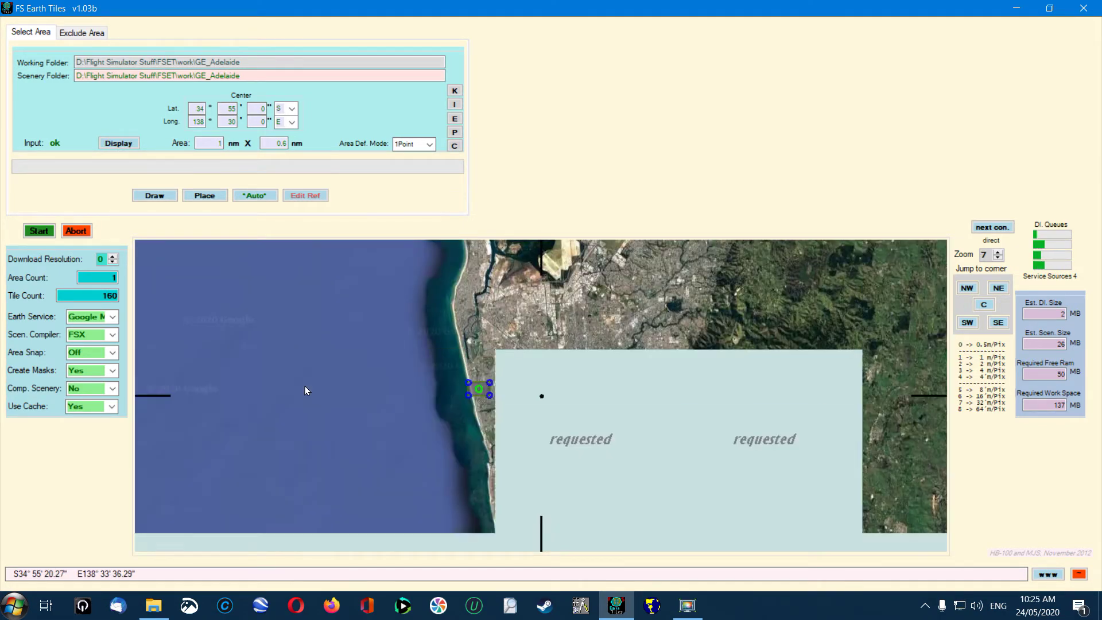
{"action": "scroll", "coordinate": [305, 386], "scroll_direction": "down", "scroll_amount": 1}
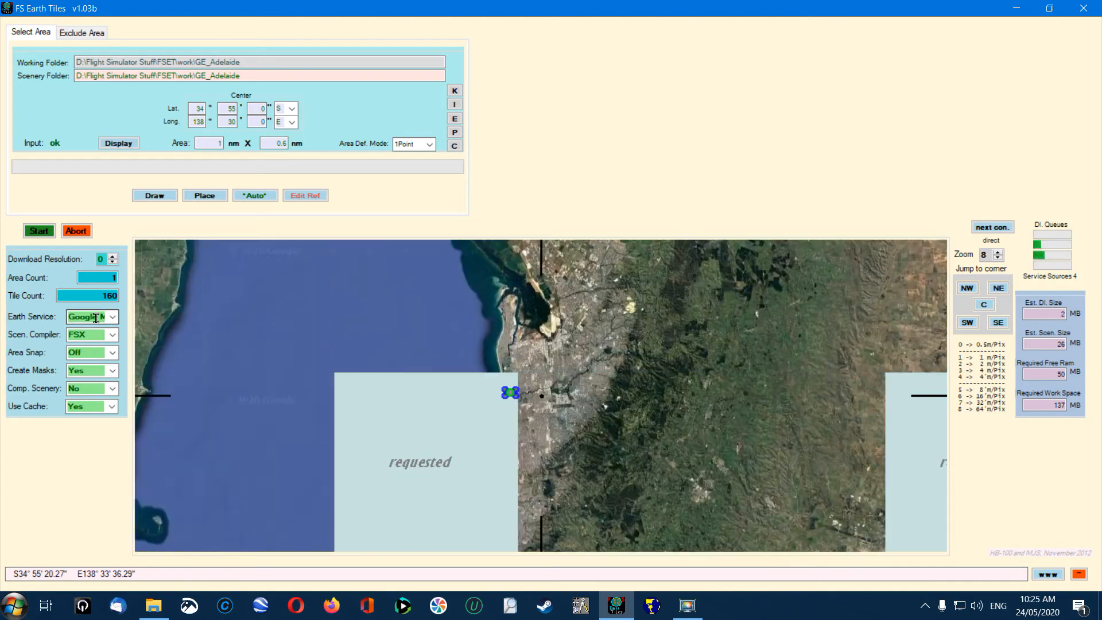
{"action": "scroll", "coordinate": [262, 404], "scroll_direction": "down", "scroll_amount": 1}
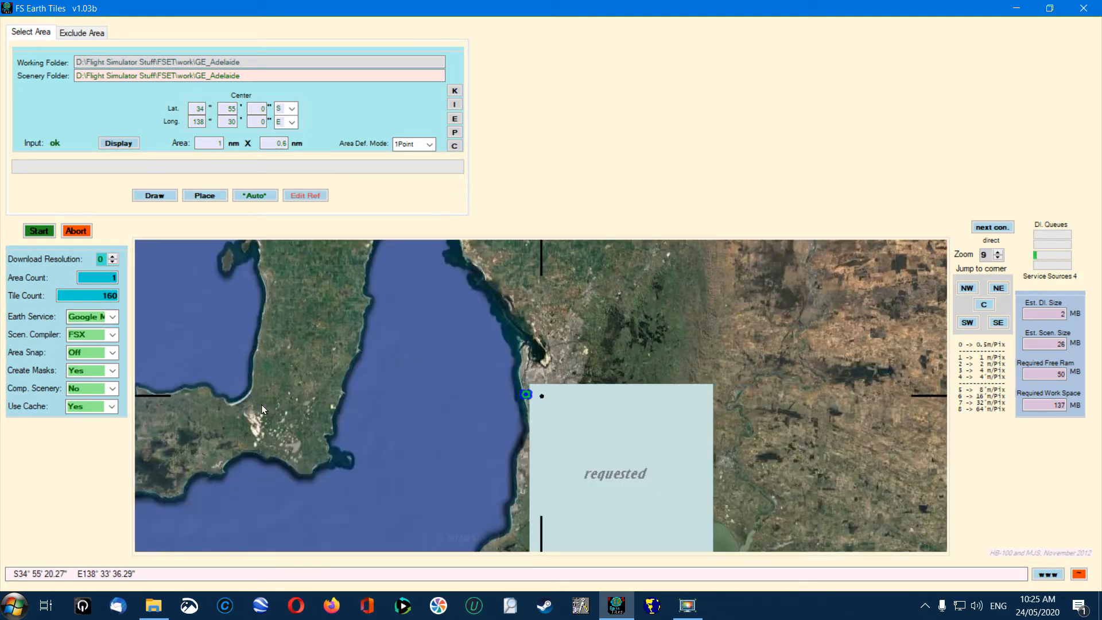
{"action": "scroll", "coordinate": [262, 405], "scroll_direction": "down", "scroll_amount": 1}
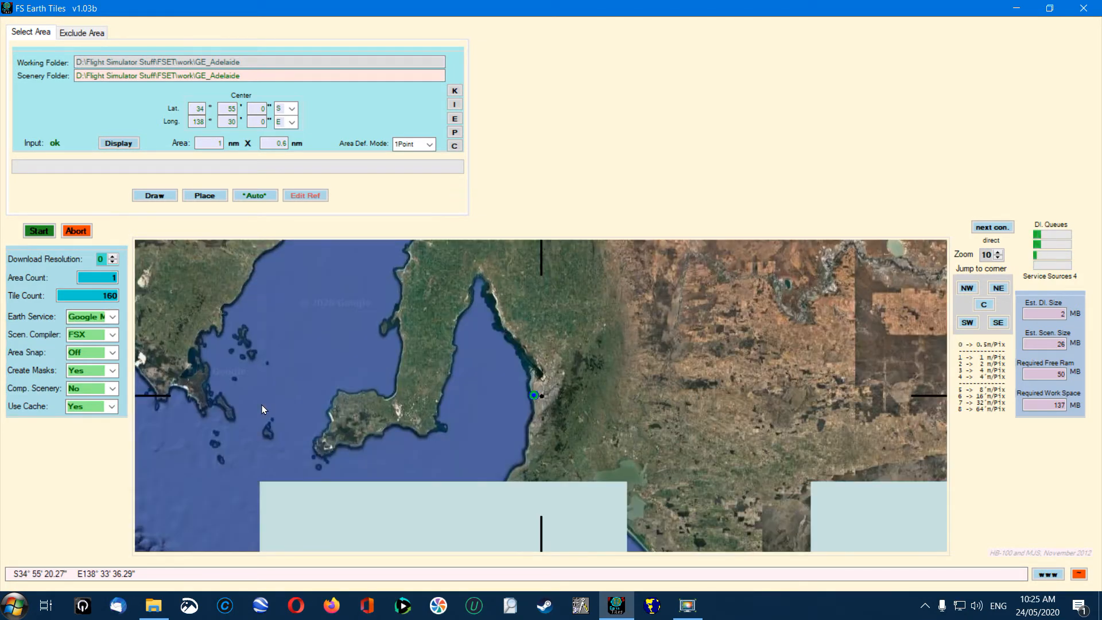
{"action": "scroll", "coordinate": [262, 405], "scroll_direction": "down", "scroll_amount": 1}
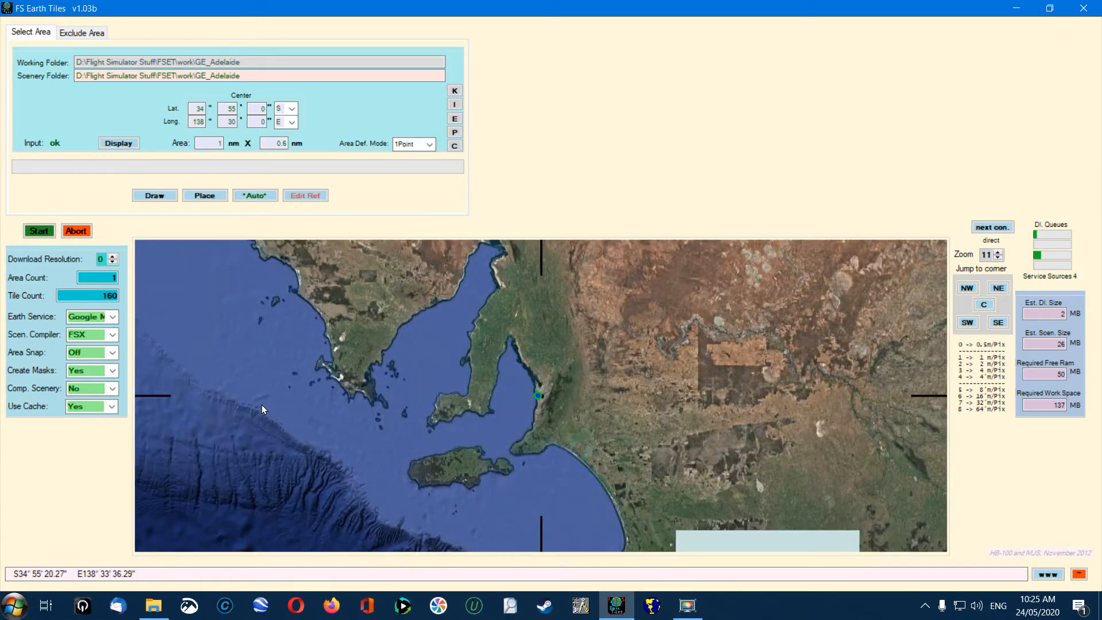
{"action": "scroll", "coordinate": [262, 406], "scroll_direction": "down", "scroll_amount": 1}
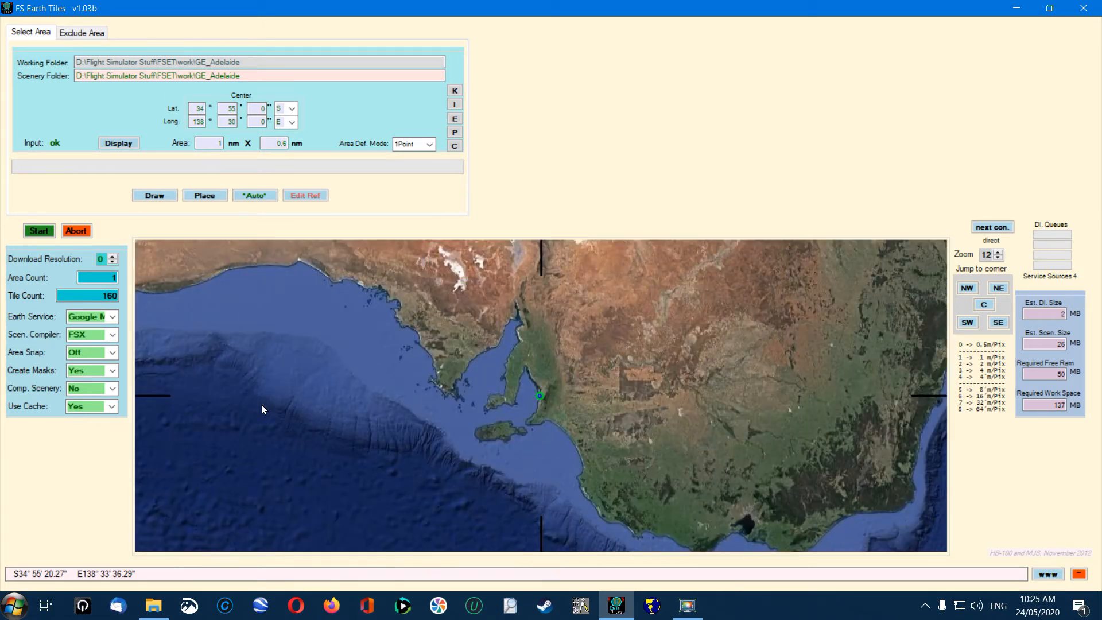
{"action": "scroll", "coordinate": [261, 410], "scroll_direction": "down", "scroll_amount": 1}
{"action": "scroll", "coordinate": [262, 410], "scroll_direction": "down", "scroll_amount": 1}
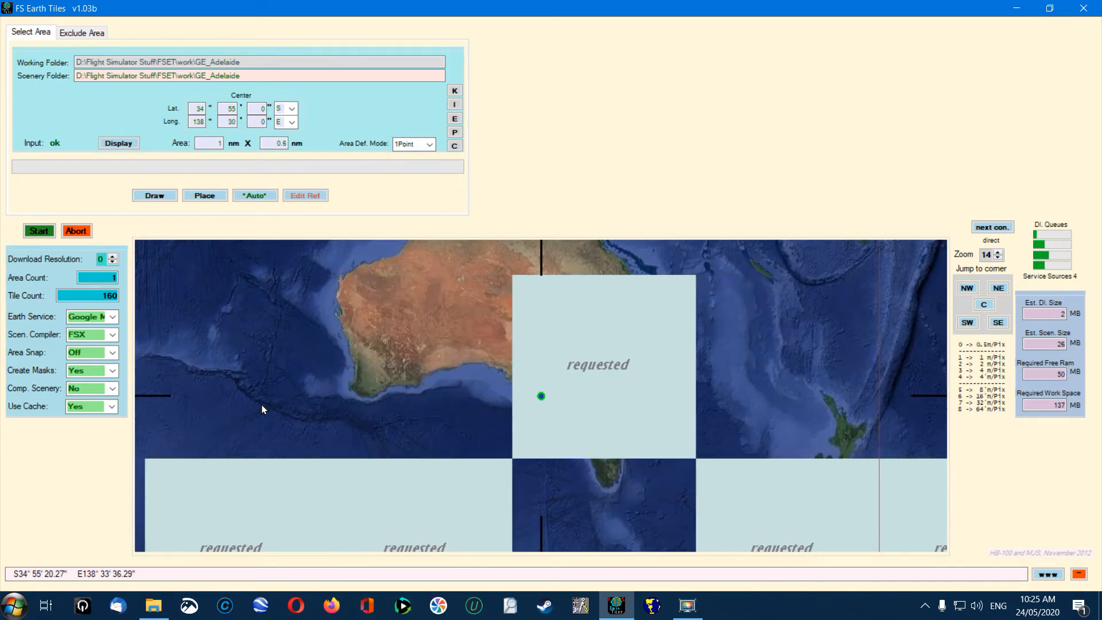
Step: Pan the world map east over the Pacific and the Americas down to the Antarctic coast
{"action": "left_click_drag", "start_coordinate": [550, 394], "coordinate": [263, 544]}
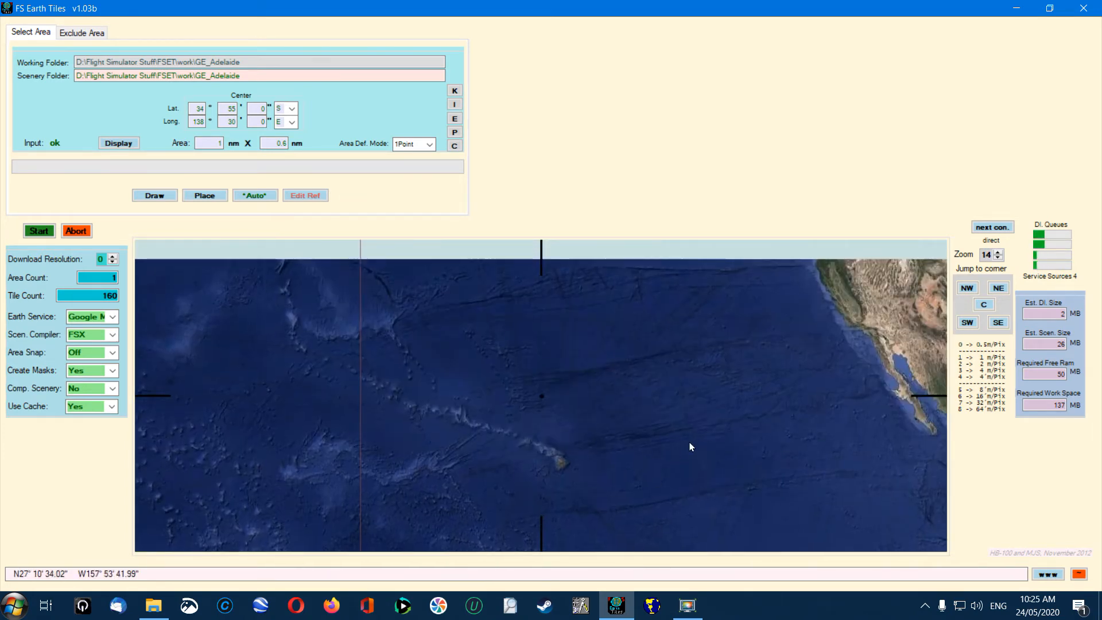
{"action": "left_click_drag", "start_coordinate": [732, 432], "coordinate": [263, 431]}
{"action": "left_click_drag", "start_coordinate": [566, 459], "coordinate": [430, 276]}
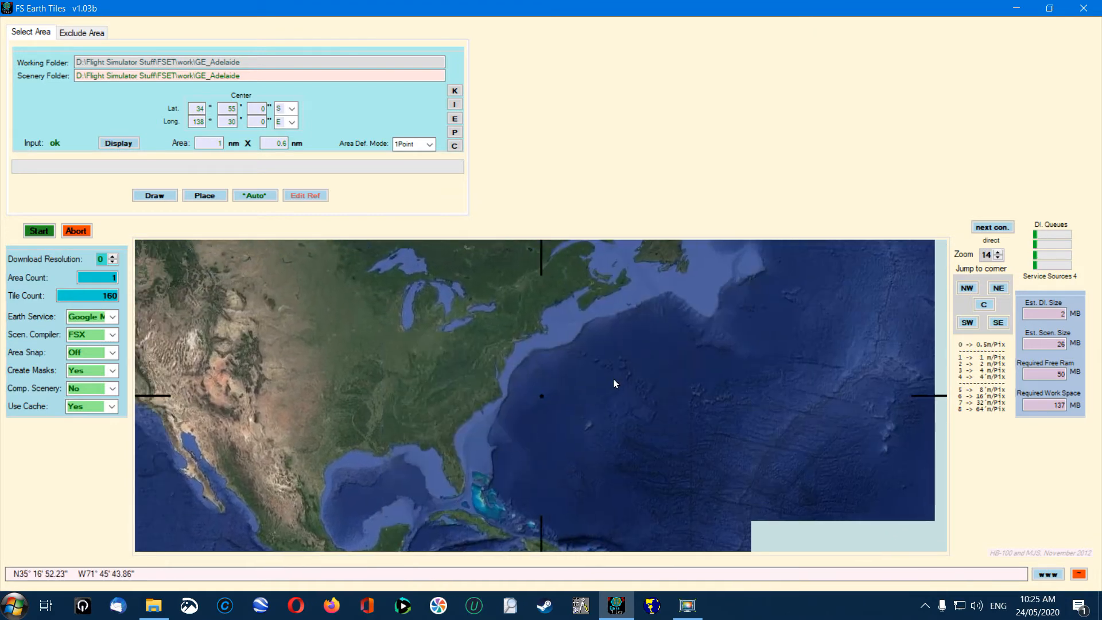
{"action": "left_click_drag", "start_coordinate": [707, 316], "coordinate": [518, 336]}
{"action": "left_click_drag", "start_coordinate": [518, 430], "coordinate": [476, 314]}
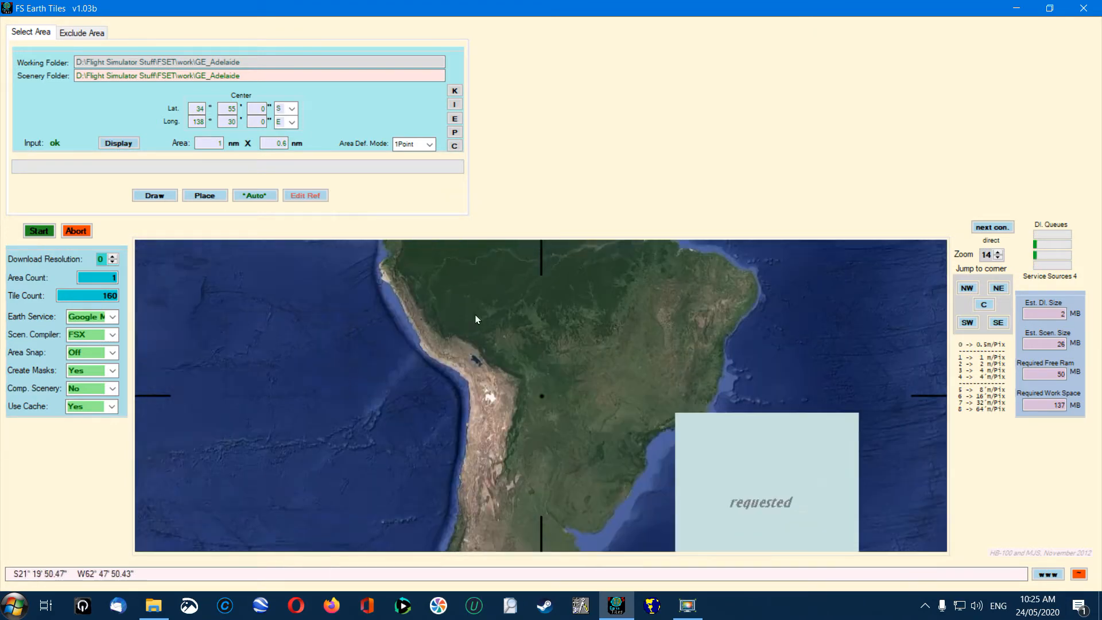
{"action": "left_click_drag", "start_coordinate": [476, 473], "coordinate": [575, 337]}
{"action": "mouse_move", "coordinate": [574, 474]}
{"action": "left_mouse_down"}
{"action": "mouse_move", "coordinate": [602, 346]}
{"action": "mouse_move", "coordinate": [417, 345]}
{"action": "left_mouse_up"}
{"action": "left_click_drag", "start_coordinate": [417, 474], "coordinate": [463, 327]}
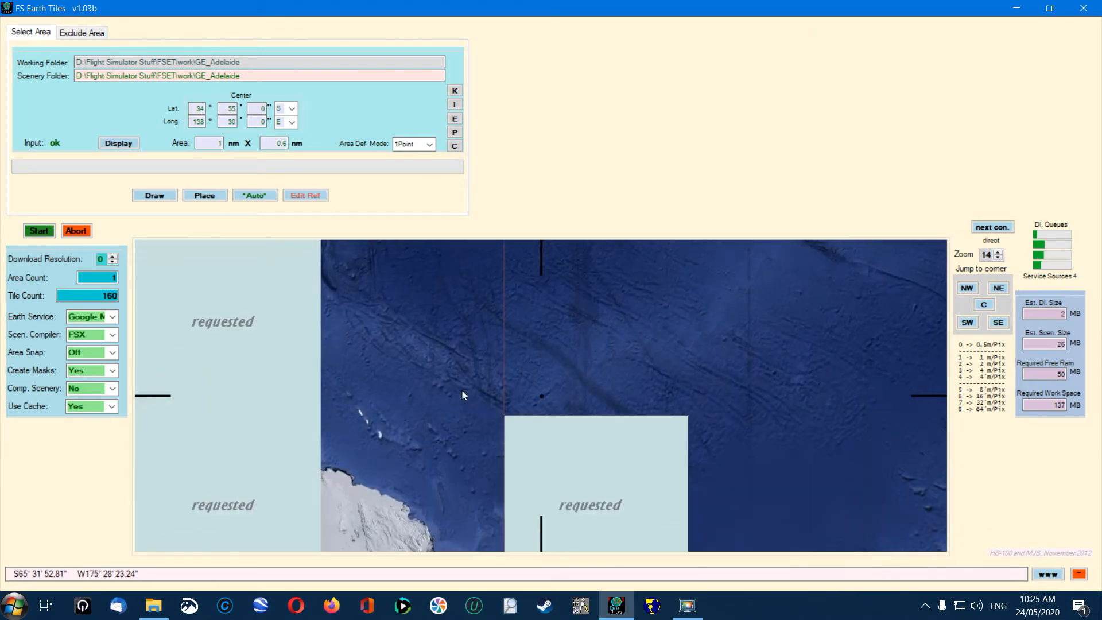
{"action": "left_click_drag", "start_coordinate": [462, 473], "coordinate": [538, 363]}
{"action": "mouse_move", "coordinate": [538, 474]}
{"action": "left_mouse_down"}
{"action": "mouse_move", "coordinate": [632, 311]}
{"action": "mouse_move", "coordinate": [516, 431]}
{"action": "left_mouse_up"}
Step: Pan east across the Southern Ocean and Africa until Australia is centred in view
{"action": "left_click_drag", "start_coordinate": [517, 302], "coordinate": [561, 449]}
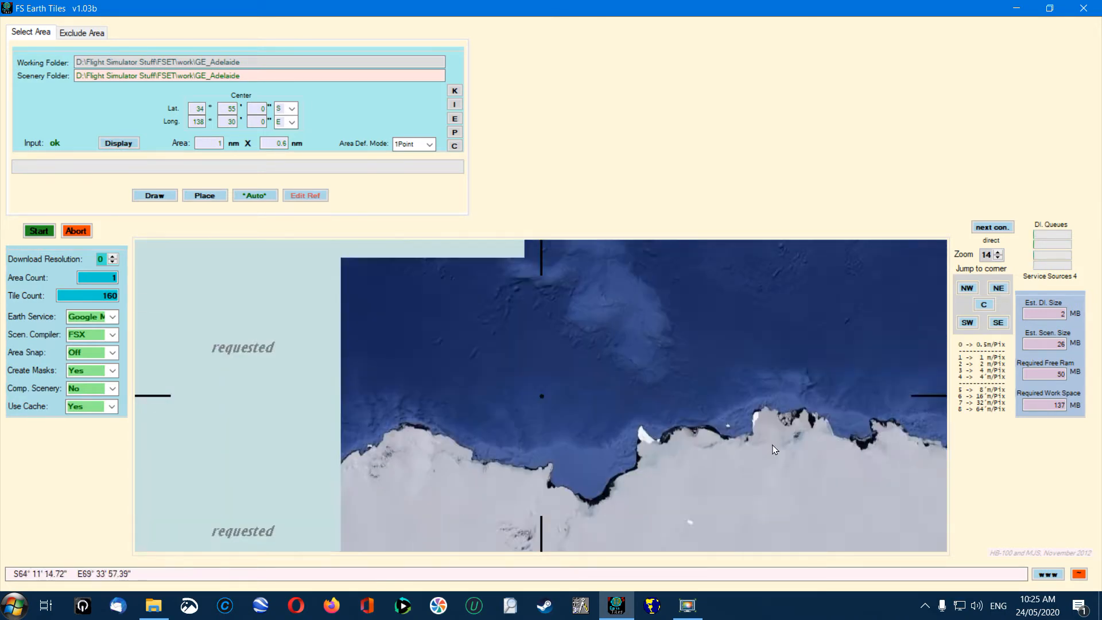
{"action": "left_click_drag", "start_coordinate": [559, 302], "coordinate": [603, 448]}
{"action": "mouse_move", "coordinate": [603, 302]}
{"action": "left_mouse_down"}
{"action": "mouse_move", "coordinate": [667, 348]}
{"action": "mouse_move", "coordinate": [810, 525]}
{"action": "mouse_move", "coordinate": [500, 384]}
{"action": "mouse_move", "coordinate": [603, 403]}
{"action": "mouse_move", "coordinate": [203, 387]}
{"action": "mouse_move", "coordinate": [543, 516]}
{"action": "left_mouse_up"}
{"action": "left_click_drag", "start_coordinate": [689, 387], "coordinate": [431, 388]}
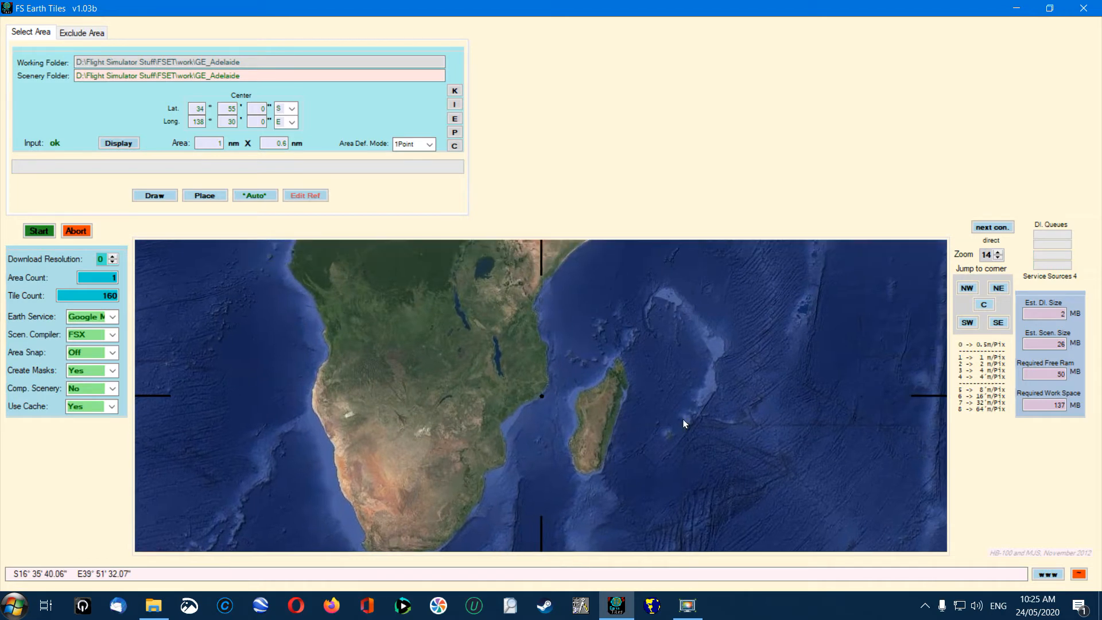
{"action": "mouse_move", "coordinate": [775, 388]}
{"action": "left_mouse_down"}
{"action": "mouse_move", "coordinate": [258, 388]}
{"action": "mouse_move", "coordinate": [355, 333]}
{"action": "left_mouse_up"}
{"action": "left_click_drag", "start_coordinate": [603, 302], "coordinate": [482, 435]}
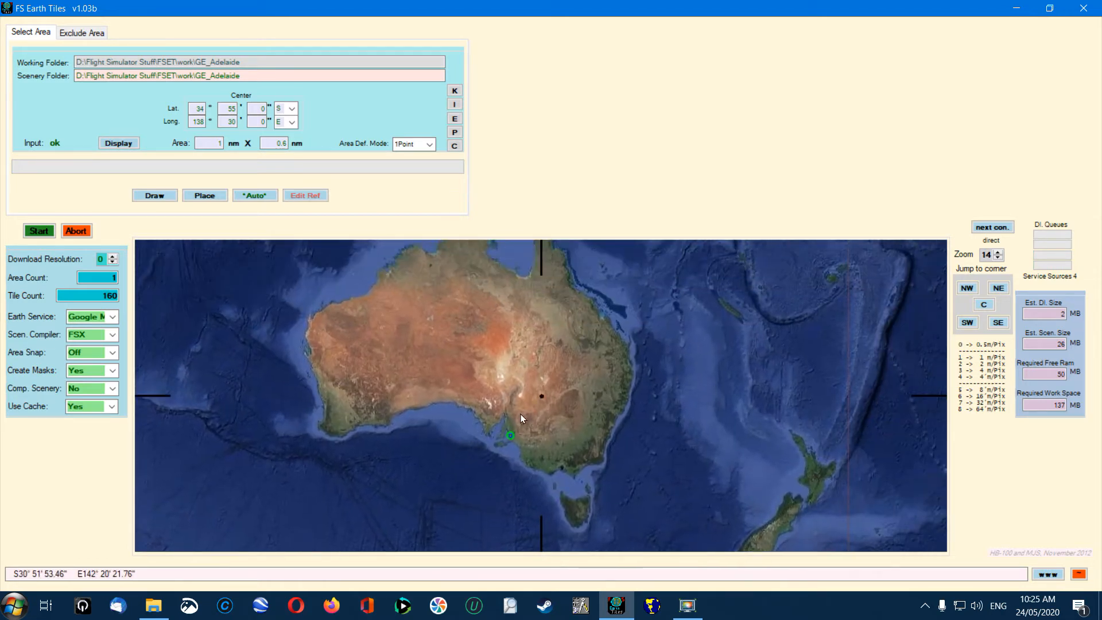
{"action": "scroll", "coordinate": [521, 414], "scroll_direction": "up", "scroll_amount": 1}
{"action": "scroll", "coordinate": [521, 430], "scroll_direction": "up", "scroll_amount": 1}
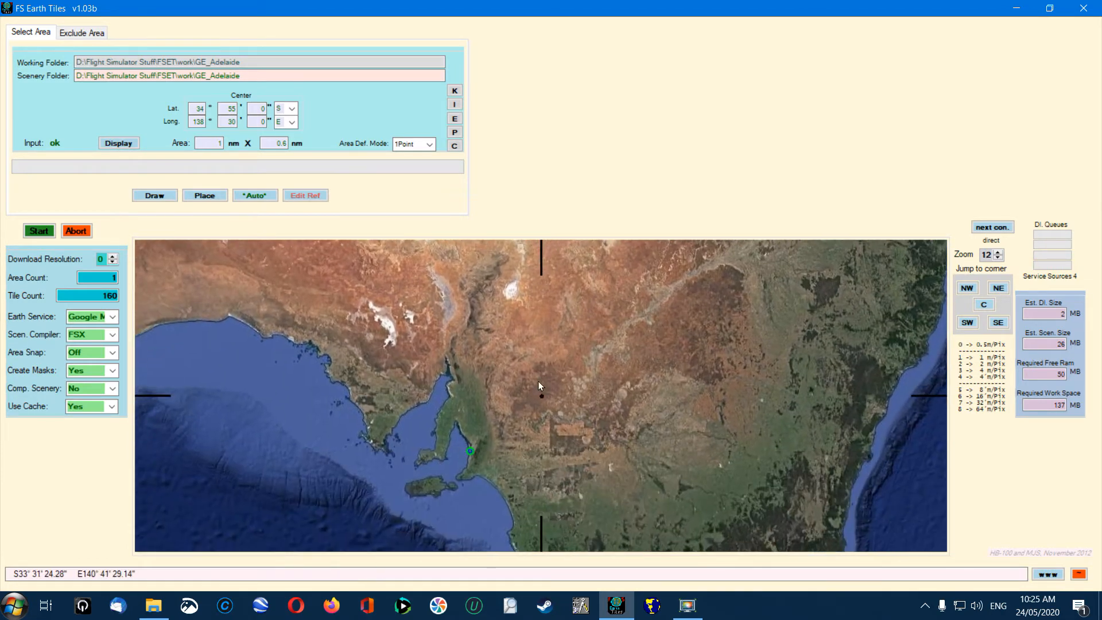
{"action": "scroll", "coordinate": [465, 467], "scroll_direction": "up", "scroll_amount": 2}
{"action": "scroll", "coordinate": [464, 466], "scroll_direction": "up", "scroll_amount": 1}
{"action": "scroll", "coordinate": [466, 444], "scroll_direction": "up", "scroll_amount": 1}
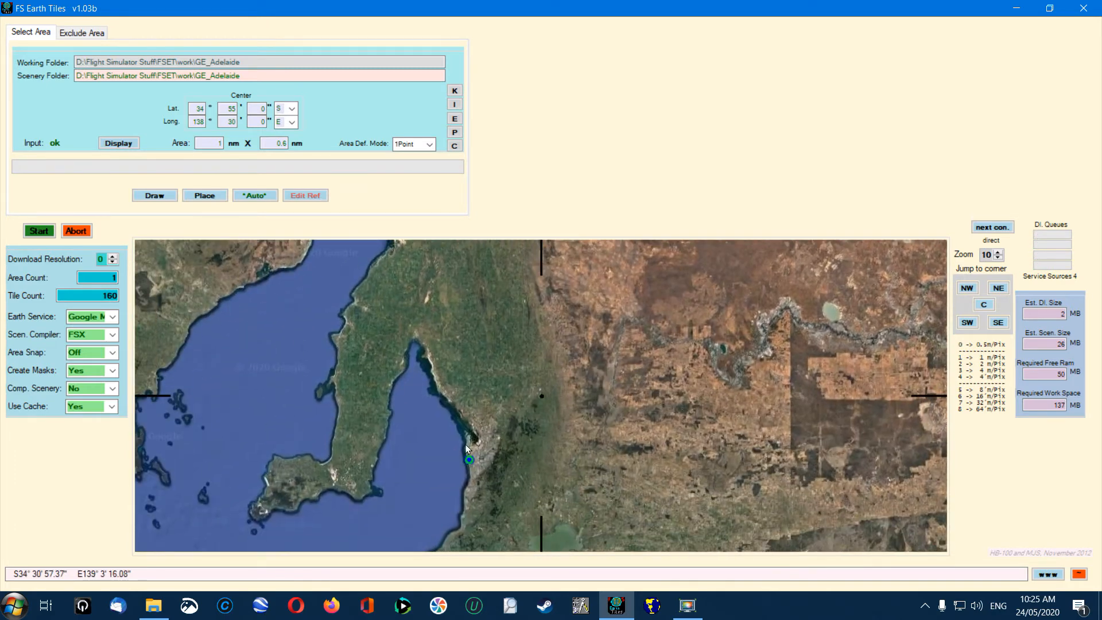
{"action": "scroll", "coordinate": [466, 444], "scroll_direction": "up", "scroll_amount": 1}
Step: Pan over Adelaide airport and east onto the city centre at Zoom 4
{"action": "left_click_drag", "start_coordinate": [457, 459], "coordinate": [623, 380]}
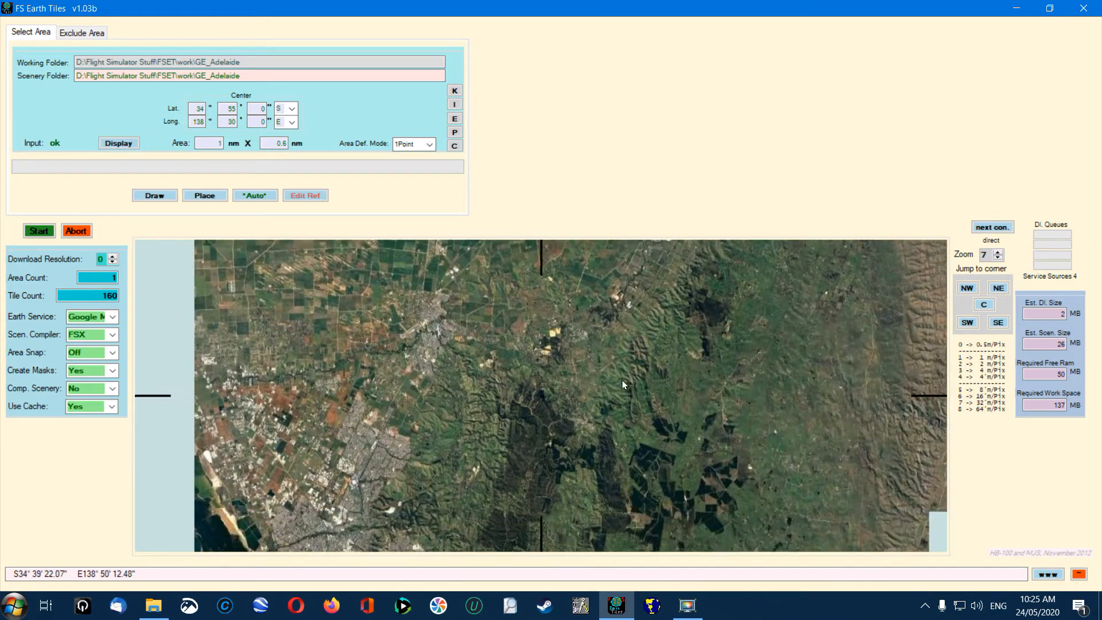
{"action": "scroll", "coordinate": [511, 380], "scroll_direction": "down", "scroll_amount": 1}
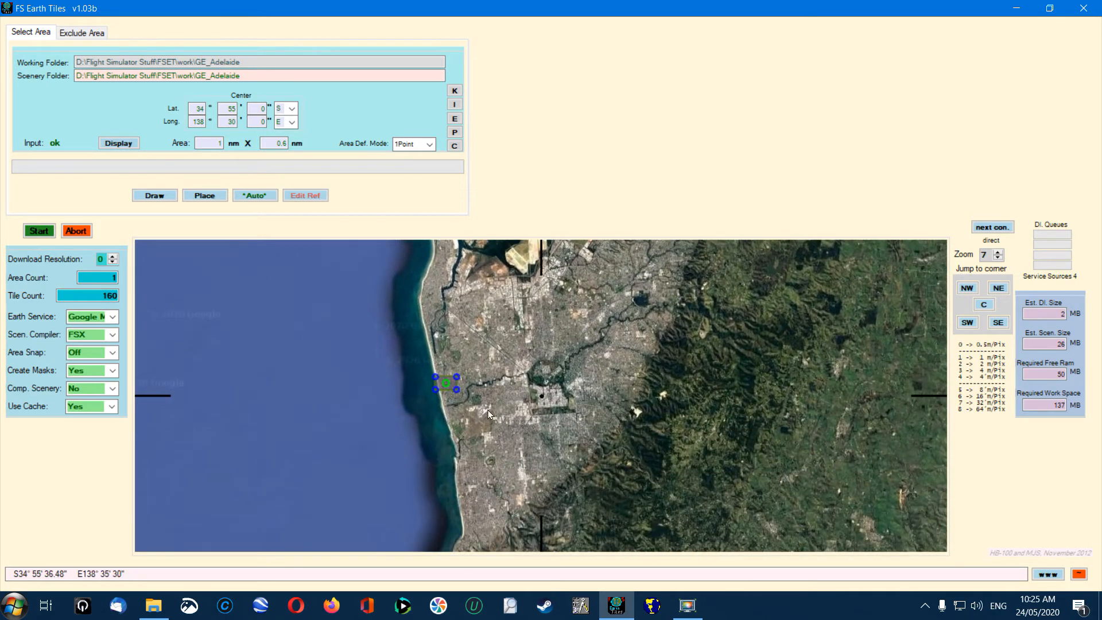
{"action": "scroll", "coordinate": [468, 426], "scroll_direction": "up", "scroll_amount": 2}
{"action": "left_click_drag", "start_coordinate": [467, 426], "coordinate": [738, 303]}
{"action": "scroll", "coordinate": [584, 411], "scroll_direction": "up", "scroll_amount": 1}
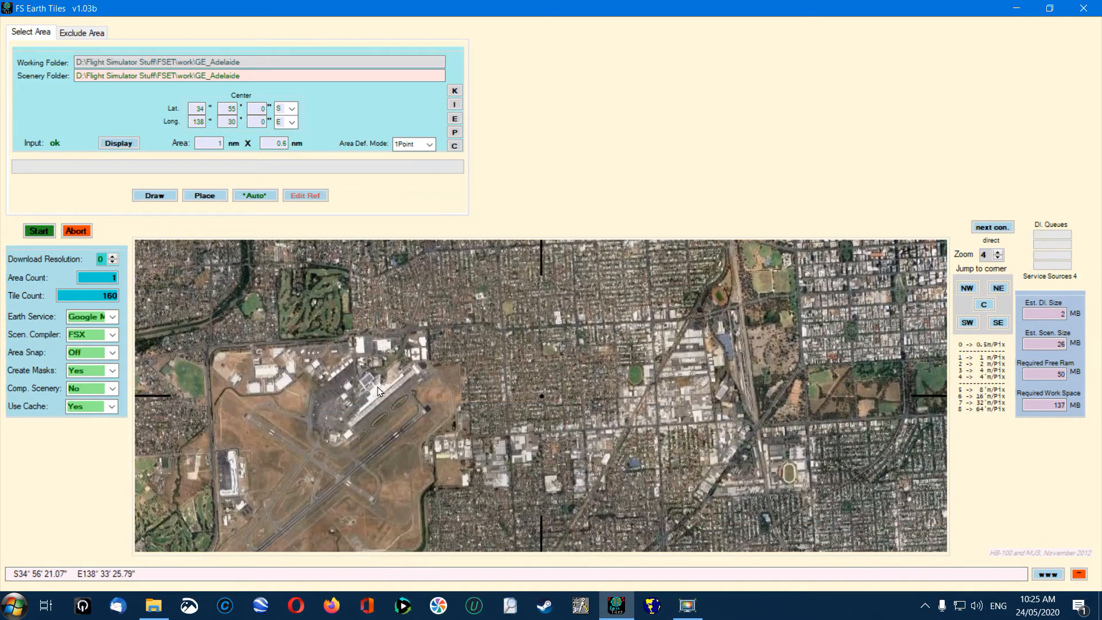
{"action": "scroll", "coordinate": [584, 408], "scroll_direction": "down", "scroll_amount": 1}
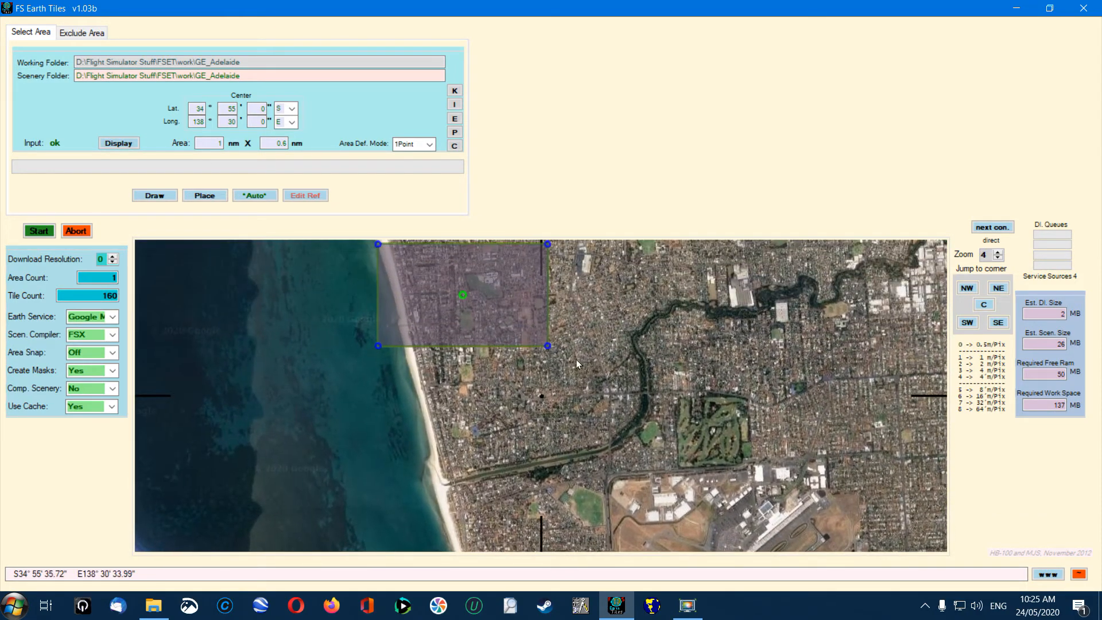
{"action": "scroll", "coordinate": [553, 370], "scroll_direction": "up", "scroll_amount": 1}
{"action": "scroll", "coordinate": [553, 271], "scroll_direction": "down", "scroll_amount": 1}
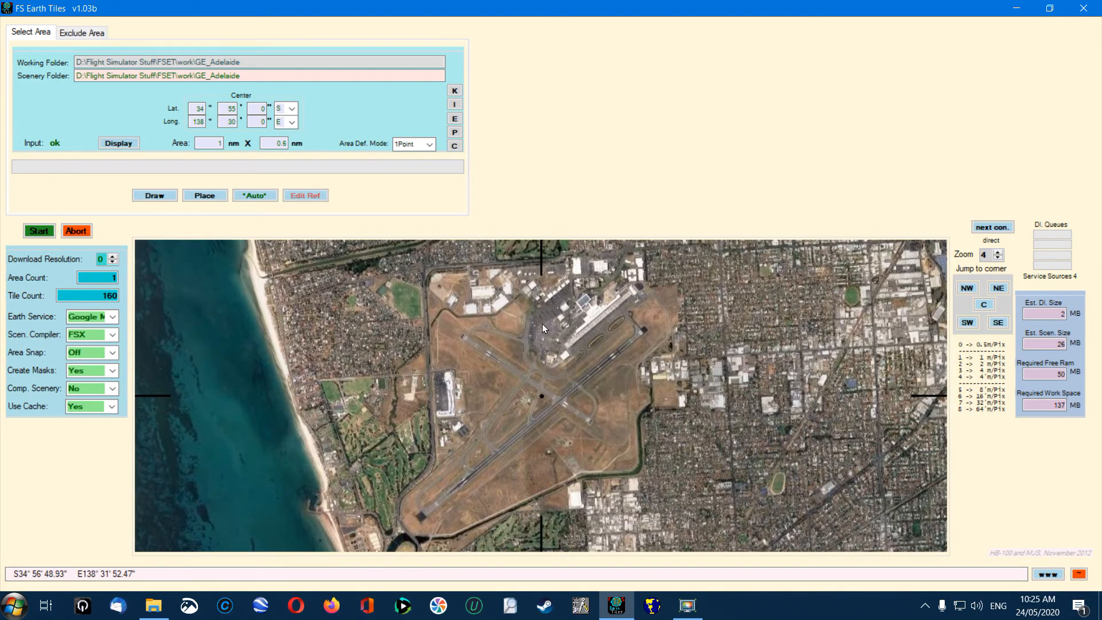
{"action": "scroll", "coordinate": [543, 324], "scroll_direction": "up", "scroll_amount": 1}
{"action": "left_click_drag", "start_coordinate": [566, 380], "coordinate": [468, 387]}
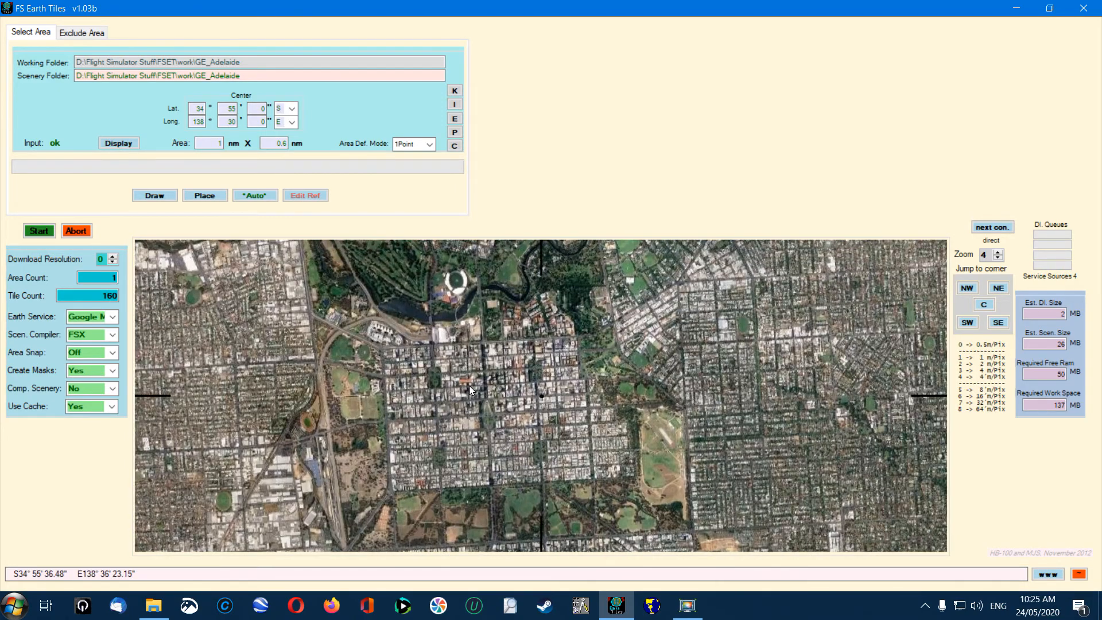
{"action": "scroll", "coordinate": [469, 386], "scroll_direction": "up", "scroll_amount": 1}
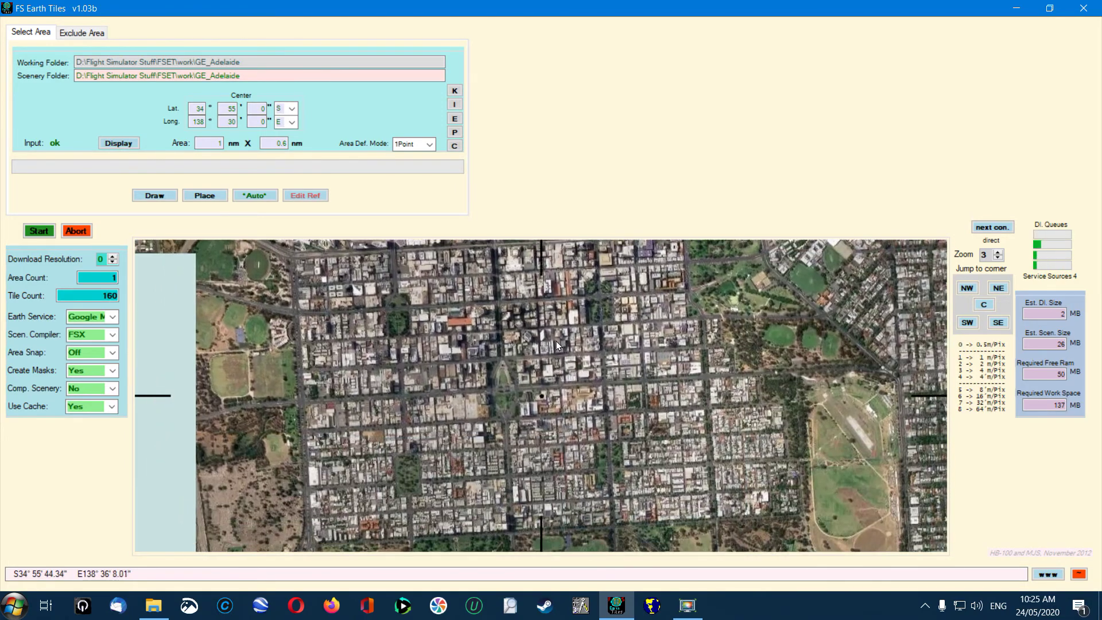
{"action": "left_click_drag", "start_coordinate": [557, 341], "coordinate": [571, 355]}
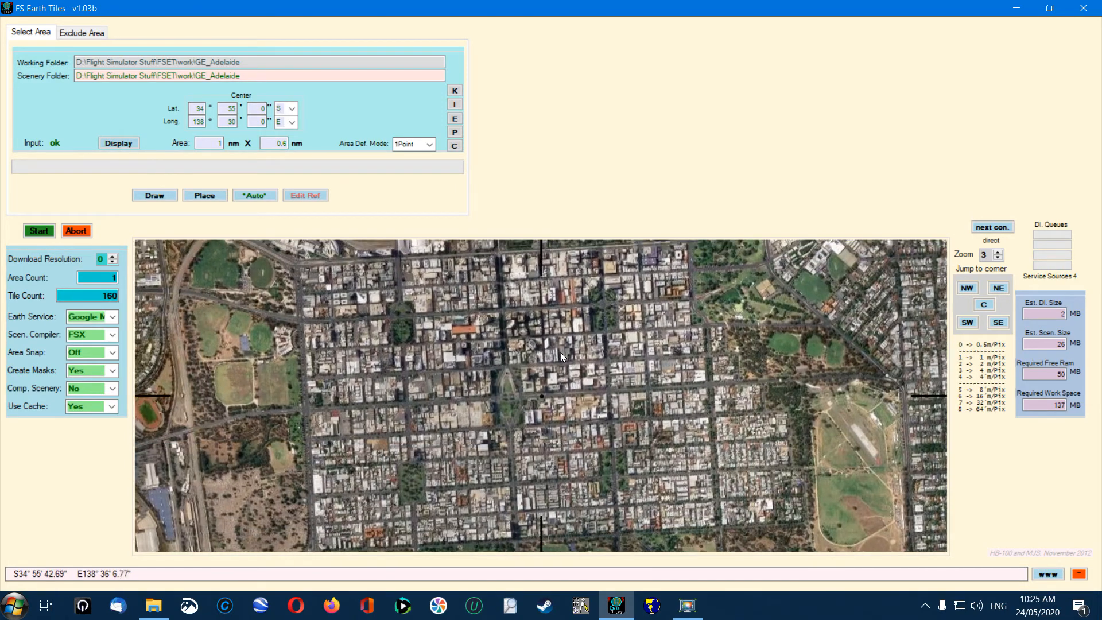
{"action": "scroll", "coordinate": [570, 354], "scroll_direction": "down", "scroll_amount": 1}
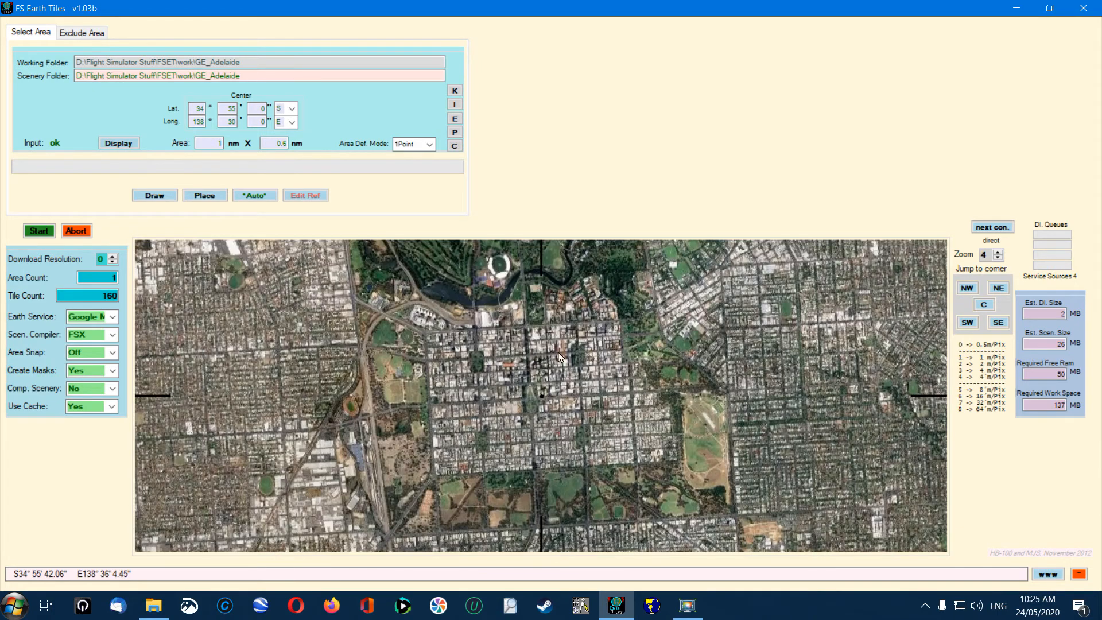
Step: Use Draw to mark a first rectangle over central Adelaide, then start a new area
{"action": "left_click", "coordinate": [156, 195]}
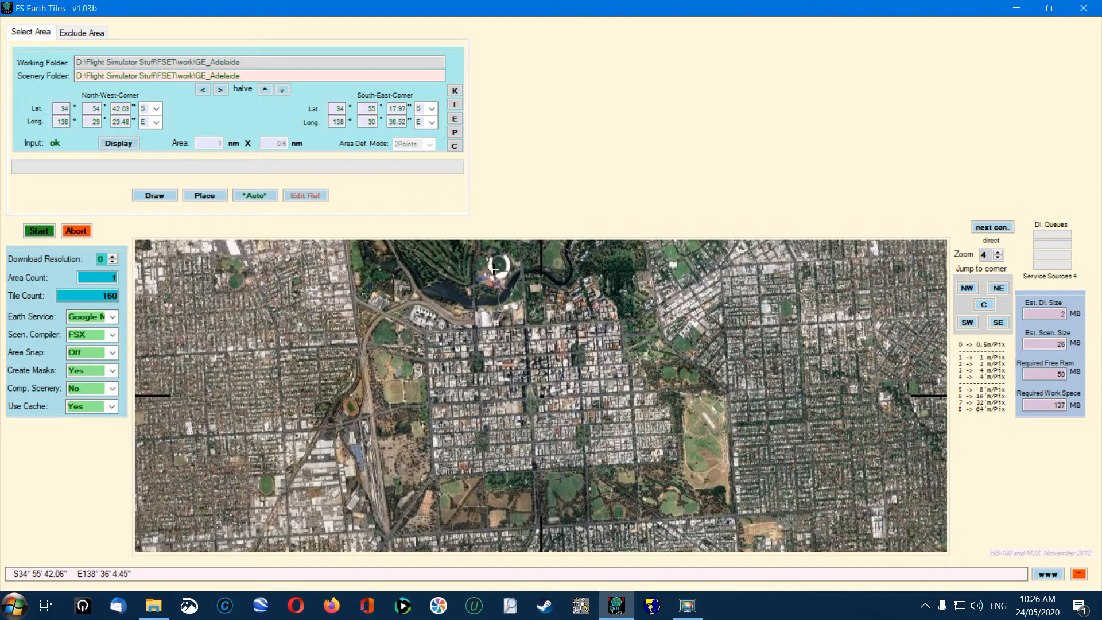
{"action": "mouse_move", "coordinate": [404, 272]}
{"action": "left_mouse_down"}
{"action": "mouse_move", "coordinate": [672, 455]}
{"action": "mouse_move", "coordinate": [695, 493]}
{"action": "left_mouse_up"}
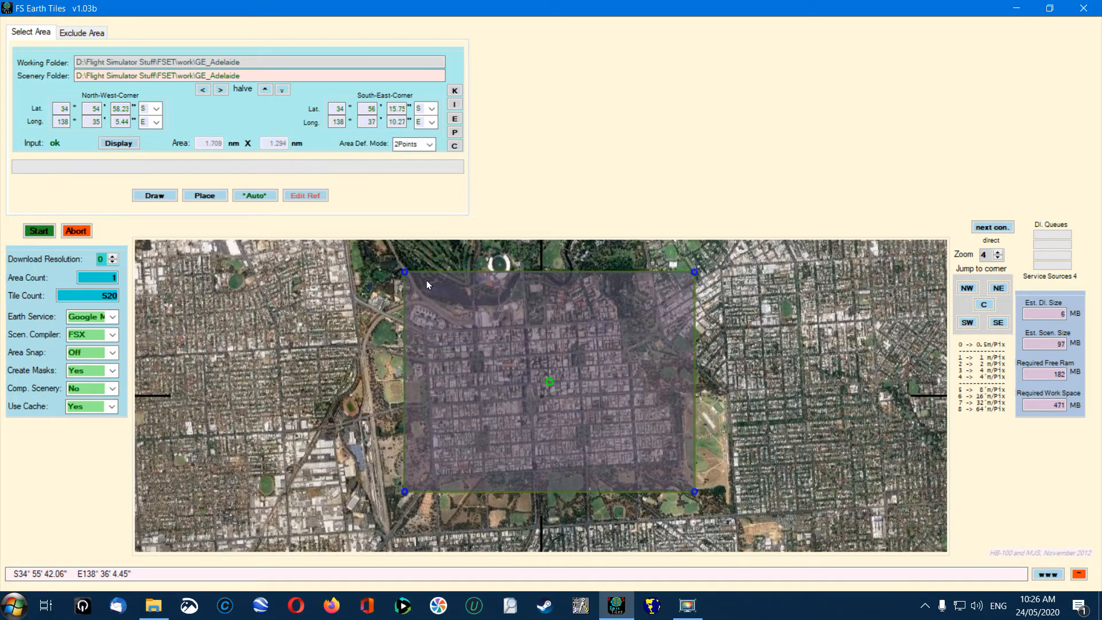
{"action": "left_click", "coordinate": [154, 196]}
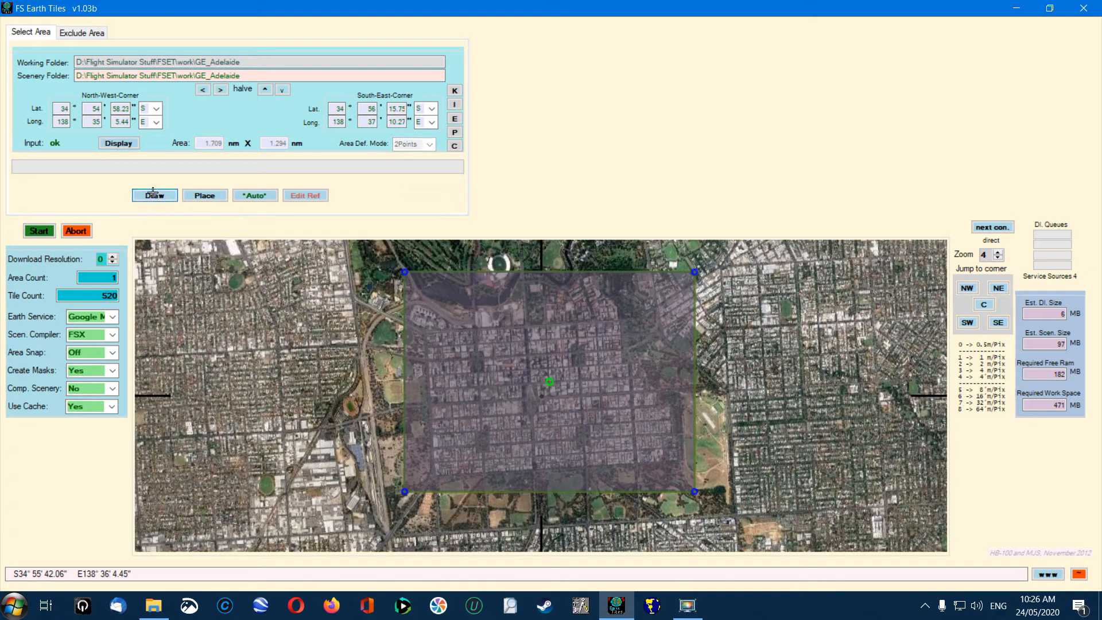
Step: Redraw the rectangle over the city grid and adjust its south-east corner, giving about 945 tiles
{"action": "mouse_move", "coordinate": [359, 254]}
{"action": "left_mouse_down"}
{"action": "mouse_move", "coordinate": [568, 467]}
{"action": "mouse_move", "coordinate": [769, 513]}
{"action": "left_mouse_up"}
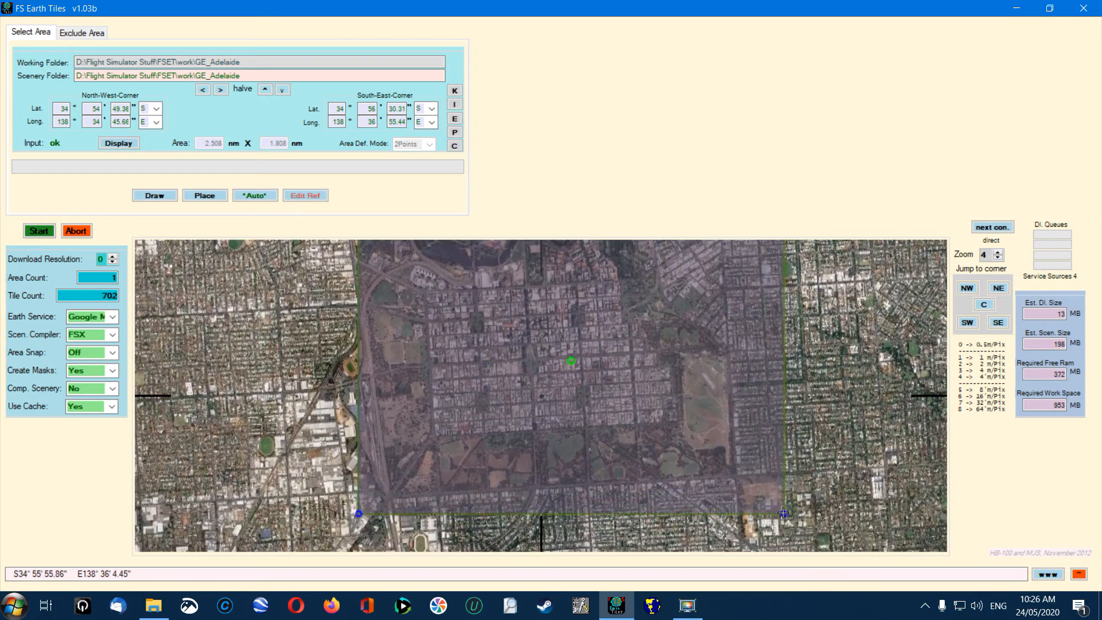
{"action": "left_click_drag", "start_coordinate": [769, 515], "coordinate": [750, 500]}
{"action": "left_click_drag", "start_coordinate": [670, 386], "coordinate": [701, 400]}
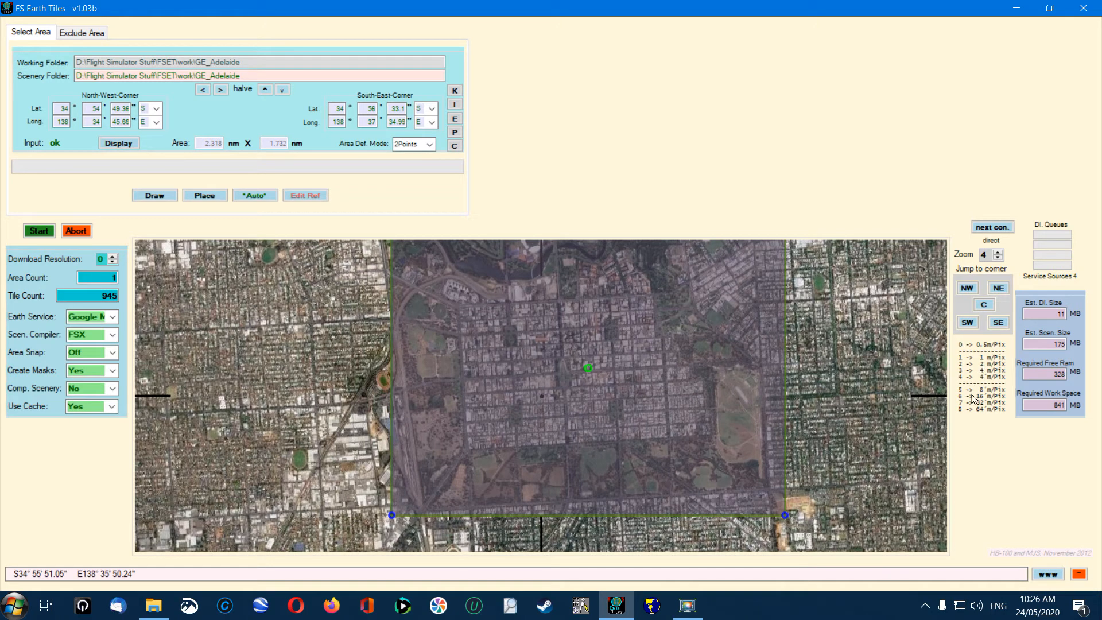
Step: Test higher download resolution values and return the spinner to 0
{"action": "left_click", "coordinate": [112, 256]}
{"action": "left_click", "coordinate": [112, 255]}
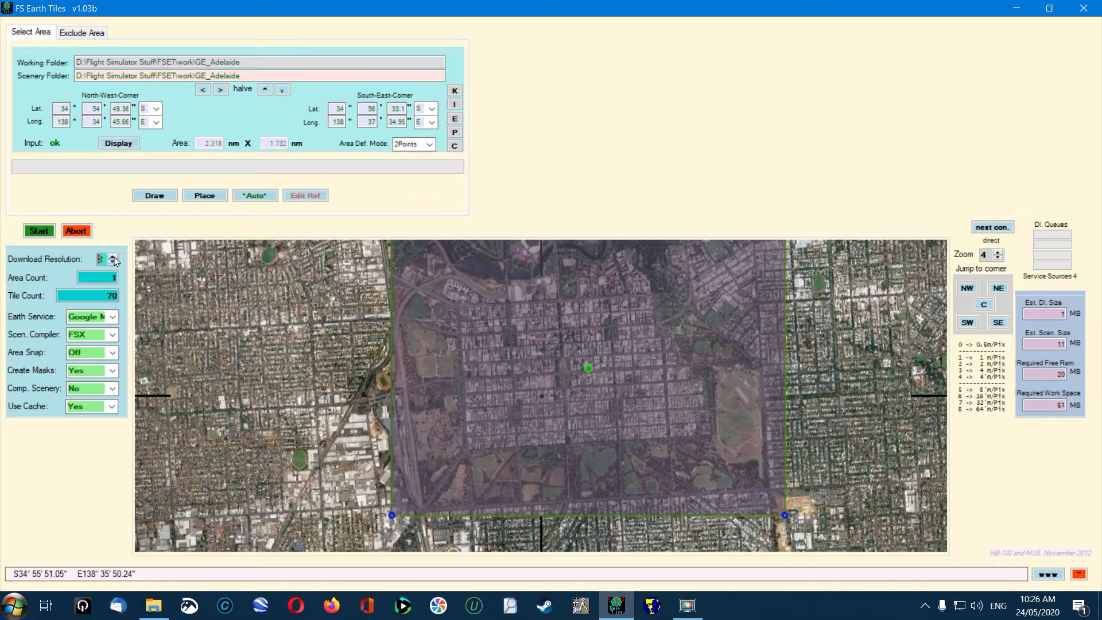
{"action": "left_click", "coordinate": [113, 256]}
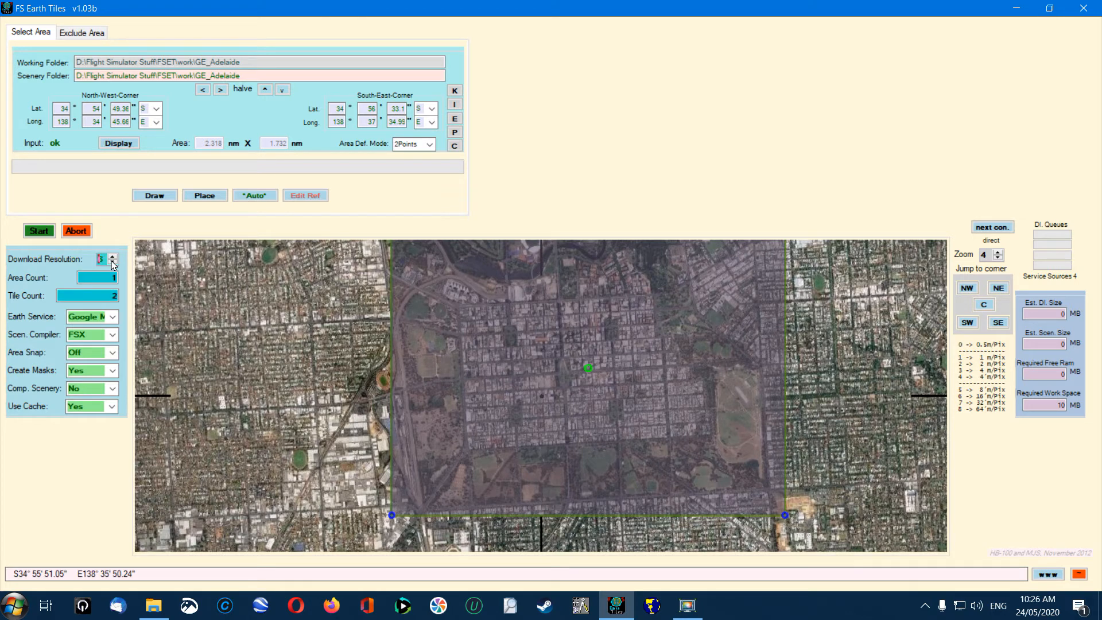
{"action": "left_click", "coordinate": [112, 263]}
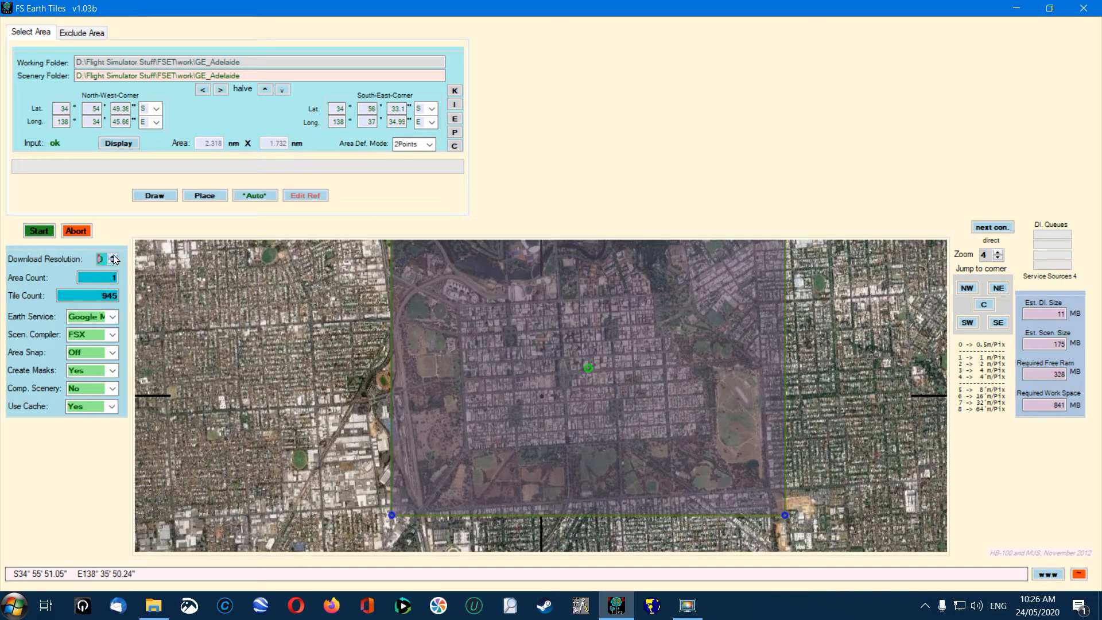
Step: Step the download resolution down to -3, splitting the area into 12 areas and 57,824 tiles
{"action": "left_click", "coordinate": [114, 262]}
{"action": "left_click", "coordinate": [113, 262]}
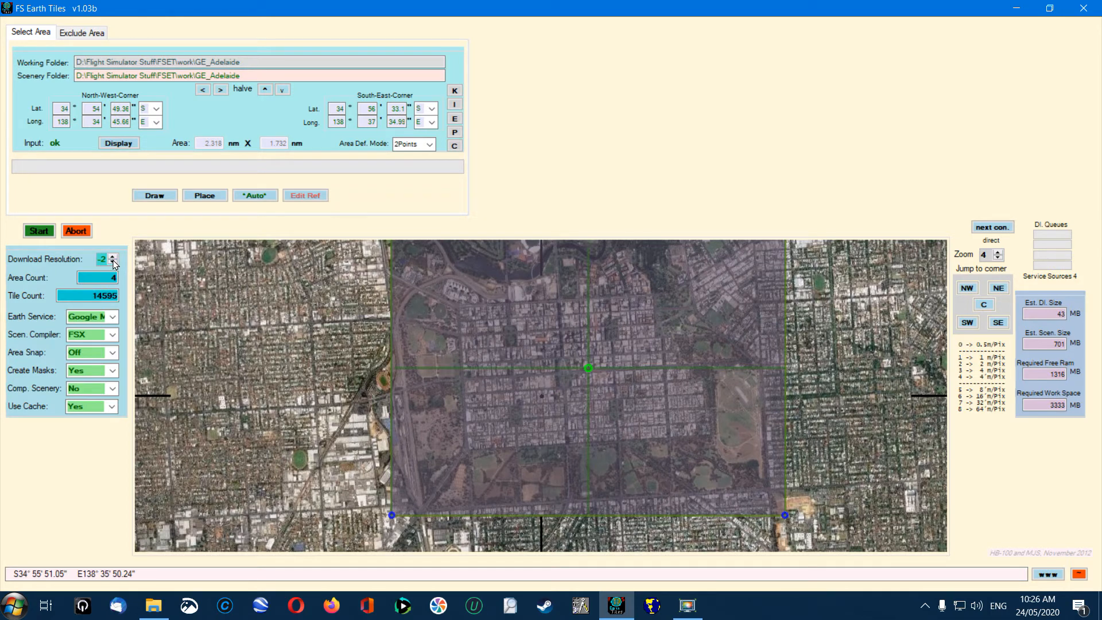
{"action": "left_click", "coordinate": [114, 263]}
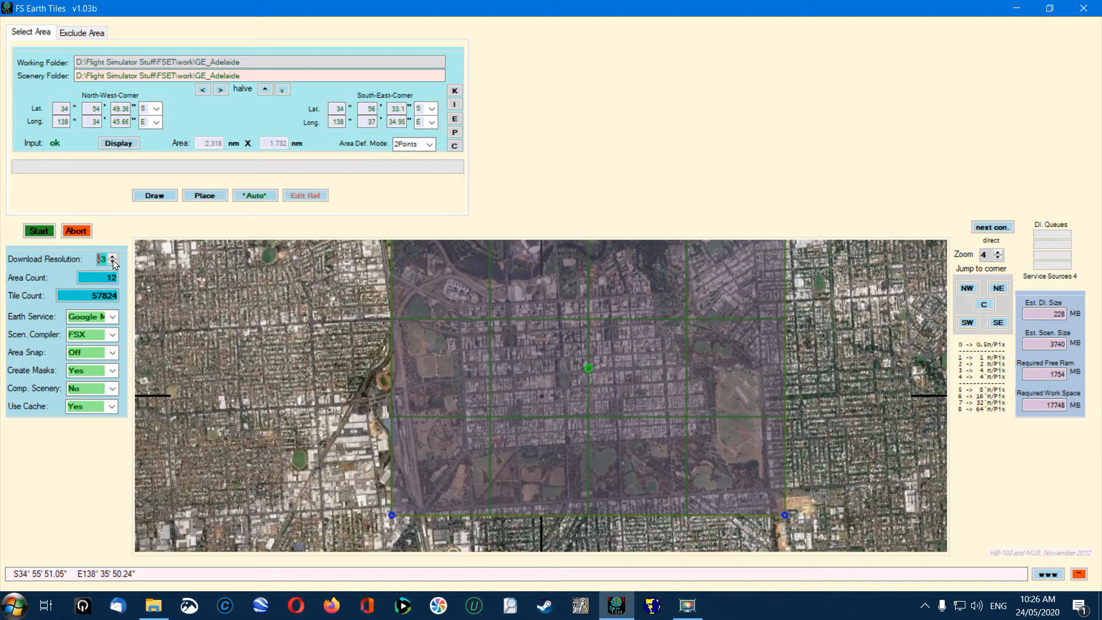
{"action": "mouse_move", "coordinate": [389, 386]}
{"action": "left_mouse_down"}
{"action": "mouse_move", "coordinate": [342, 421]}
{"action": "mouse_move", "coordinate": [426, 428]}
{"action": "left_mouse_up"}
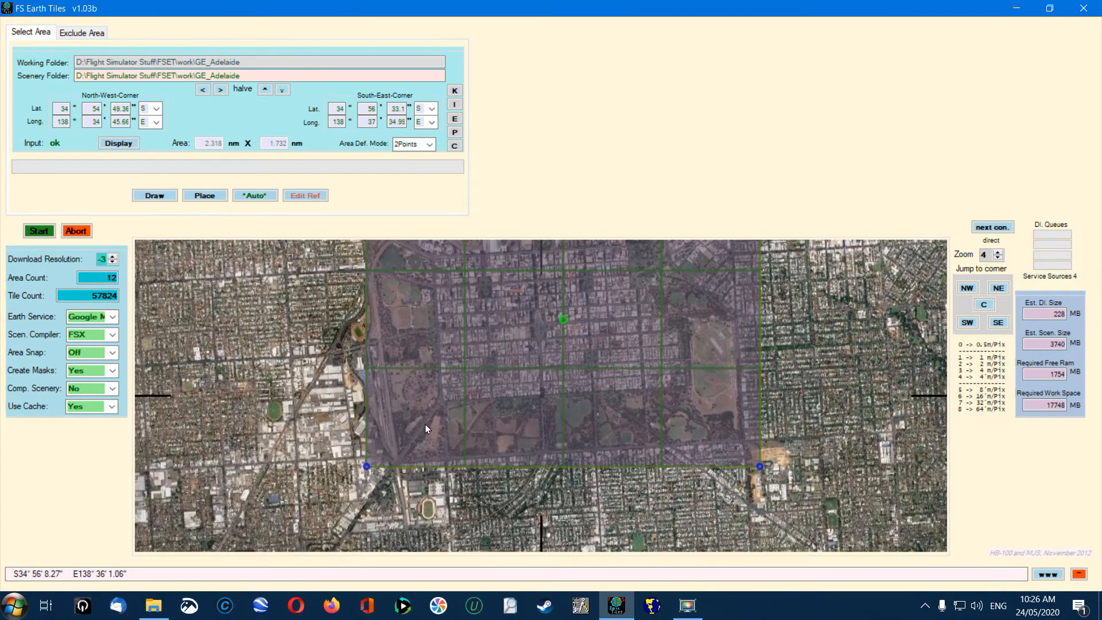
{"action": "left_click_drag", "start_coordinate": [507, 412], "coordinate": [542, 458]}
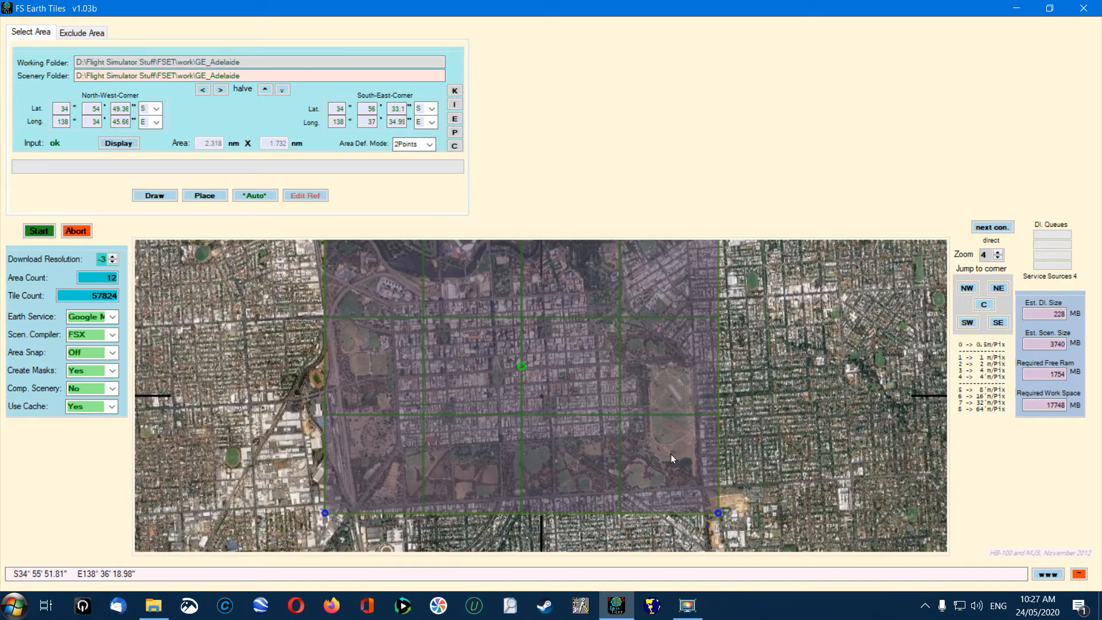
{"action": "left_click_drag", "start_coordinate": [673, 456], "coordinate": [696, 474]}
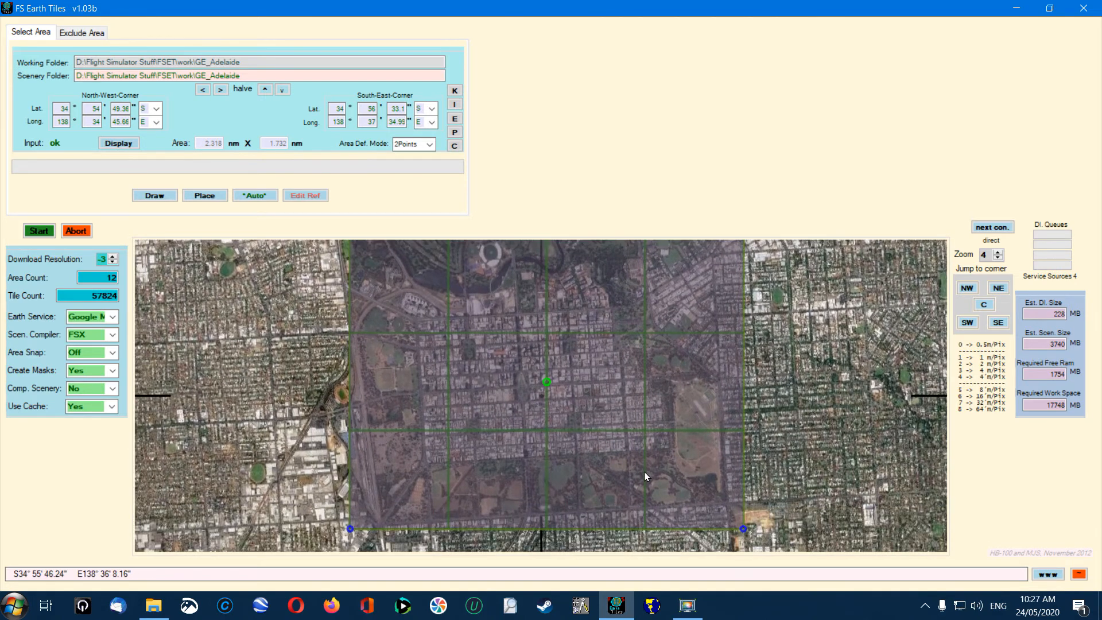
{"action": "left_click_drag", "start_coordinate": [645, 473], "coordinate": [633, 429]}
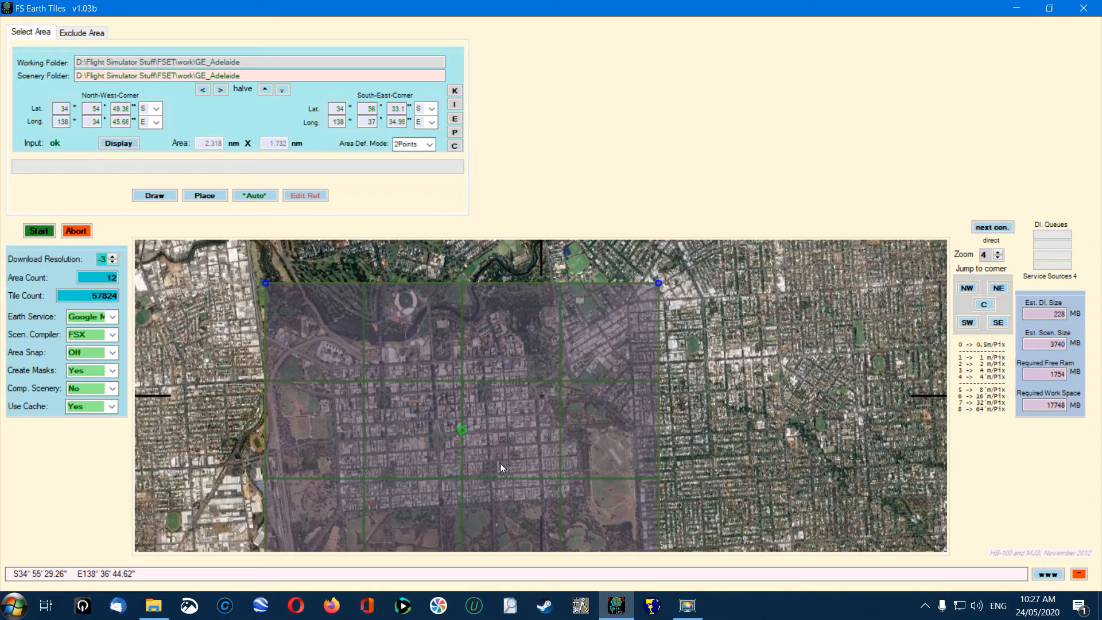
{"action": "mouse_move", "coordinate": [500, 463]}
{"action": "left_mouse_down"}
{"action": "mouse_move", "coordinate": [636, 424]}
{"action": "mouse_move", "coordinate": [643, 434]}
{"action": "left_mouse_up"}
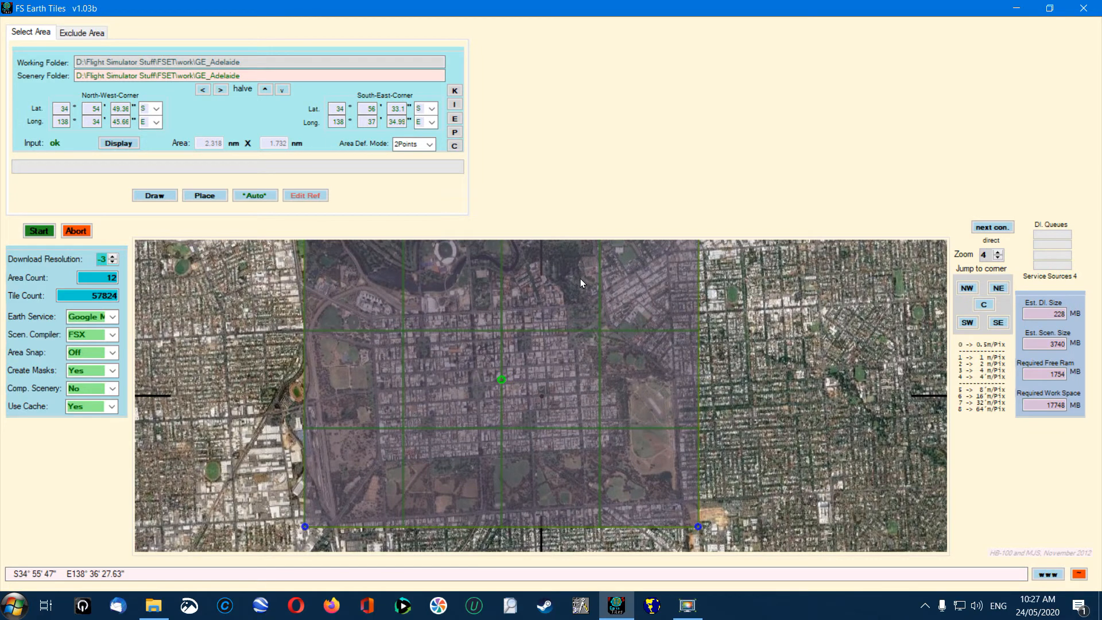
{"action": "left_click_drag", "start_coordinate": [410, 340], "coordinate": [445, 353]}
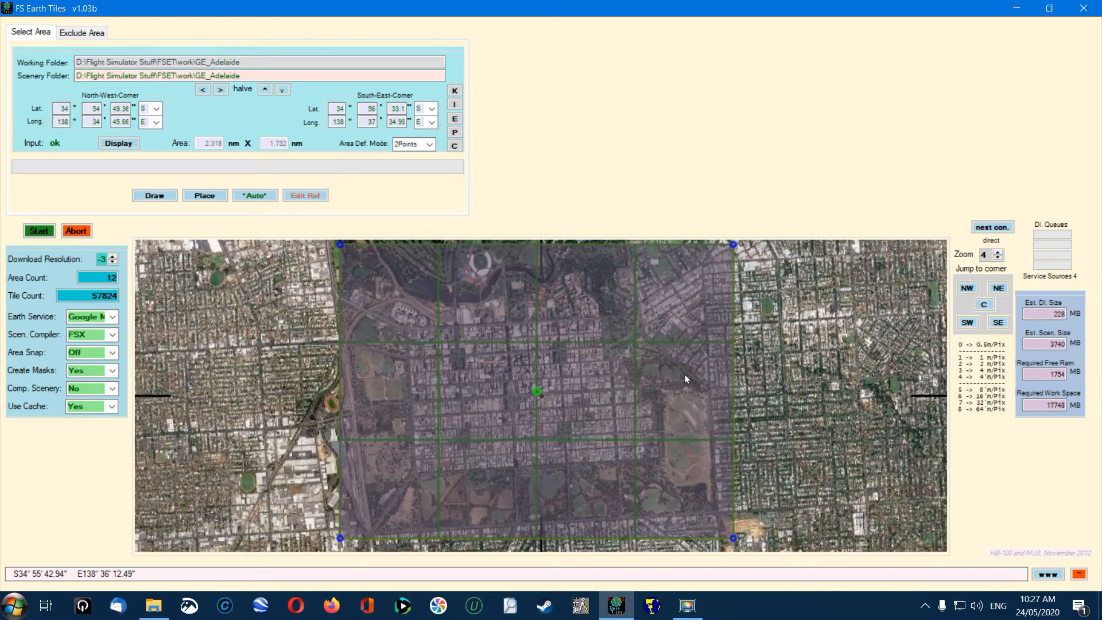
{"action": "left_click_drag", "start_coordinate": [684, 375], "coordinate": [675, 401]}
{"action": "left_click_drag", "start_coordinate": [499, 397], "coordinate": [605, 422]}
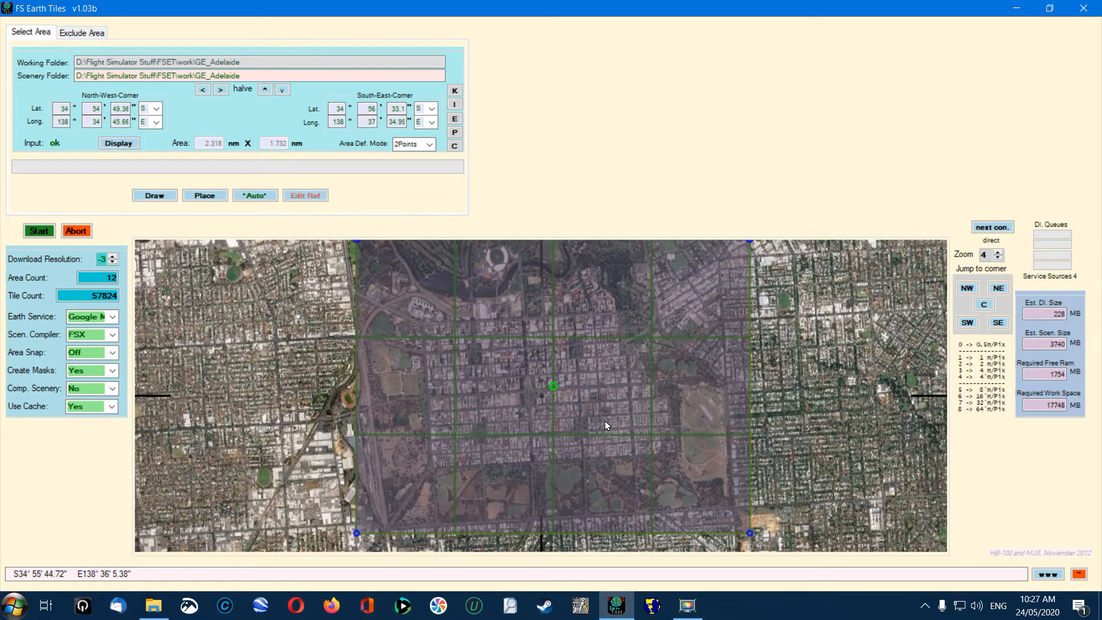
{"action": "left_click_drag", "start_coordinate": [606, 421], "coordinate": [552, 339]}
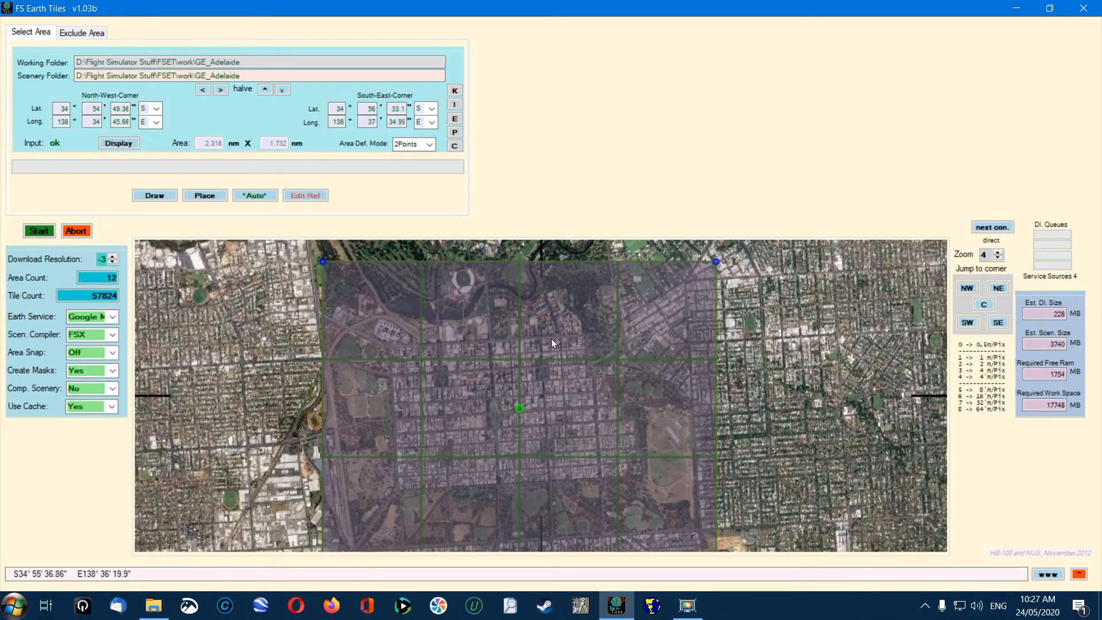
Step: Raise the download resolution from -3 to -1, making the Adelaide area a single area of 3,640 tiles
{"action": "left_click", "coordinate": [114, 255]}
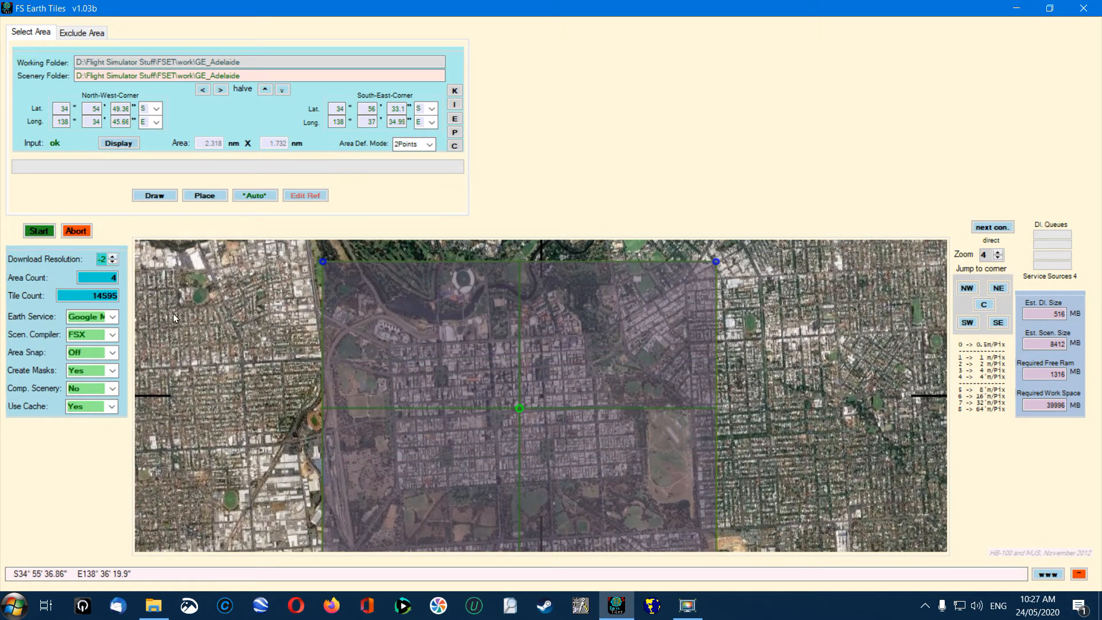
{"action": "left_click_drag", "start_coordinate": [222, 309], "coordinate": [239, 303]}
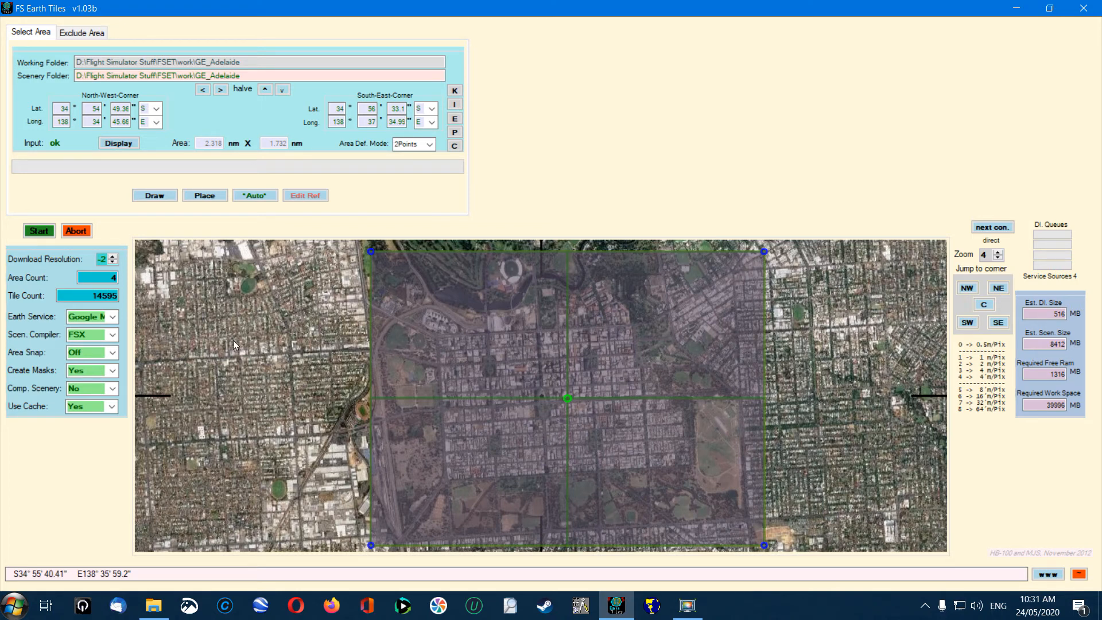
{"action": "left_click", "coordinate": [113, 261]}
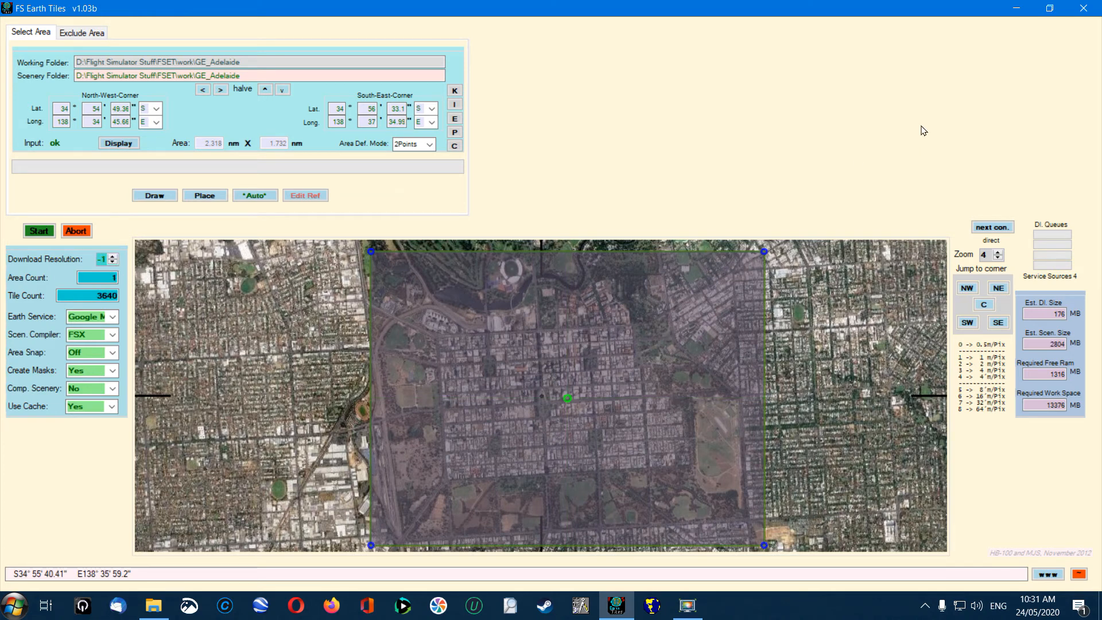
Step: Close FS Earth Tiles and open the Area_Lm1 Adelaide bitmap from work\GE_Adelaide in IrfanView
{"action": "left_click", "coordinate": [1080, 15]}
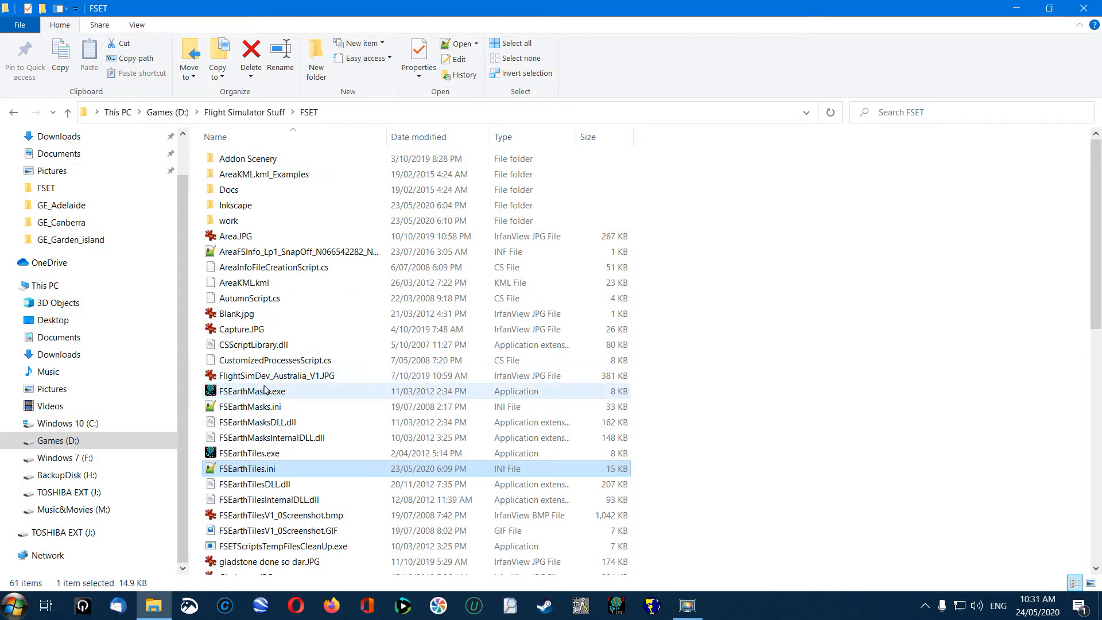
{"action": "double_click", "coordinate": [228, 220]}
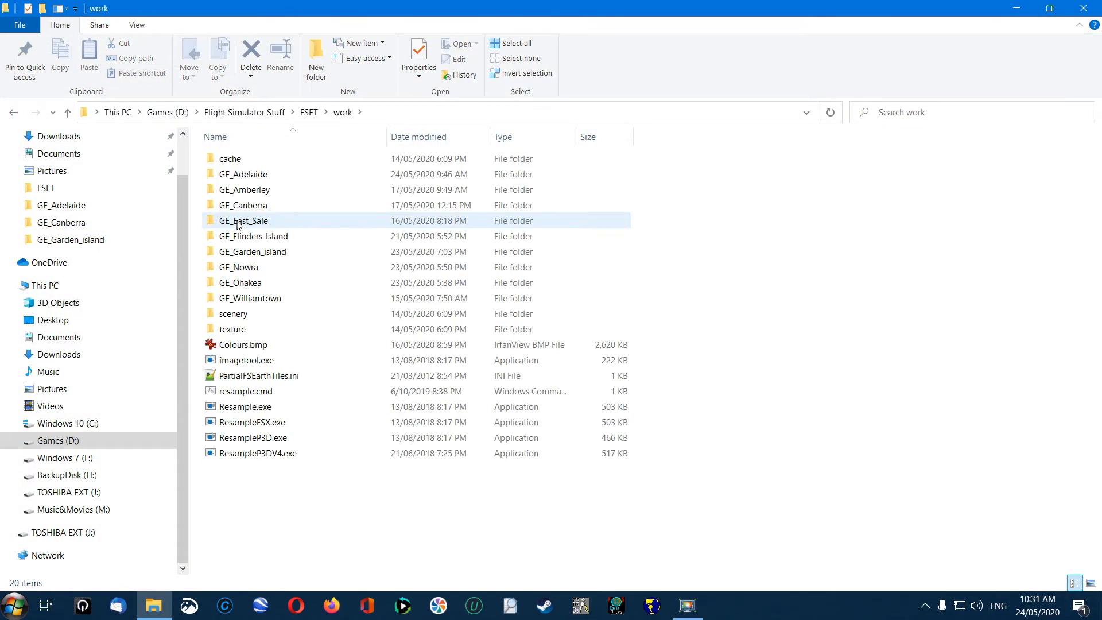
{"action": "left_click", "coordinate": [294, 176]}
{"action": "double_click", "coordinate": [294, 176]}
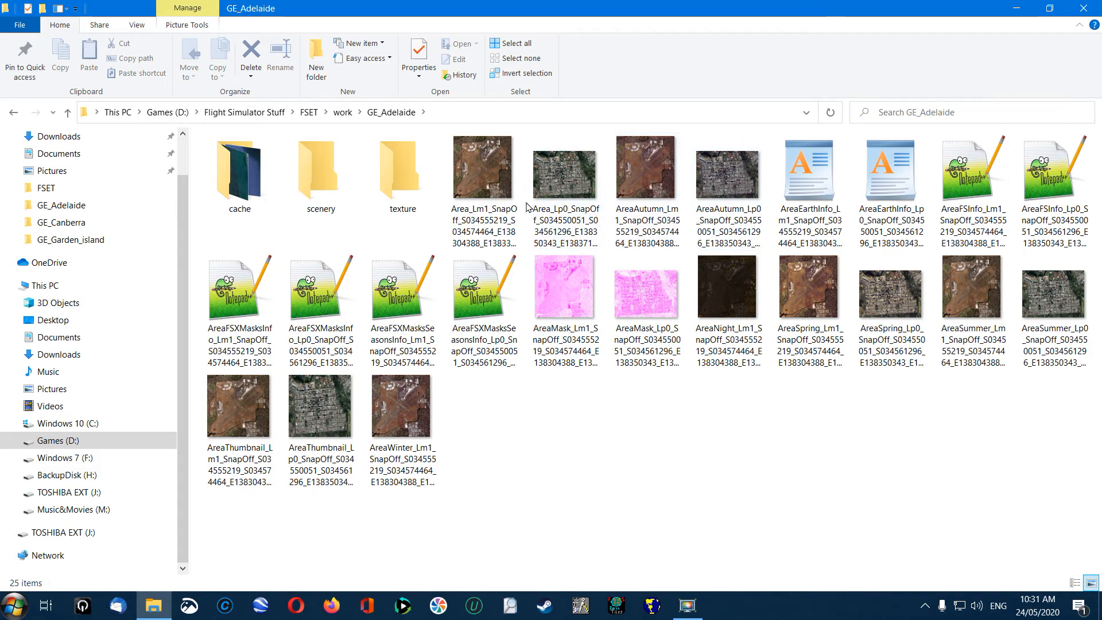
{"action": "double_click", "coordinate": [496, 183]}
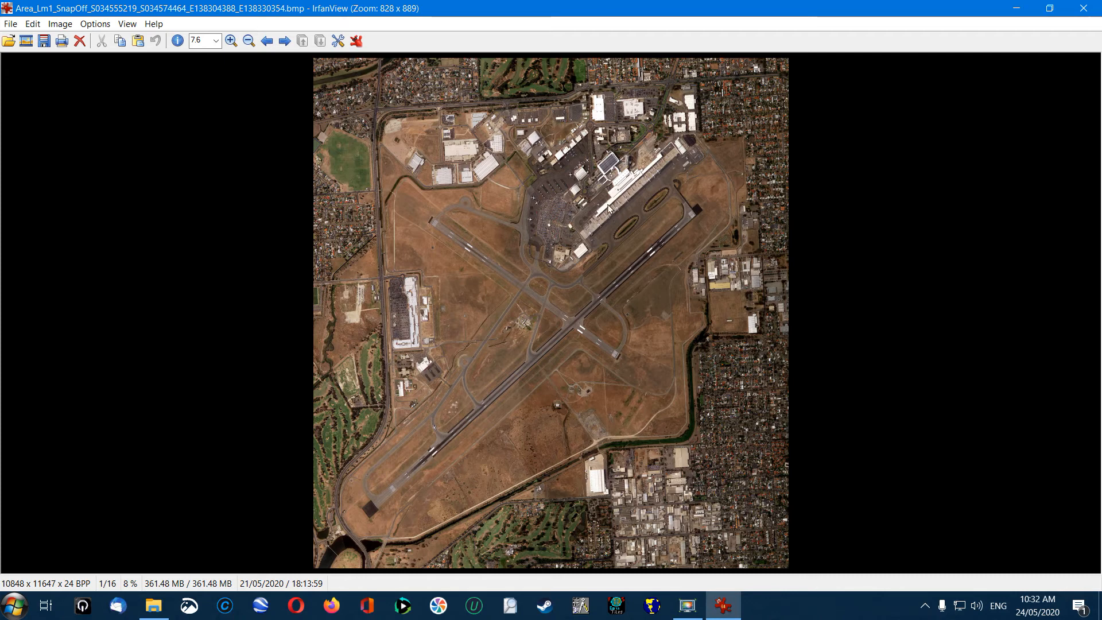
Step: Zoom into the airport terminal by marking successively smaller selection rectangles over it
{"action": "mouse_move", "coordinate": [554, 142]}
{"action": "left_mouse_down"}
{"action": "mouse_move", "coordinate": [556, 157]}
{"action": "mouse_move", "coordinate": [706, 245]}
{"action": "left_mouse_up"}
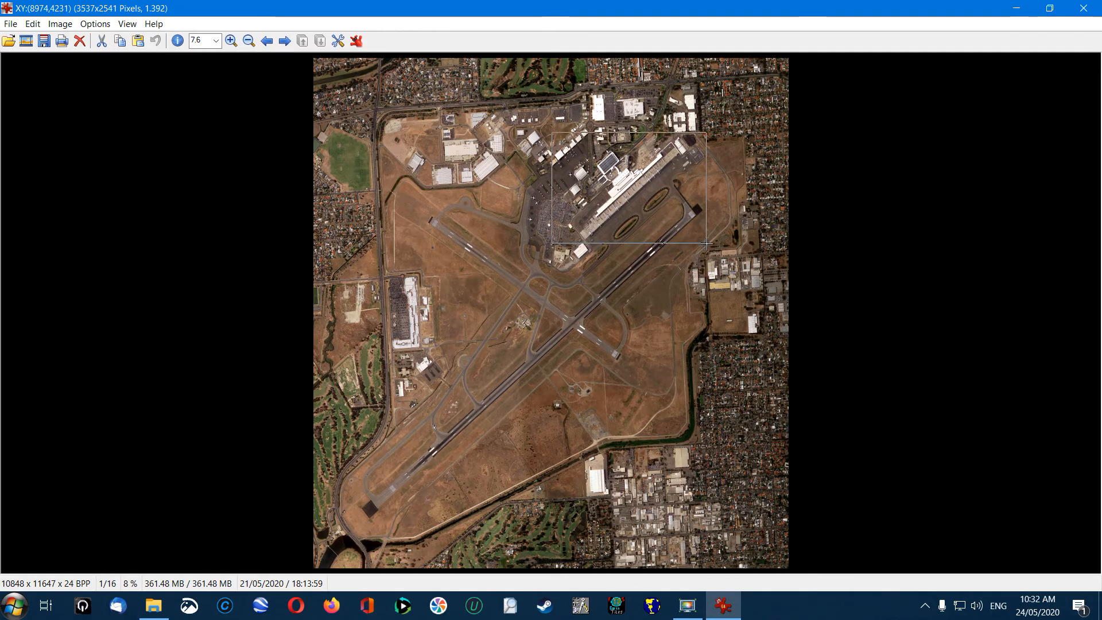
{"action": "left_click", "coordinate": [627, 175]}
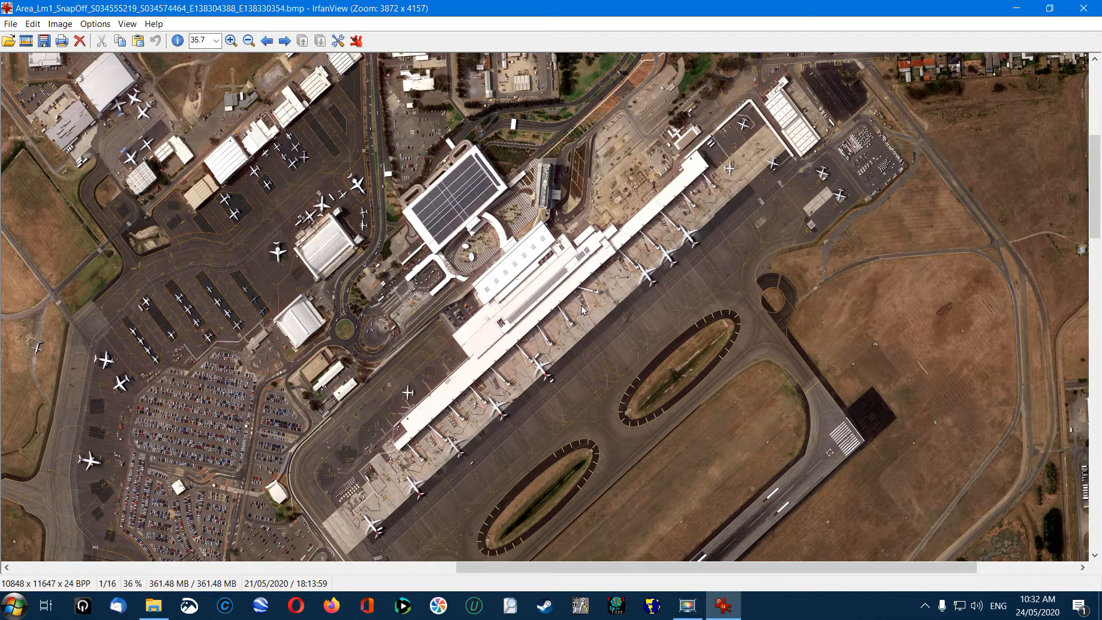
{"action": "scroll", "coordinate": [582, 310], "scroll_direction": "down", "scroll_amount": 2}
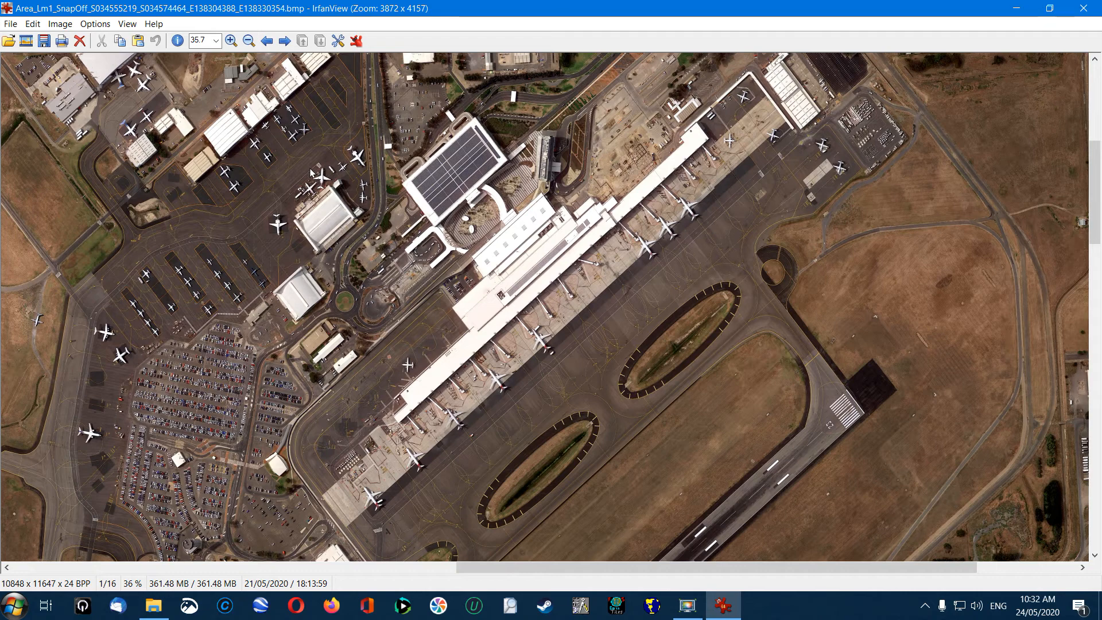
{"action": "left_click_drag", "start_coordinate": [265, 136], "coordinate": [707, 467]}
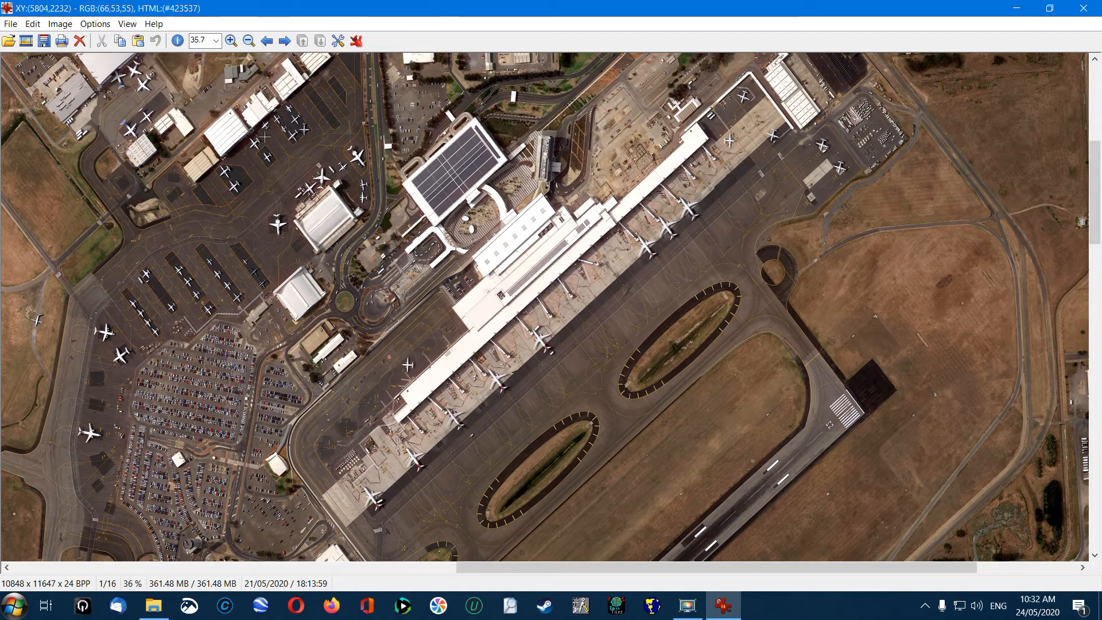
{"action": "left_click", "coordinate": [574, 334]}
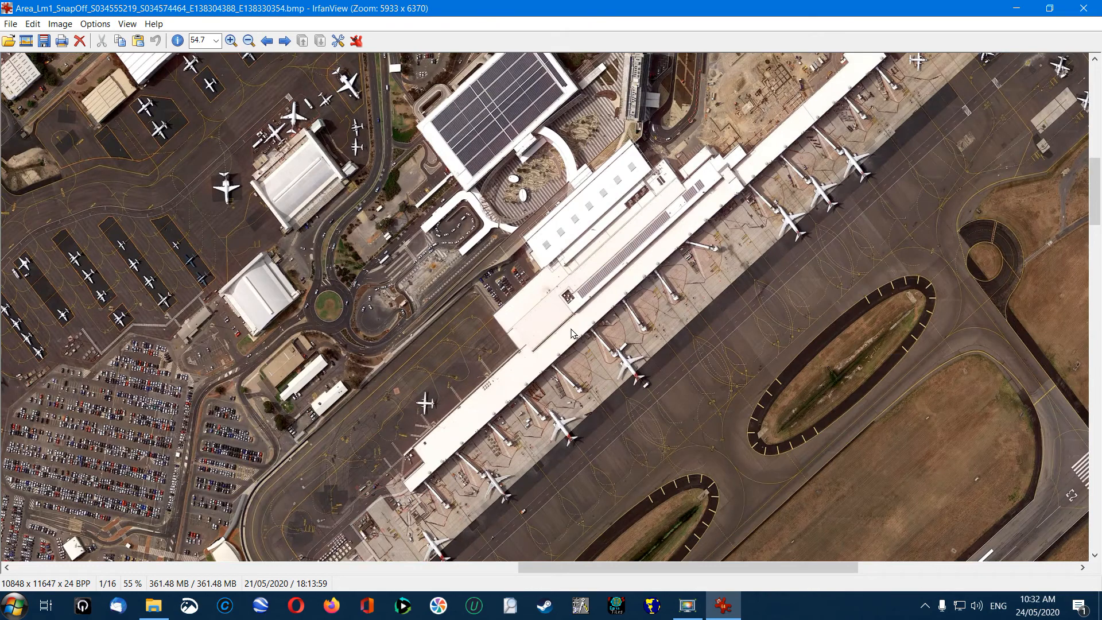
{"action": "mouse_move", "coordinate": [552, 258]}
{"action": "left_mouse_down"}
{"action": "mouse_move", "coordinate": [634, 336]}
{"action": "mouse_move", "coordinate": [741, 353]}
{"action": "left_mouse_up"}
{"action": "left_click", "coordinate": [625, 328]}
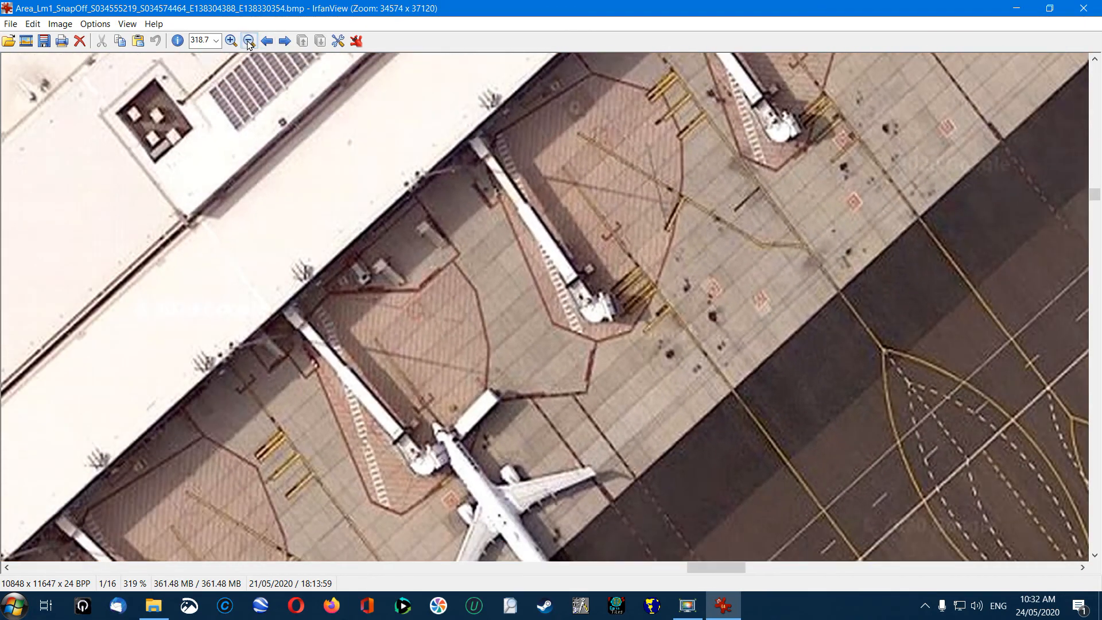
{"action": "left_click_drag", "start_coordinate": [713, 568], "coordinate": [664, 578]}
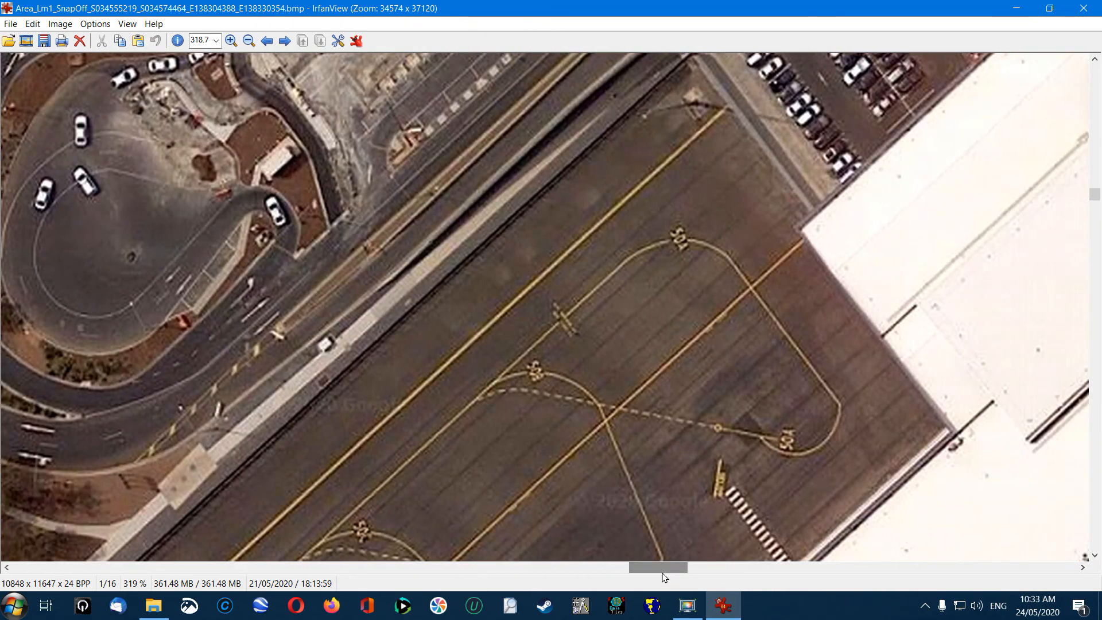
{"action": "left_click_drag", "start_coordinate": [1094, 195], "coordinate": [1094, 238]}
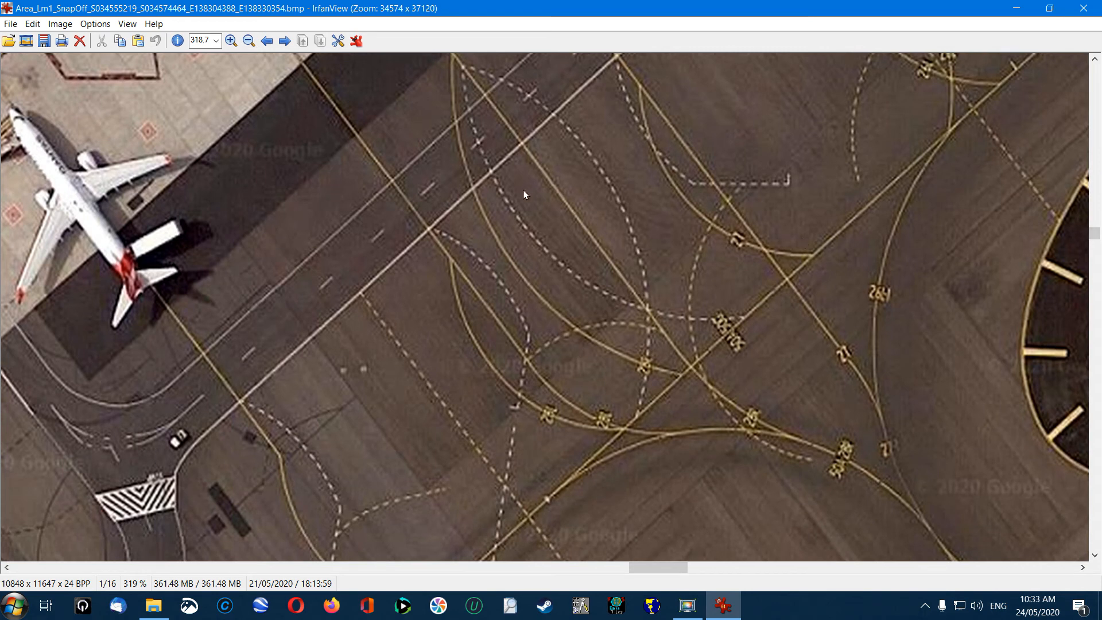
Step: Zoom in further with the toolbar button until the apron markings reach about 1100%
{"action": "left_click", "coordinate": [231, 41]}
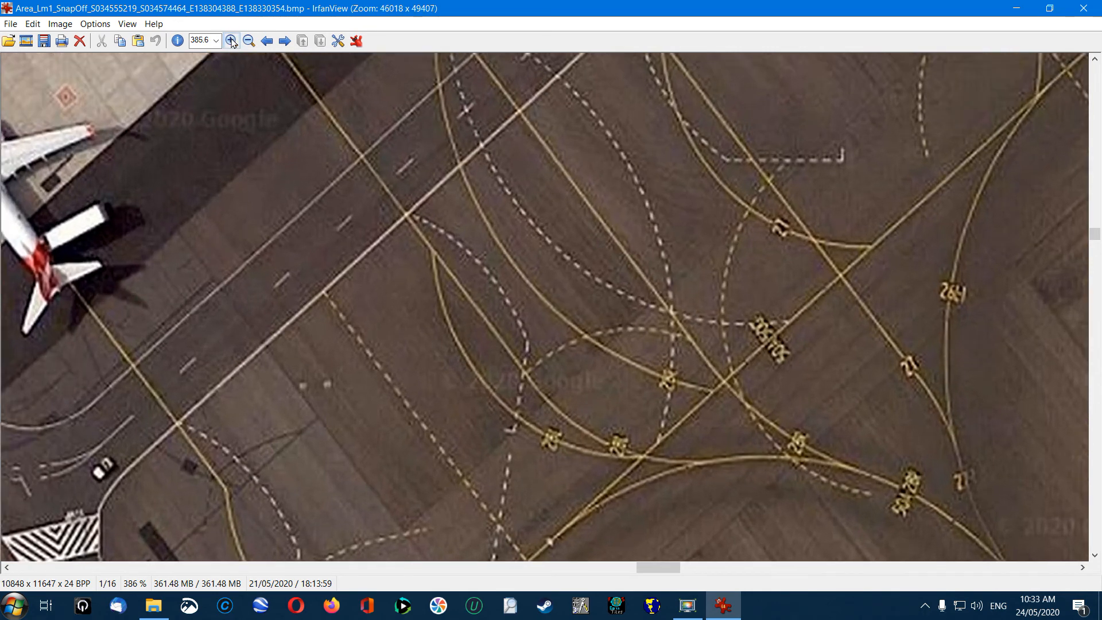
{"action": "left_click", "coordinate": [231, 41]}
{"action": "left_click", "coordinate": [231, 41]}
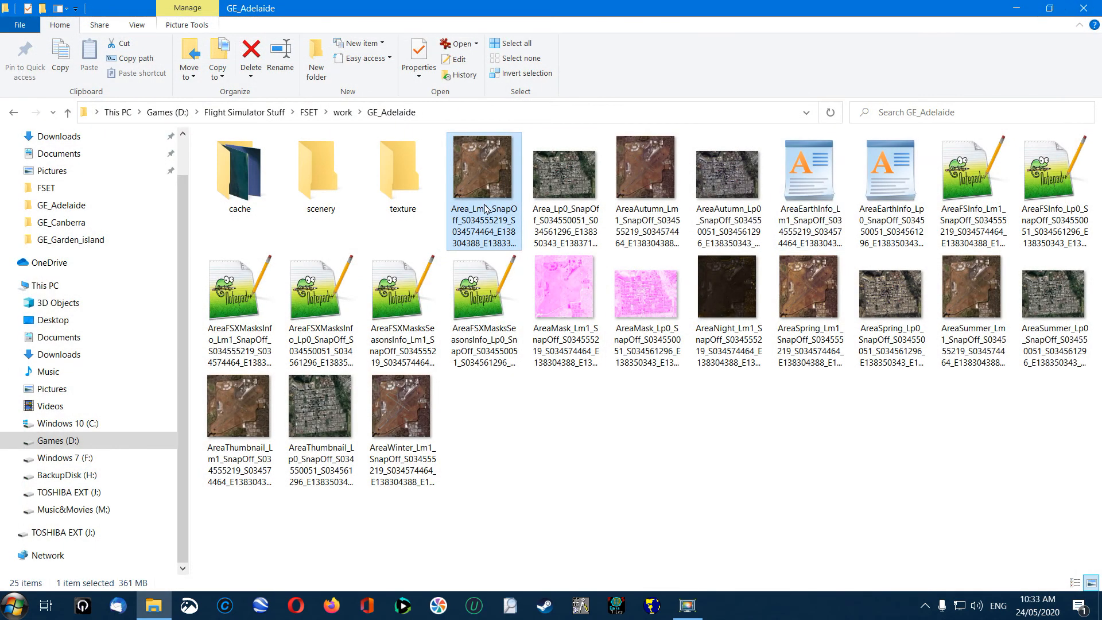
Step: Go back to the work folder, enter GE_Williamtown and view its first area bitmap in IrfanView
{"action": "left_click", "coordinate": [12, 112]}
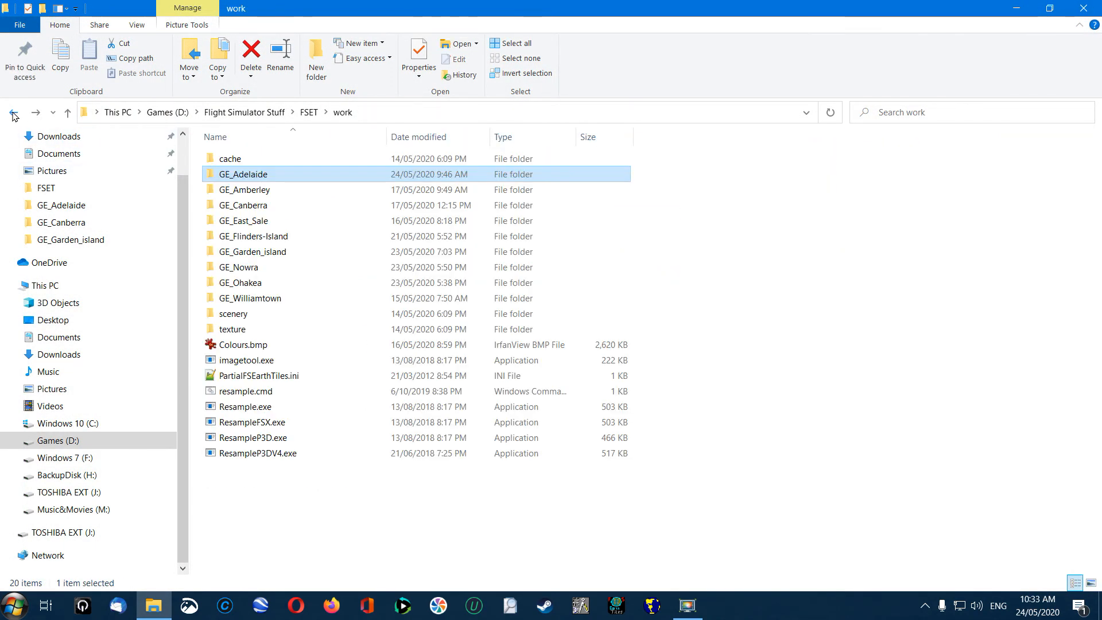
{"action": "double_click", "coordinate": [302, 298]}
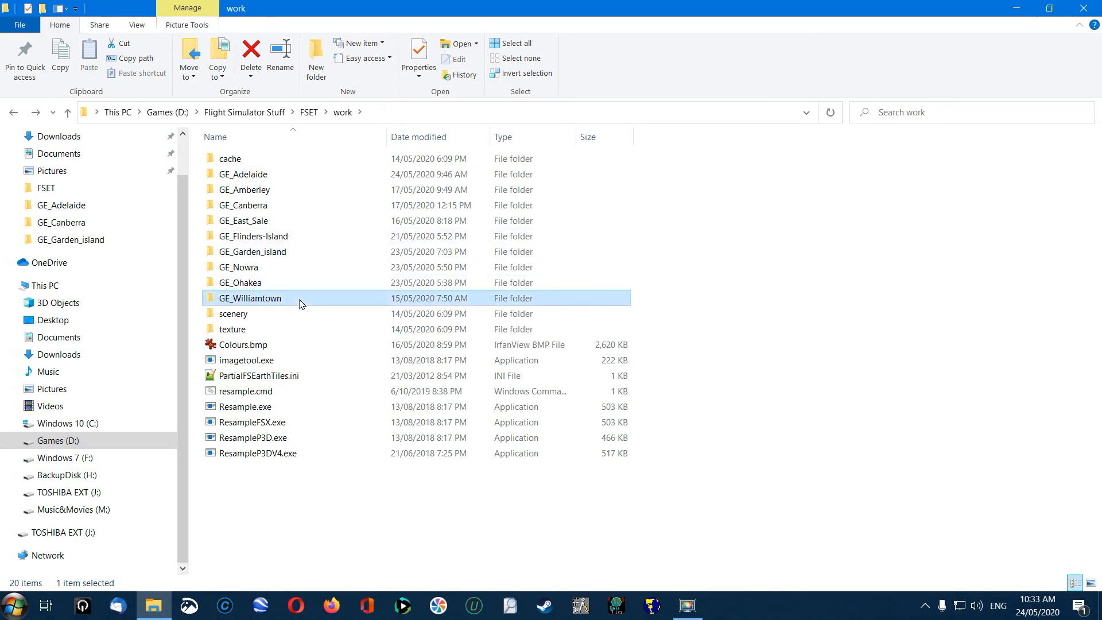
{"action": "double_click", "coordinate": [481, 191]}
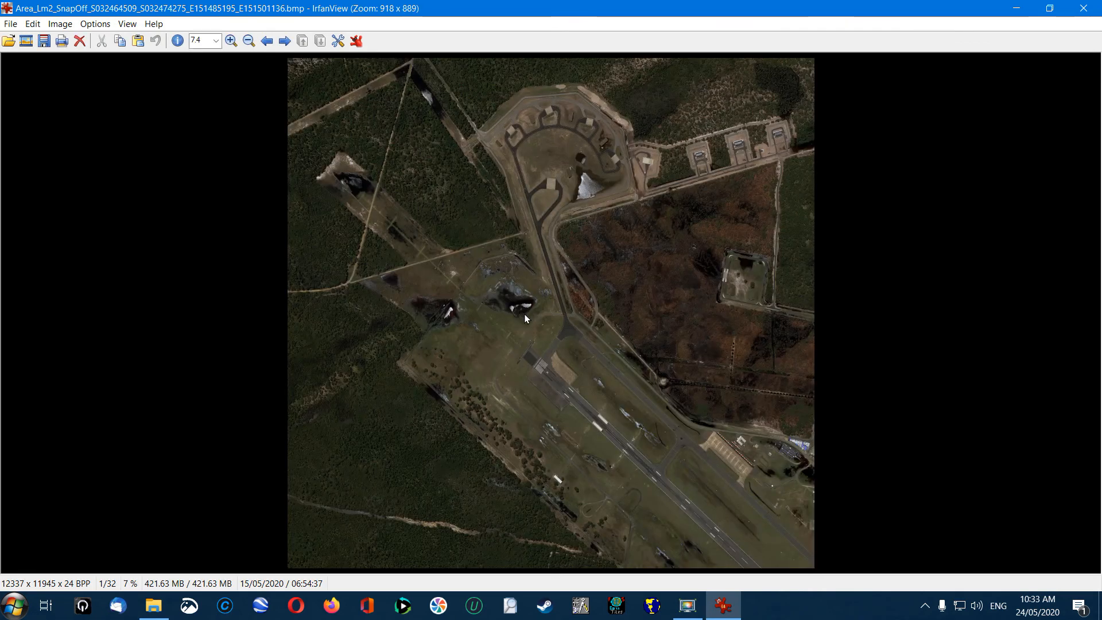
Step: Zoom into the Williamtown runway, then the taxiway junction and lines beyond 300%
{"action": "left_click_drag", "start_coordinate": [567, 392], "coordinate": [690, 506]}
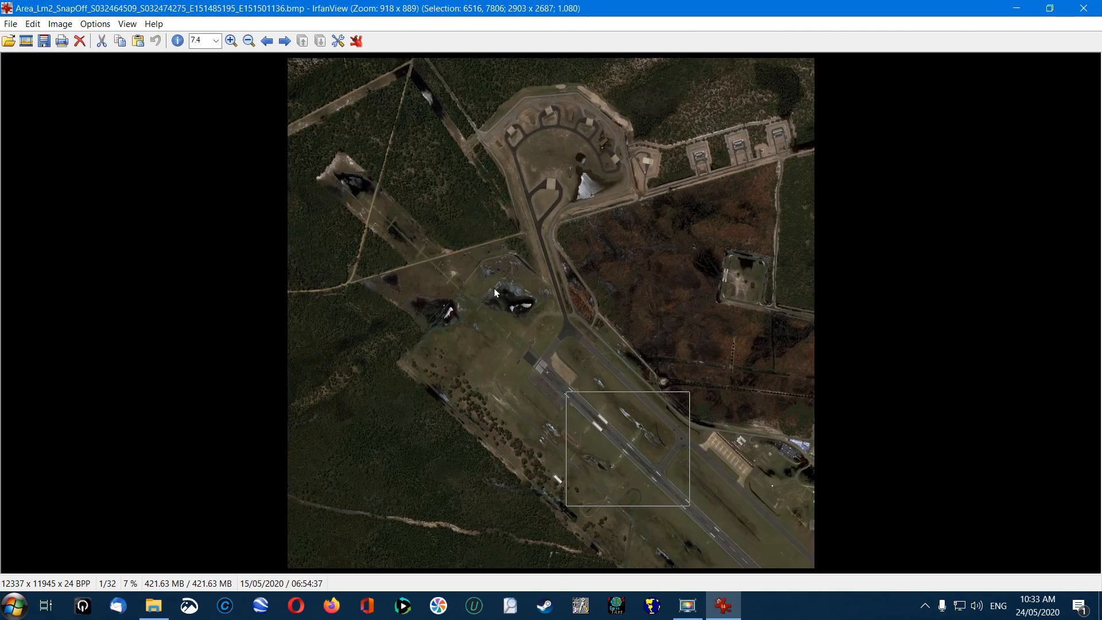
{"action": "left_click", "coordinate": [626, 440]}
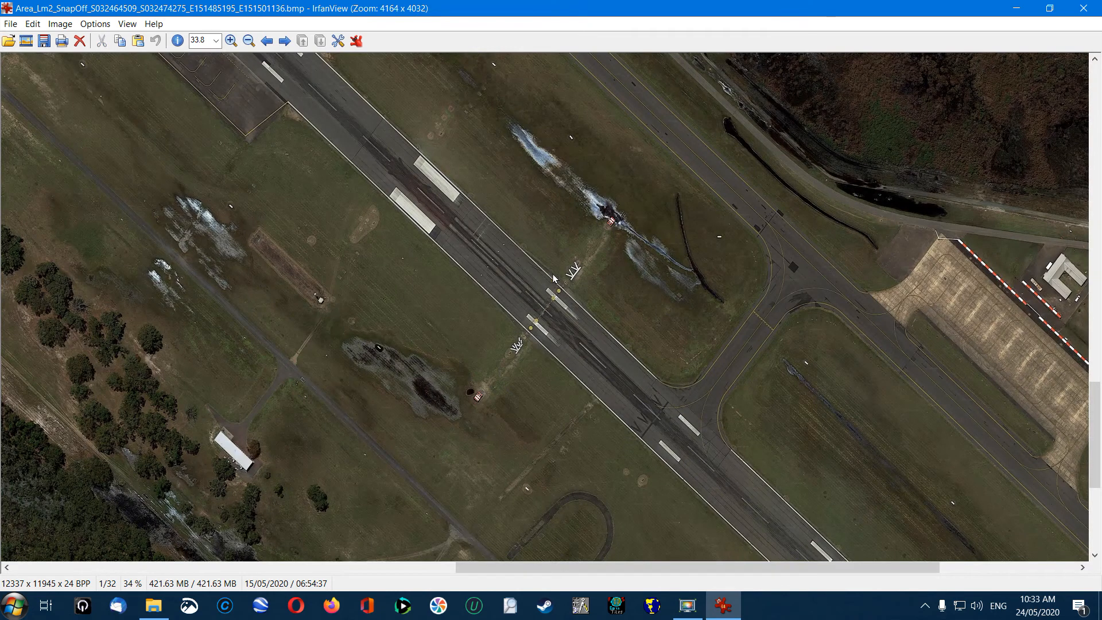
{"action": "left_click_drag", "start_coordinate": [550, 270], "coordinate": [708, 483]}
{"action": "left_click_drag", "start_coordinate": [765, 241], "coordinate": [879, 337]}
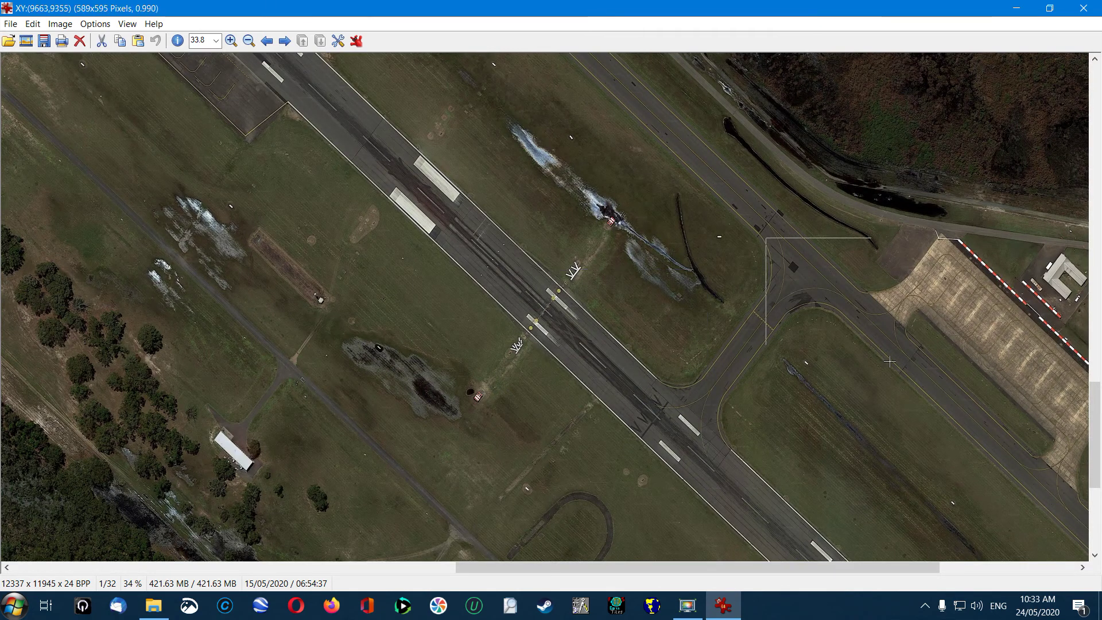
{"action": "left_click", "coordinate": [842, 293]}
{"action": "left_click_drag", "start_coordinate": [484, 178], "coordinate": [642, 379]}
{"action": "left_click", "coordinate": [602, 277]}
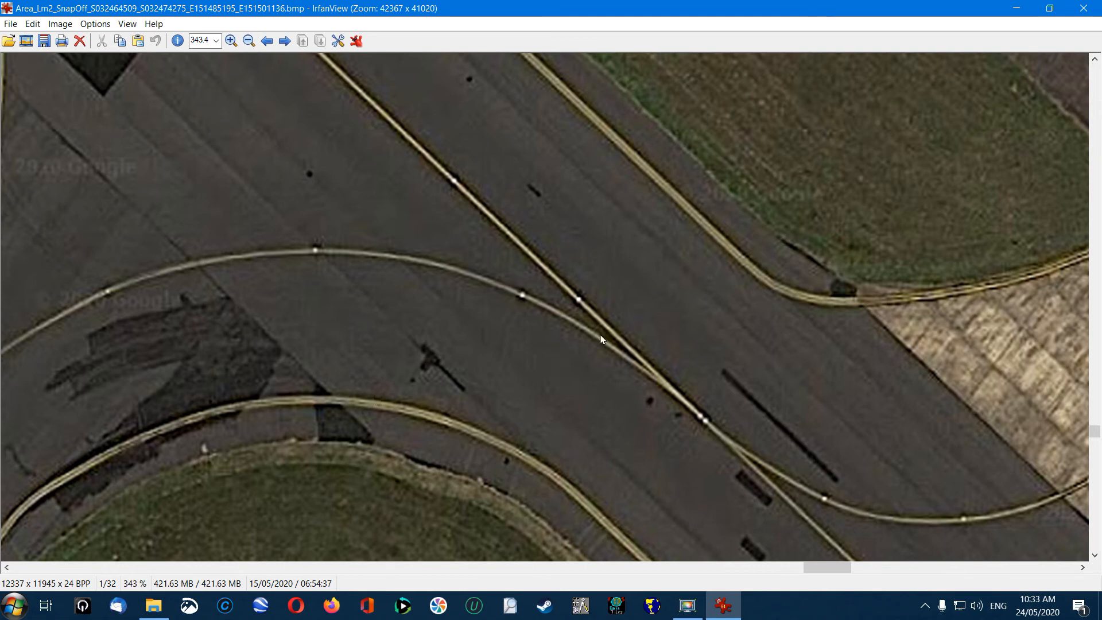
Step: Zoom back out from the taxiway close-up until the apron is visible again
{"action": "left_click", "coordinate": [249, 40]}
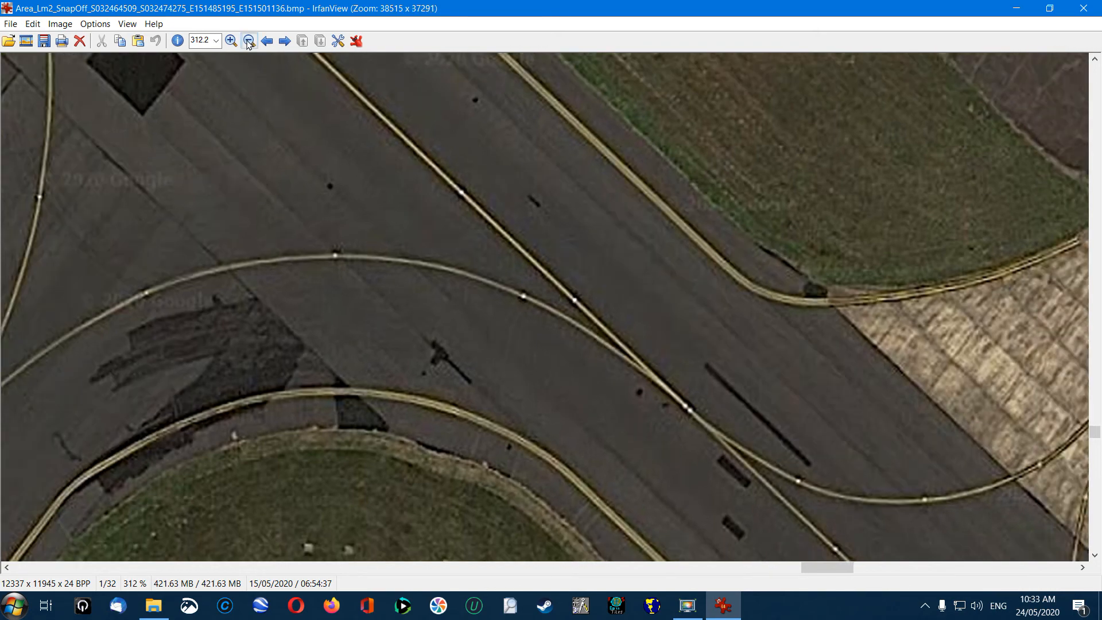
{"action": "left_click", "coordinate": [248, 41]}
{"action": "left_click", "coordinate": [249, 41]}
{"action": "left_click", "coordinate": [249, 41]}
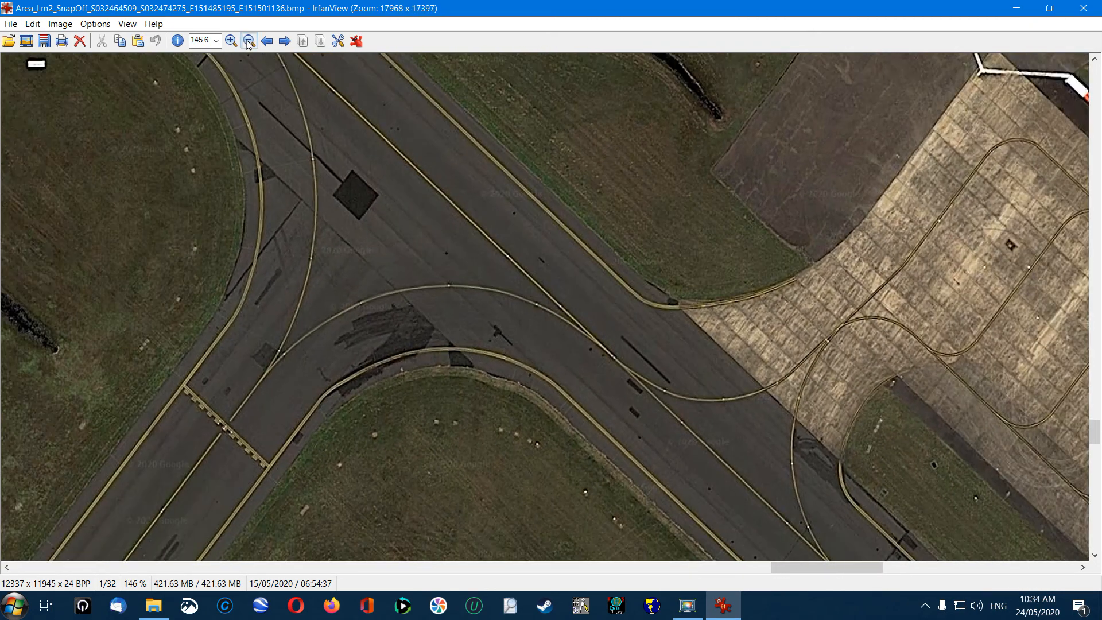
{"action": "left_click", "coordinate": [249, 41]}
{"action": "left_click", "coordinate": [249, 40]}
{"action": "left_click", "coordinate": [249, 40]}
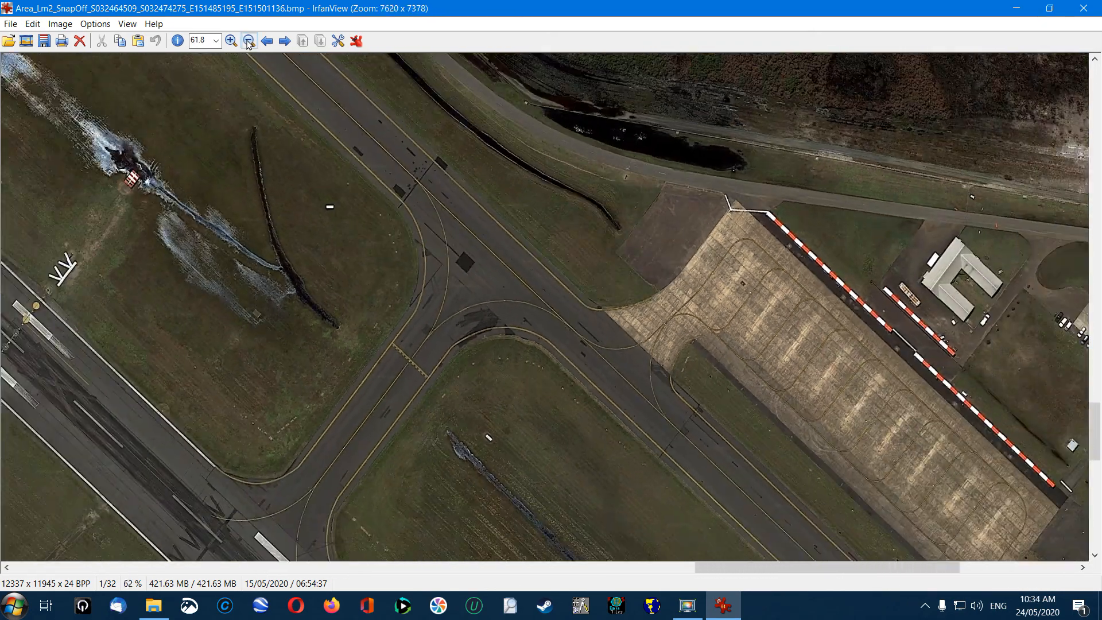
{"action": "left_click", "coordinate": [248, 40]}
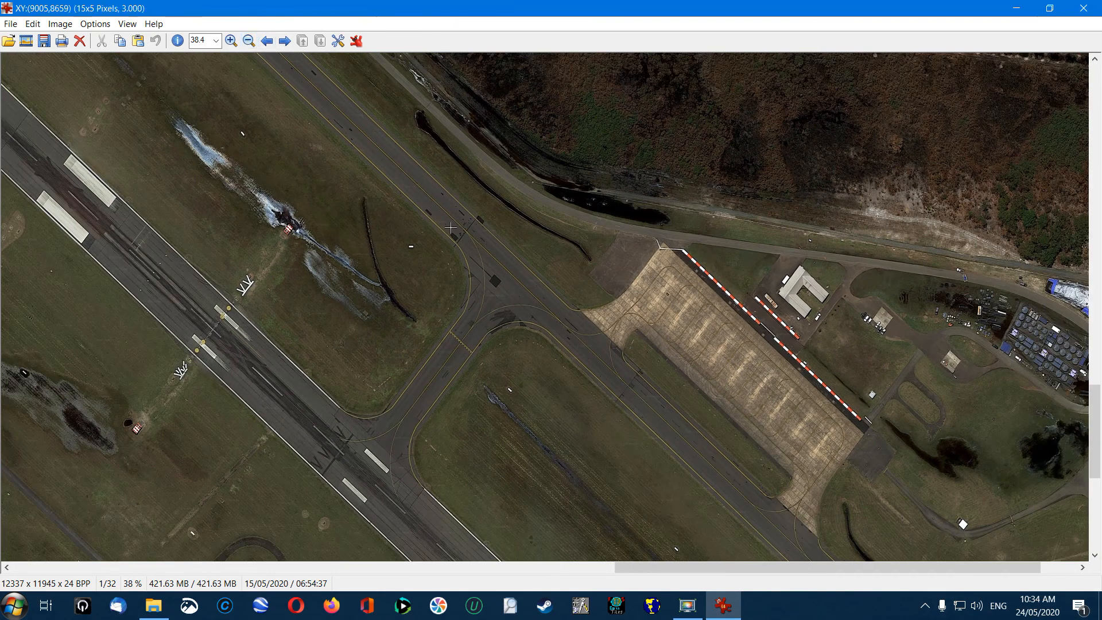
Step: Magnify the taxiway intersection to about 200%, zoom out to the whole airfield, and close the bitmap
{"action": "left_click_drag", "start_coordinate": [452, 229], "coordinate": [558, 326]}
{"action": "left_click", "coordinate": [504, 276]}
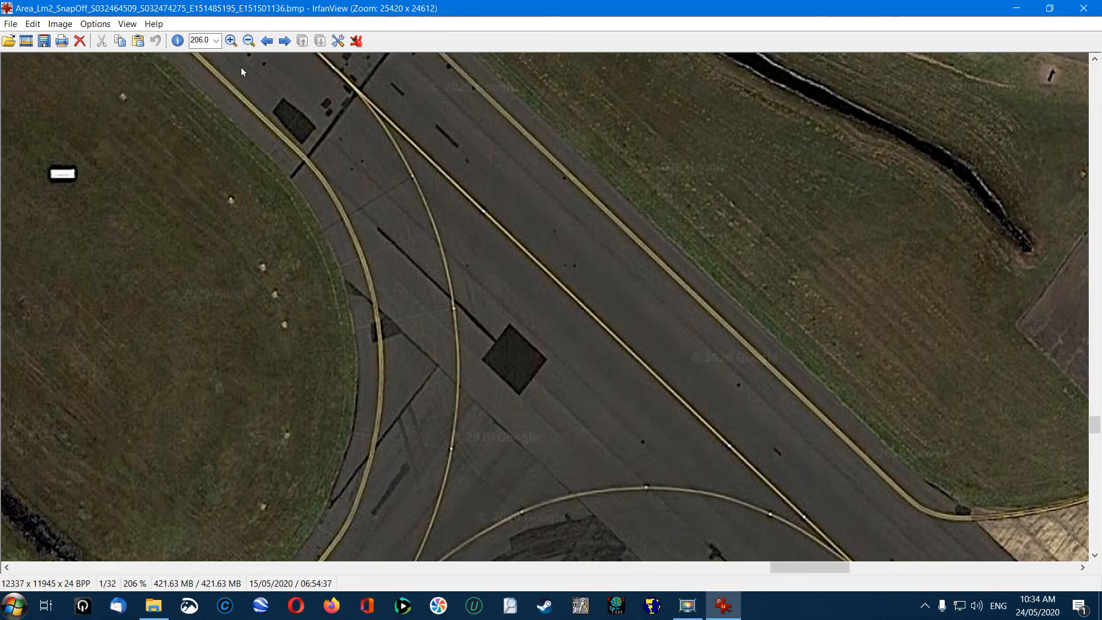
{"action": "left_click", "coordinate": [249, 40]}
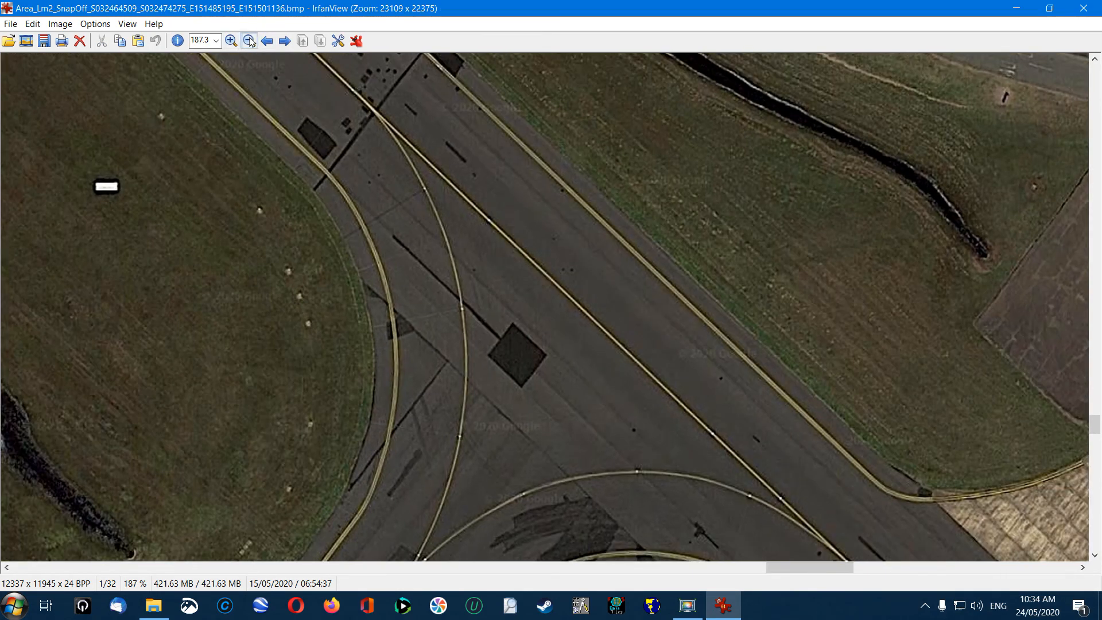
{"action": "left_click", "coordinate": [250, 41]}
{"action": "left_click", "coordinate": [248, 41]}
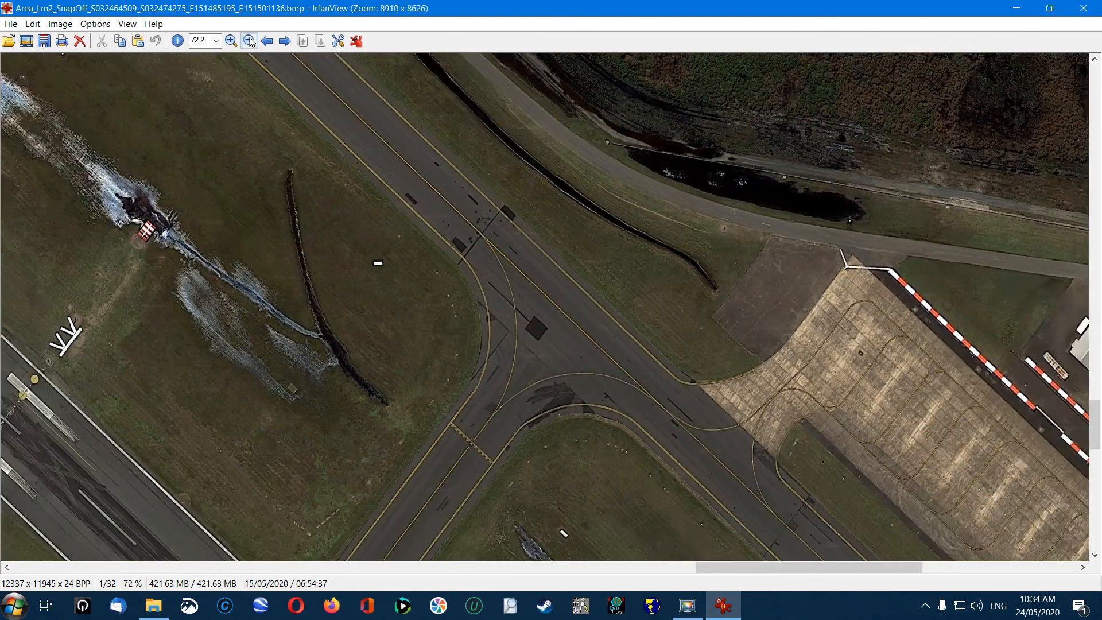
{"action": "left_click", "coordinate": [250, 41]}
{"action": "left_click", "coordinate": [250, 41]}
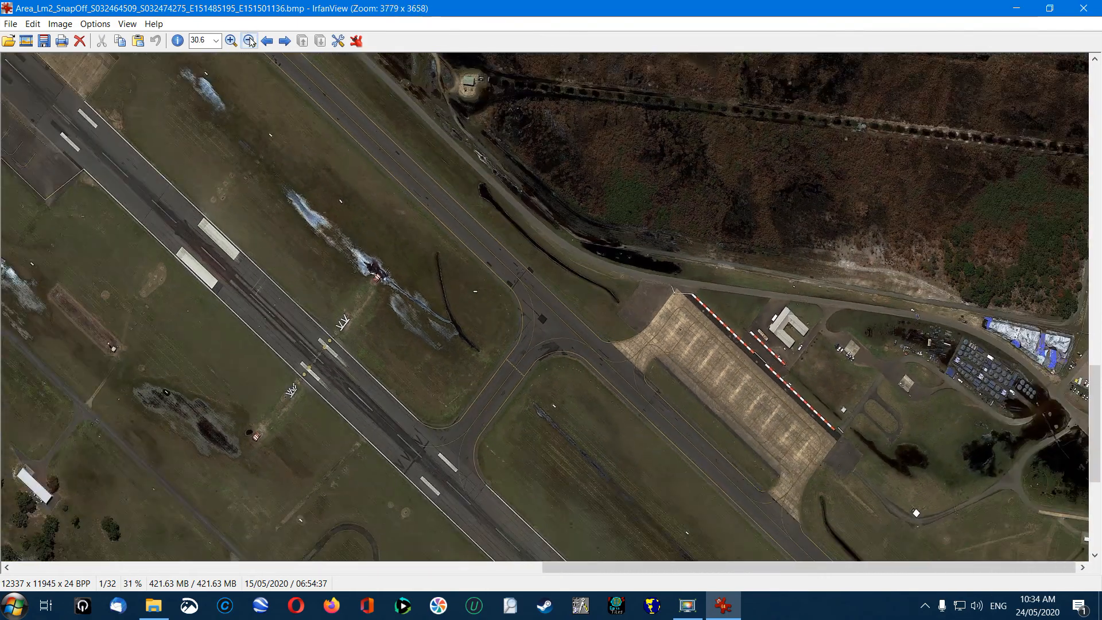
{"action": "left_click", "coordinate": [251, 41]}
{"action": "left_click", "coordinate": [251, 42]}
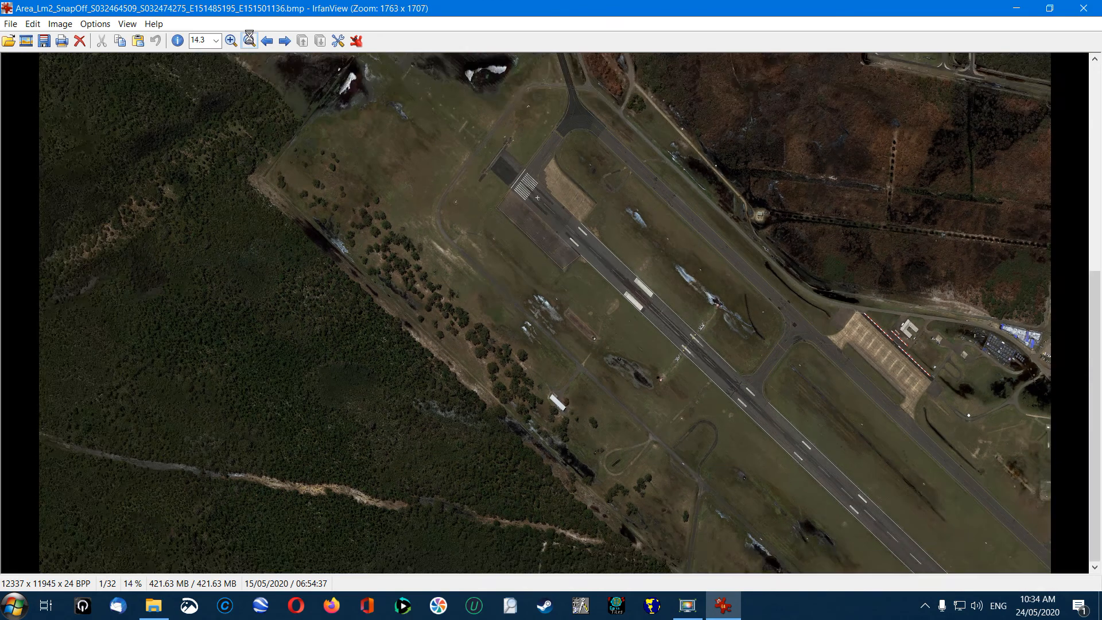
{"action": "left_click", "coordinate": [249, 41]}
{"action": "left_click", "coordinate": [249, 40]}
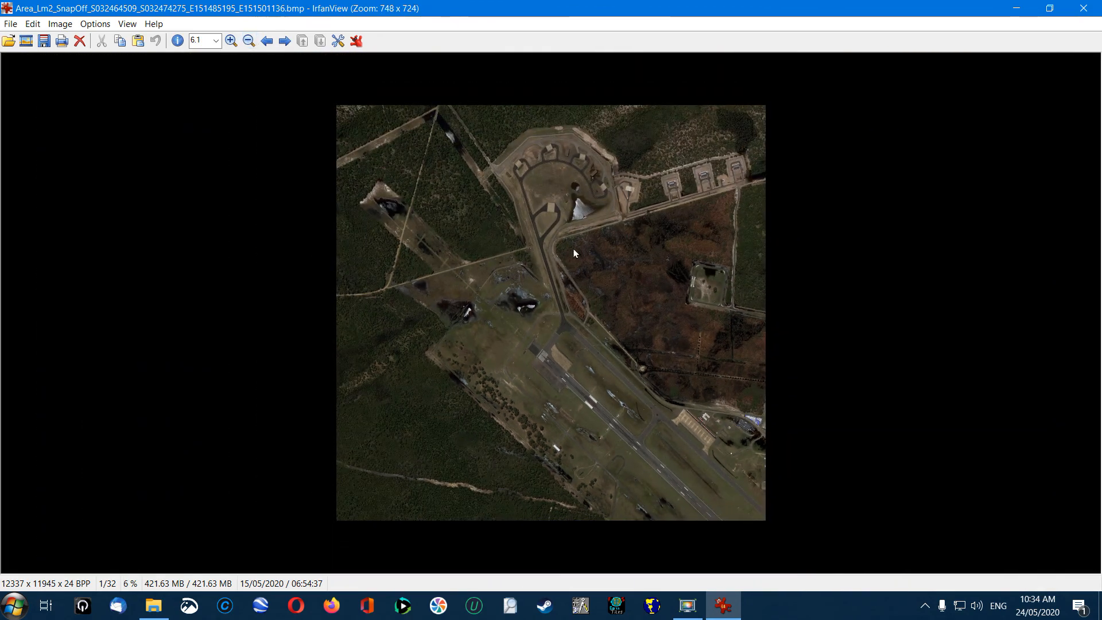
{"action": "left_click", "coordinate": [1092, 10]}
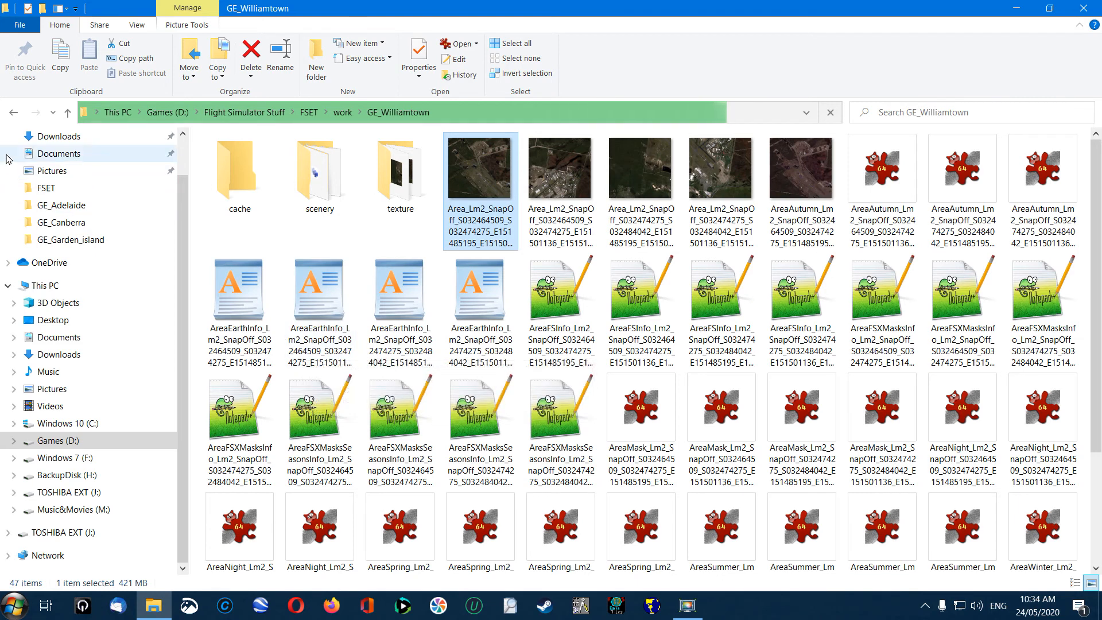
Step: Peek inside GE_Amberley, return to work, close Explorer and bring FS Earth Tiles back on screen
{"action": "left_click", "coordinate": [13, 112]}
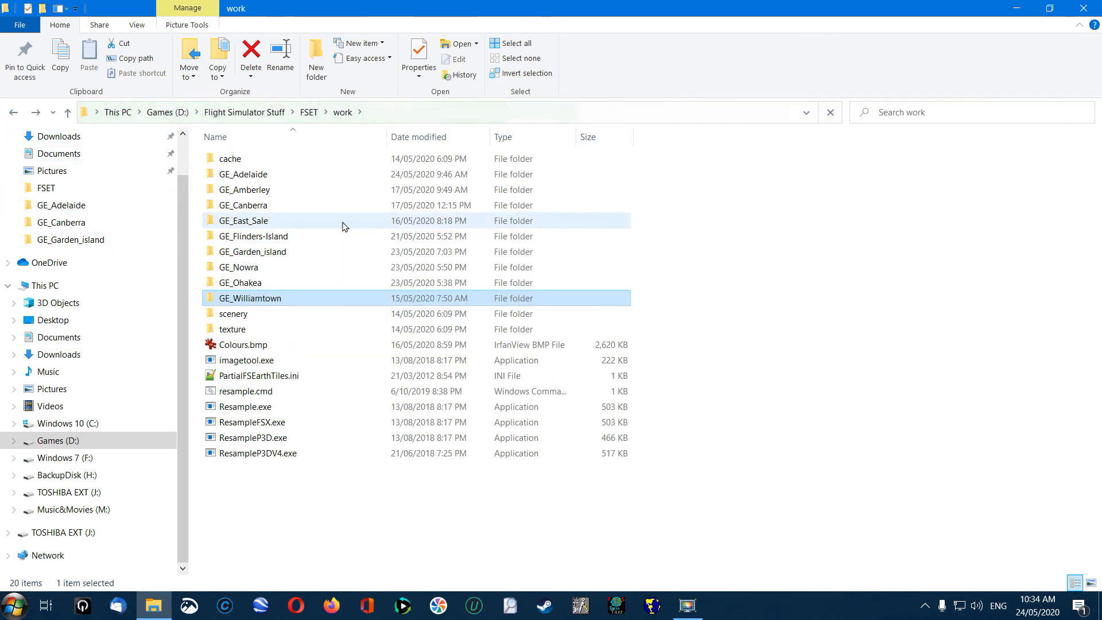
{"action": "double_click", "coordinate": [322, 190]}
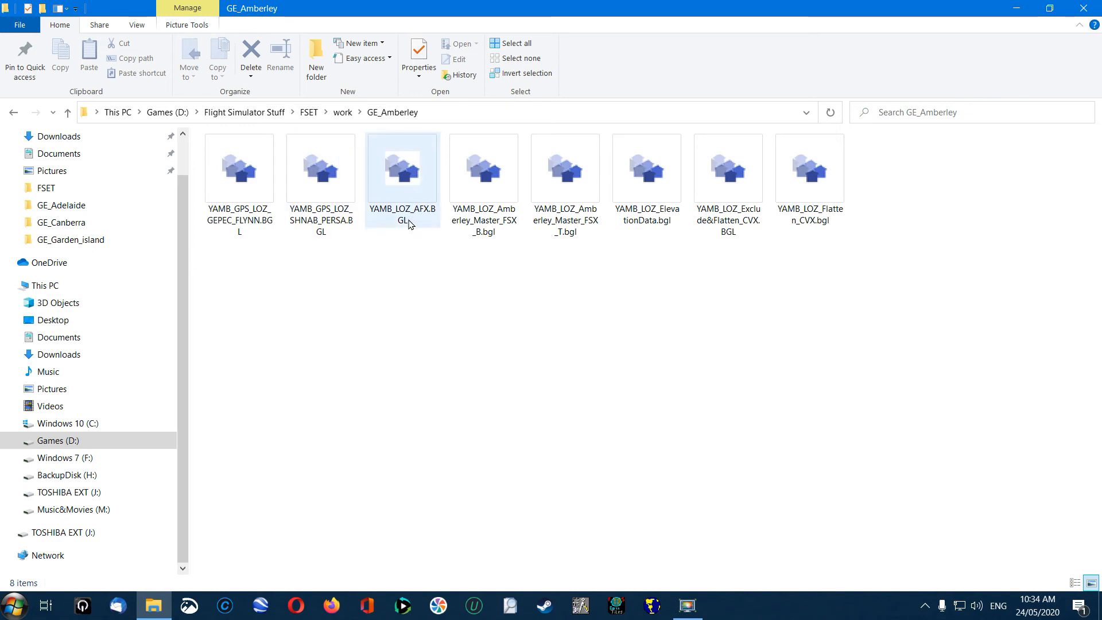
{"action": "left_click", "coordinate": [14, 112]}
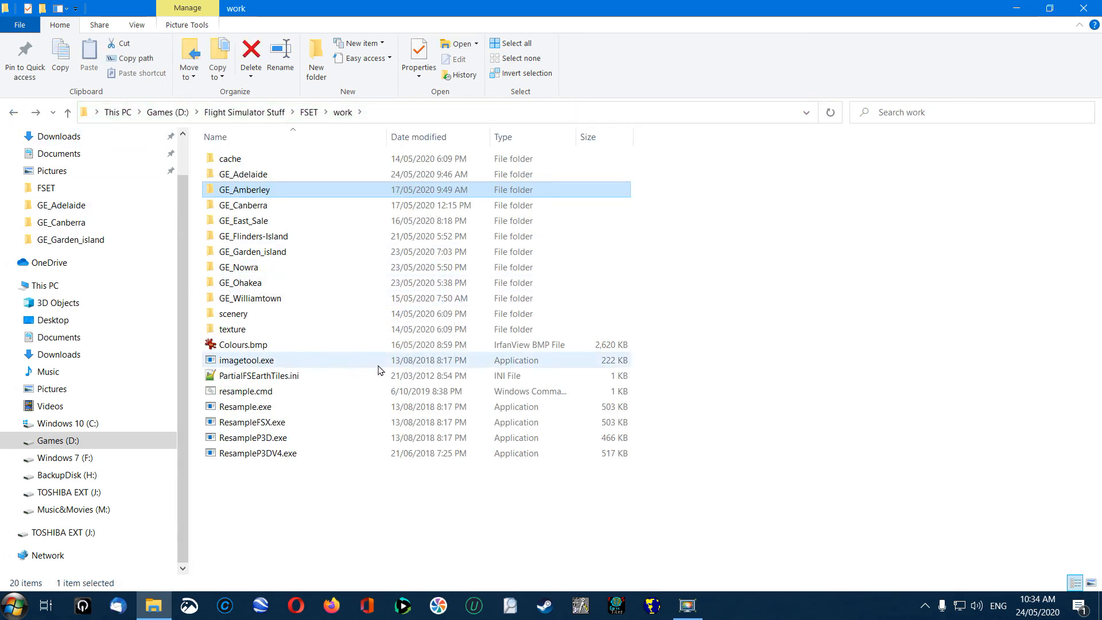
{"action": "left_click", "coordinate": [1083, 9]}
{"action": "left_click", "coordinate": [616, 606]}
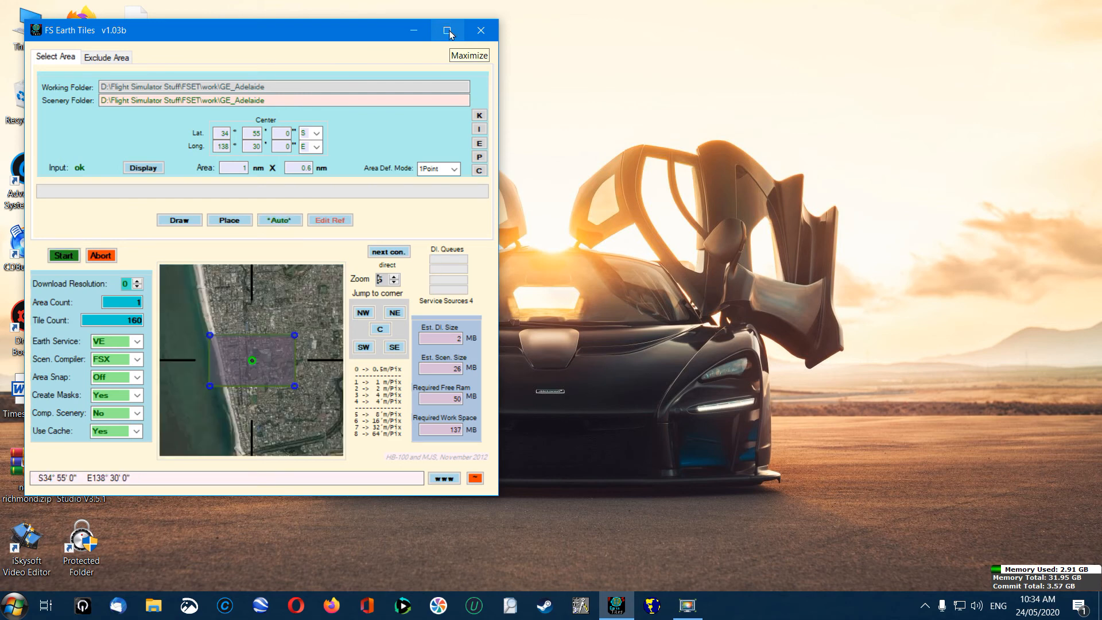
Step: Maximize FS Earth Tiles and pan the zoomed-out map to centre all of Australia
{"action": "left_click", "coordinate": [448, 31]}
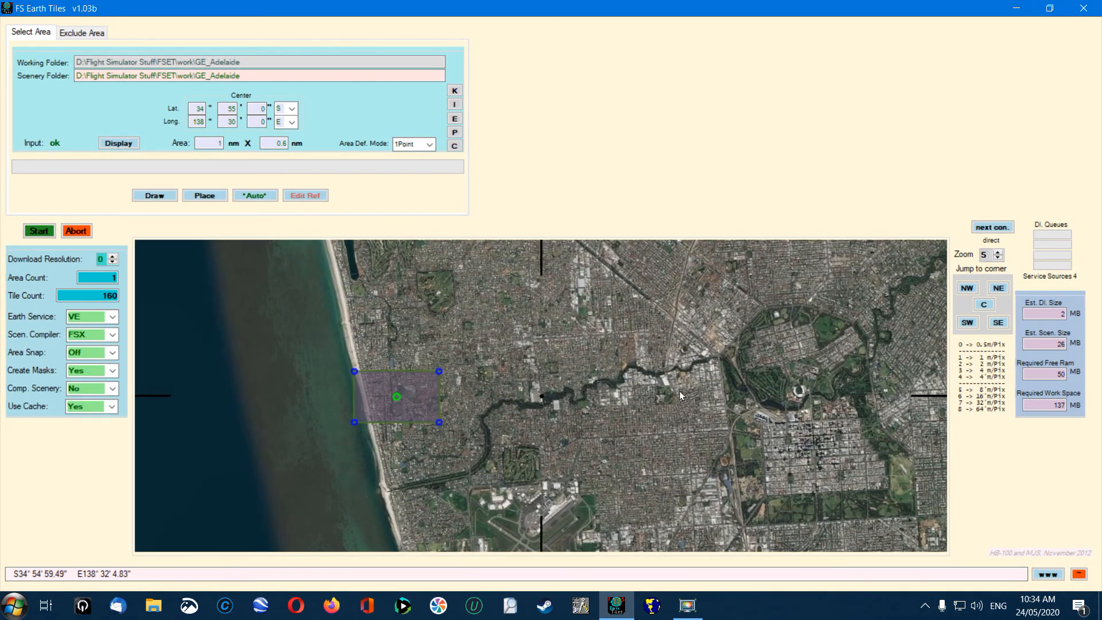
{"action": "scroll", "coordinate": [680, 391], "scroll_direction": "down", "scroll_amount": 4}
{"action": "scroll", "coordinate": [680, 391], "scroll_direction": "down", "scroll_amount": 4}
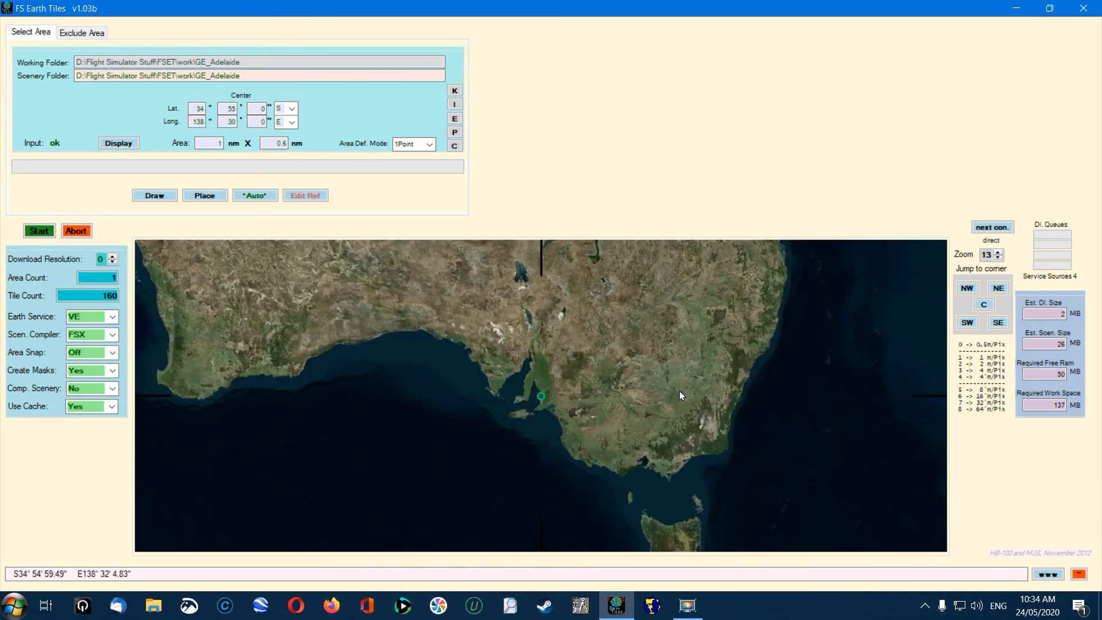
{"action": "scroll", "coordinate": [704, 353], "scroll_direction": "down", "scroll_amount": 2}
{"action": "left_click_drag", "start_coordinate": [741, 387], "coordinate": [853, 512]}
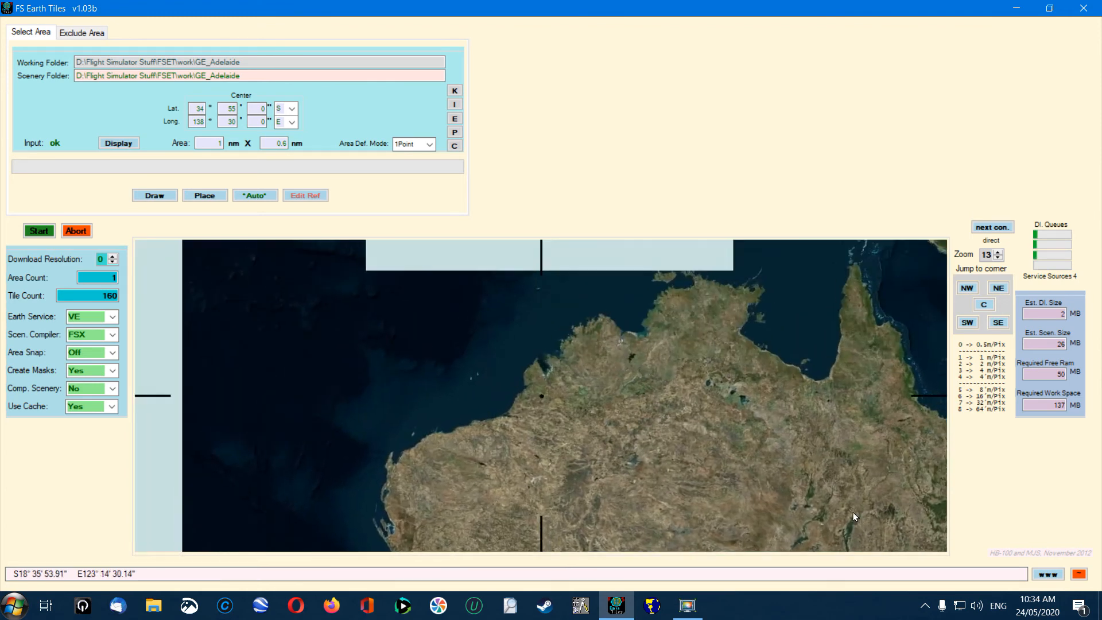
{"action": "scroll", "coordinate": [729, 387], "scroll_direction": "down", "scroll_amount": 1}
{"action": "mouse_move", "coordinate": [729, 387]}
{"action": "left_mouse_down"}
{"action": "mouse_move", "coordinate": [753, 492]}
{"action": "mouse_move", "coordinate": [604, 293]}
{"action": "mouse_move", "coordinate": [708, 400]}
{"action": "left_mouse_up"}
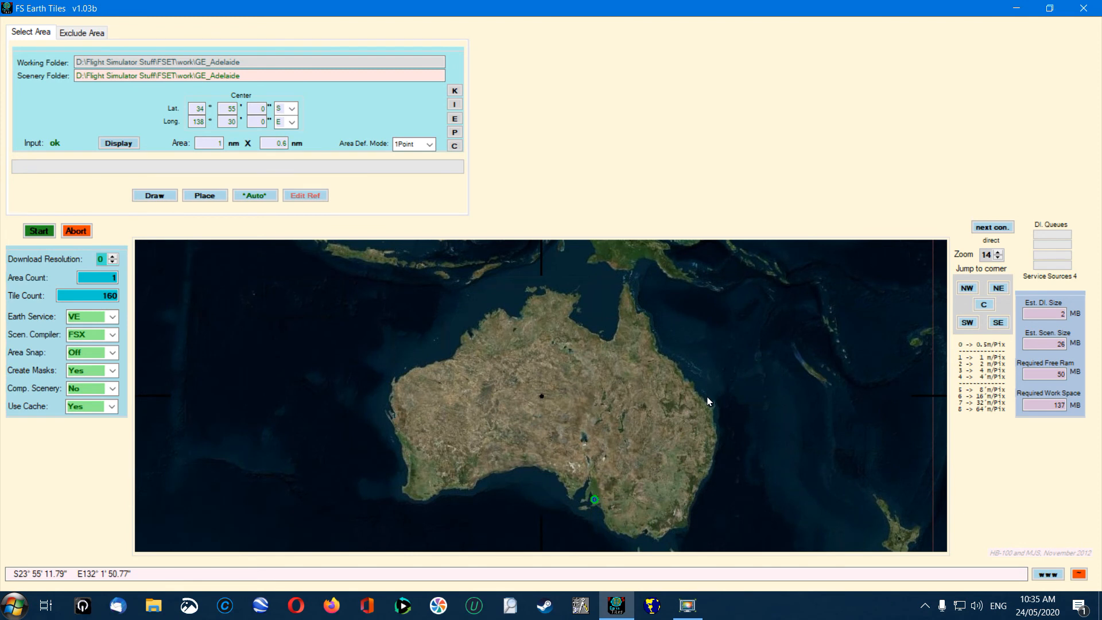
{"action": "left_click_drag", "start_coordinate": [728, 420], "coordinate": [709, 402]}
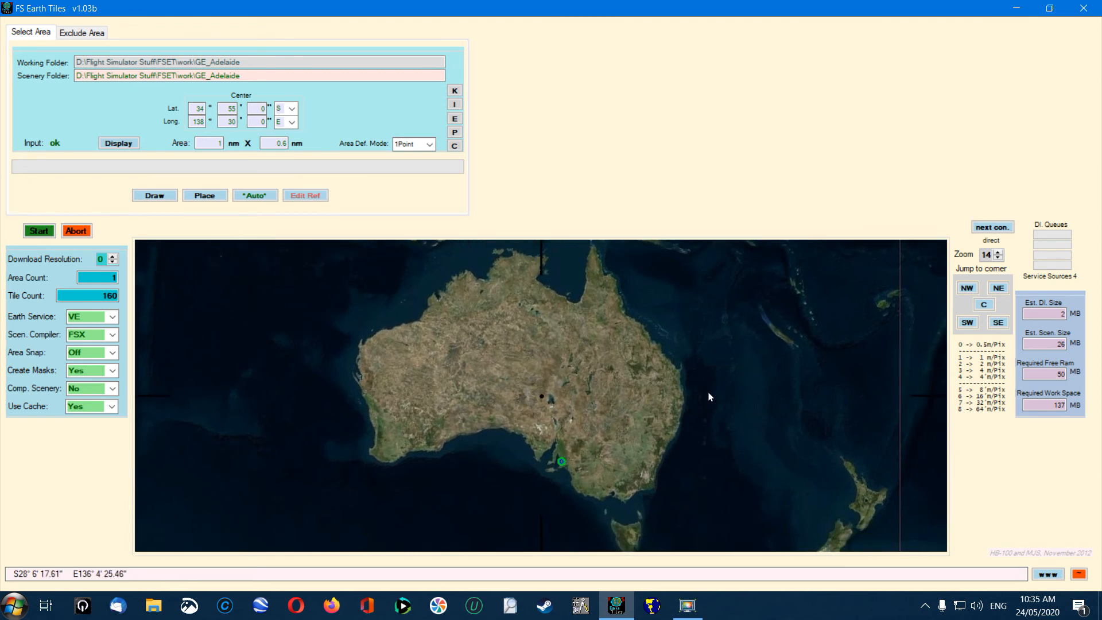